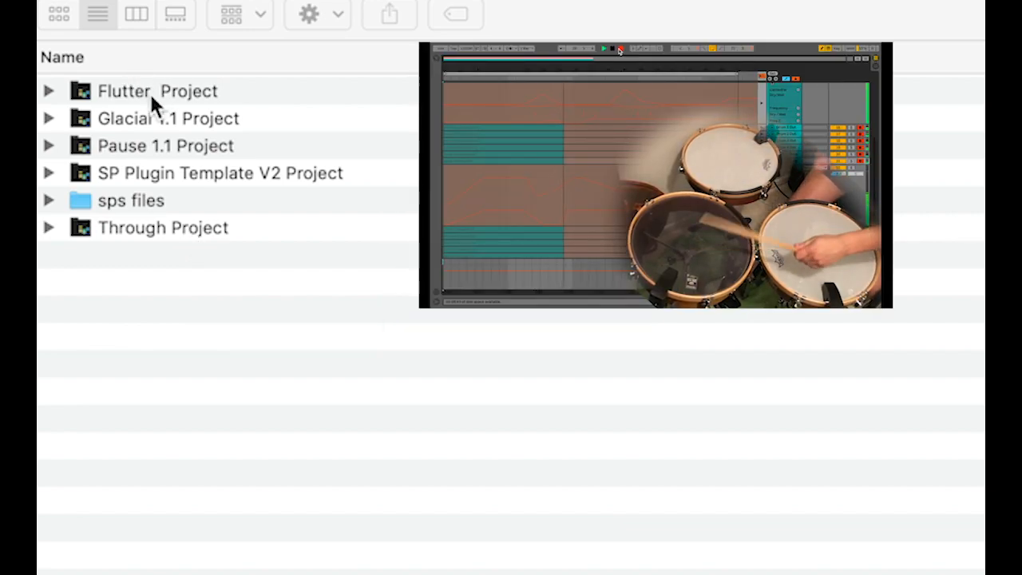
Expand the Through Project folder and open the Through.als Live Set
{"action": "left_click", "coordinate": [48, 227]}
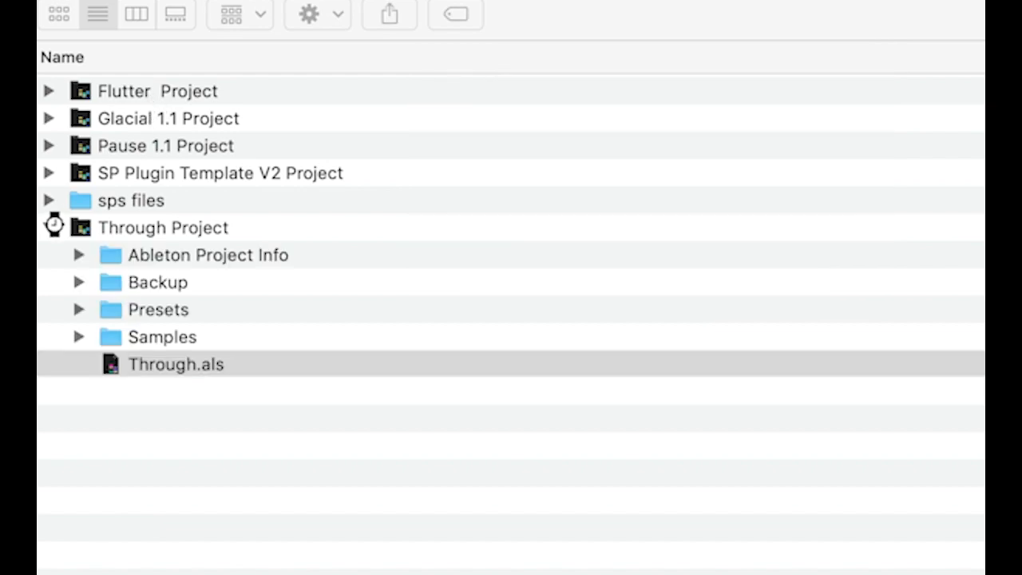
{"action": "left_click", "coordinate": [48, 227]}
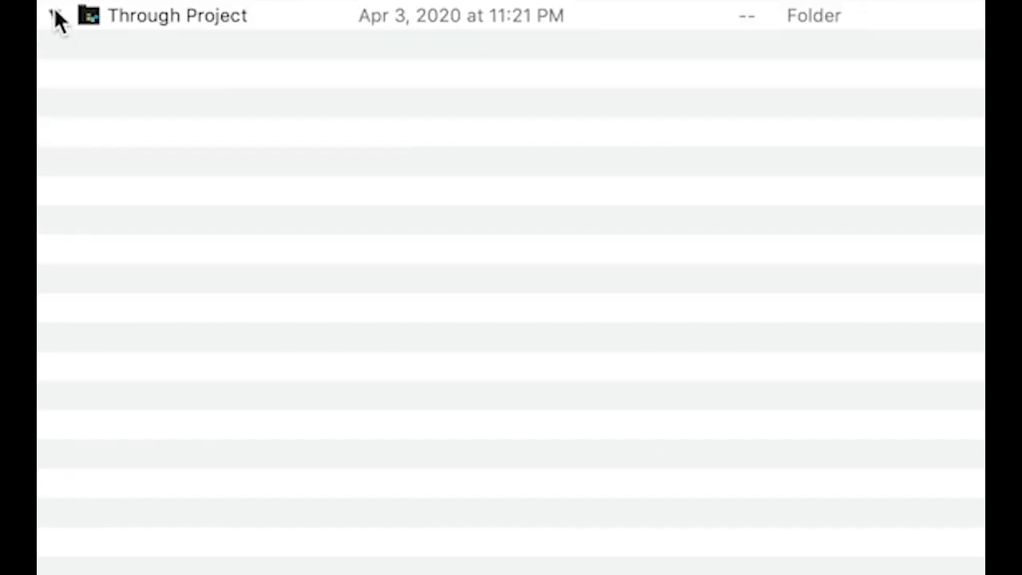
{"action": "left_click", "coordinate": [48, 228]}
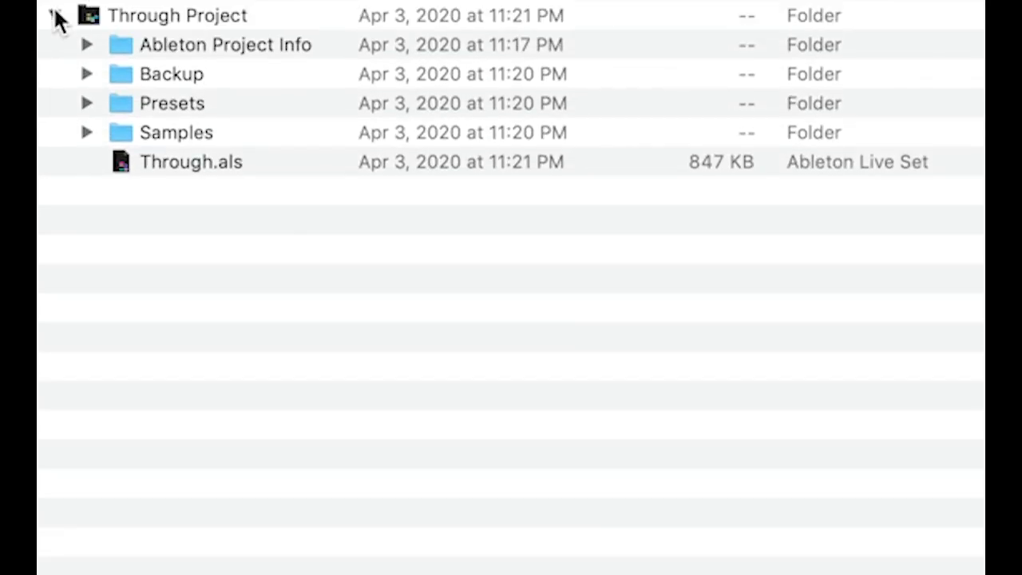
{"action": "left_click", "coordinate": [179, 362]}
{"action": "double_click", "coordinate": [197, 162]}
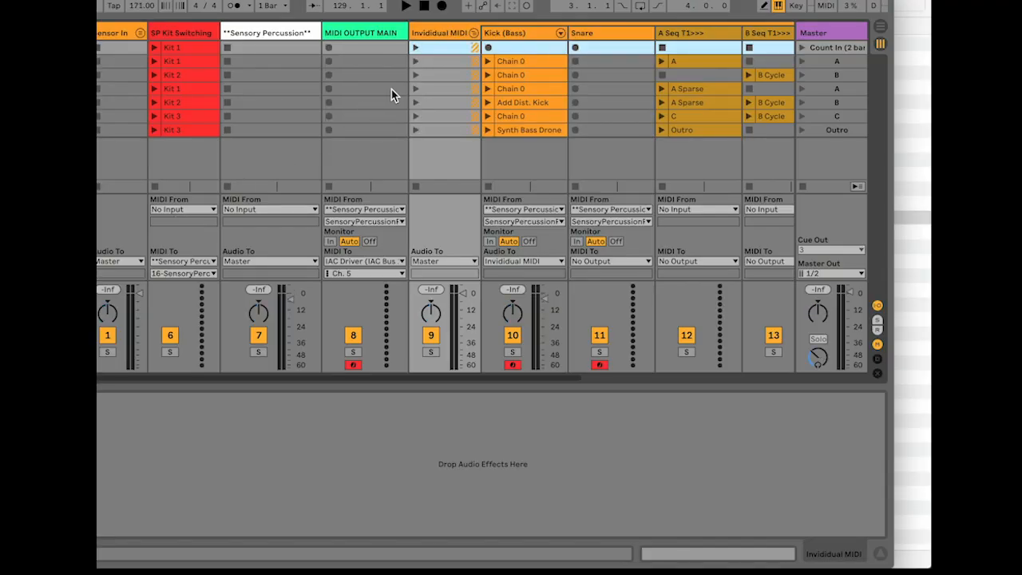
Collapse the Invididual MIDI group and select the Scene Switching track
{"action": "scroll", "coordinate": [468, 54], "scroll_direction": "right", "scroll_amount": 2}
{"action": "left_click", "coordinate": [442, 33]}
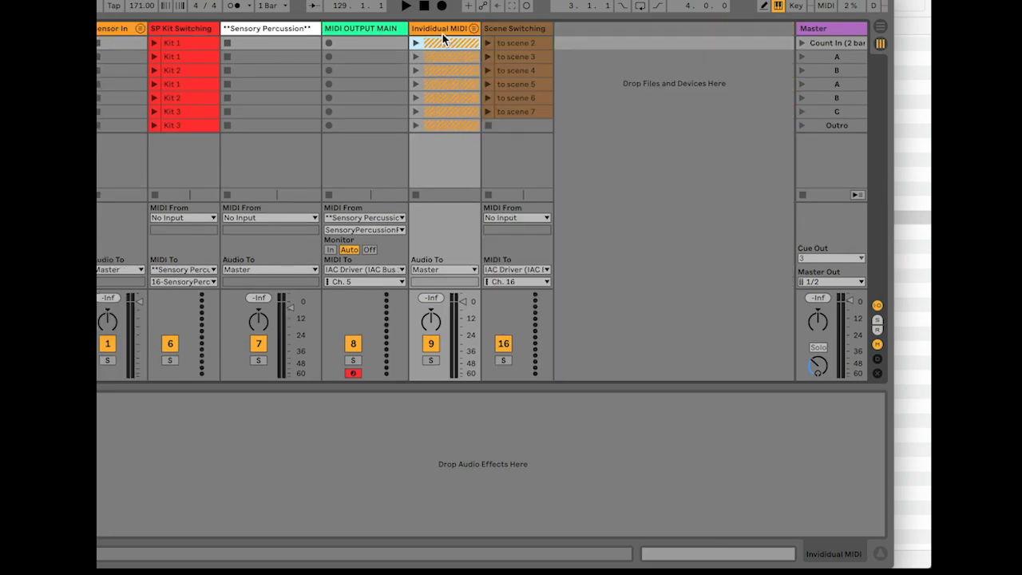
{"action": "left_click", "coordinate": [524, 31]}
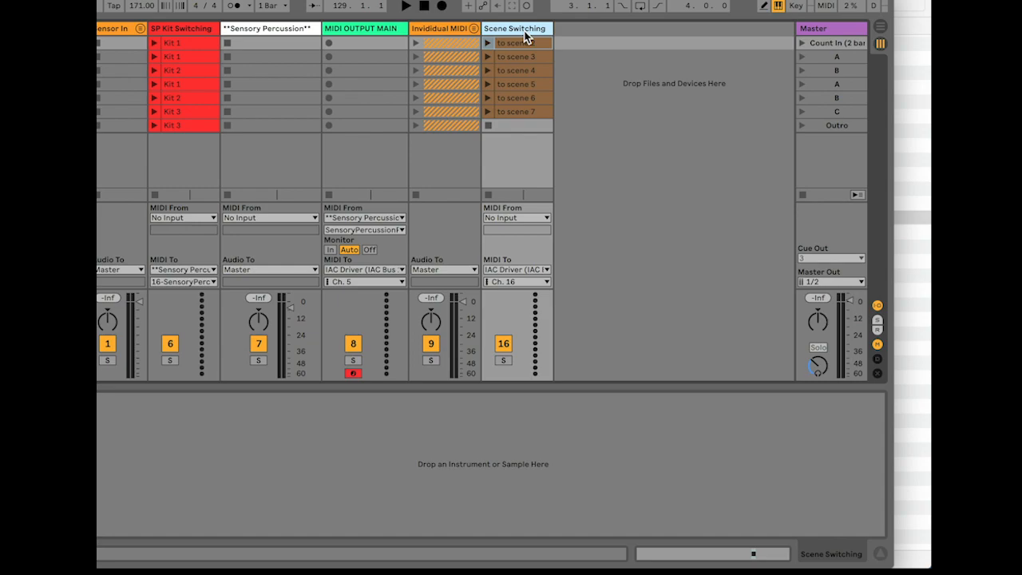
Examine the scenes' MIDI mappings, the notes in the "to scene 2" clip, and the mappable scene-down control on the Master track
{"action": "key", "text": "super+m"}
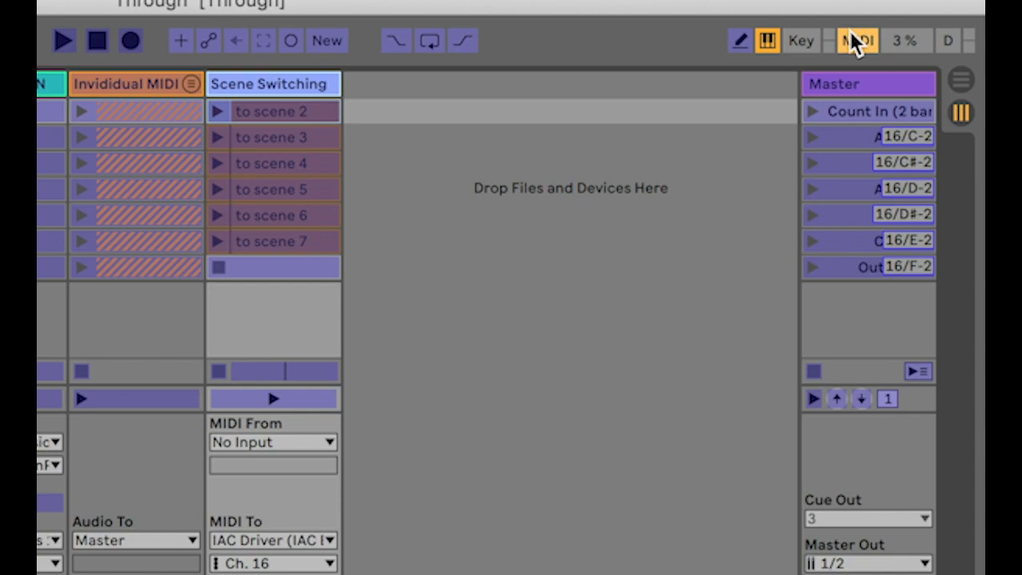
{"action": "left_click", "coordinate": [852, 37]}
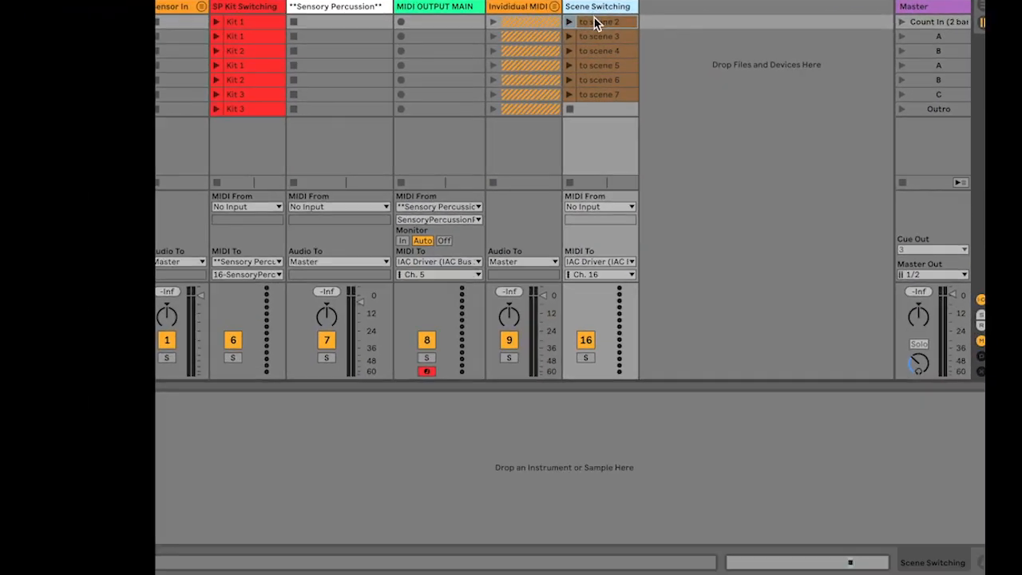
{"action": "double_click", "coordinate": [593, 22]}
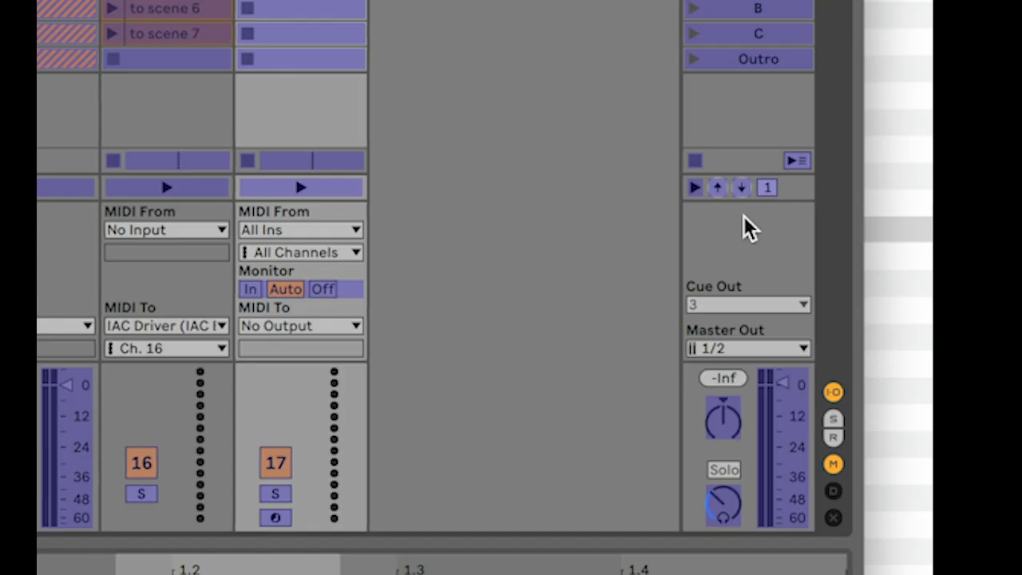
{"action": "left_click", "coordinate": [742, 191]}
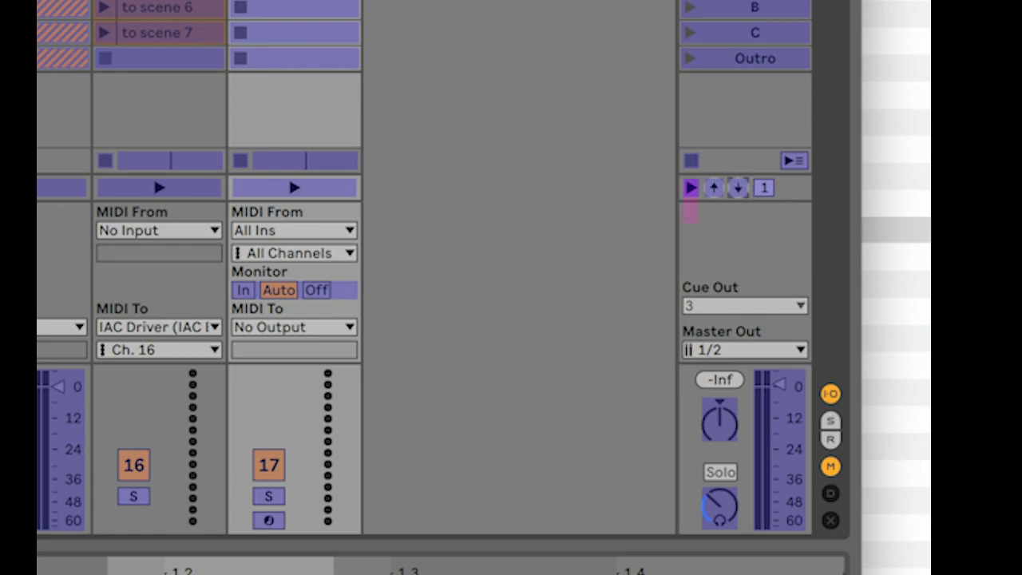
Rename the 17 MIDI track as New Scene Tactic
{"action": "left_click", "coordinate": [669, 9]}
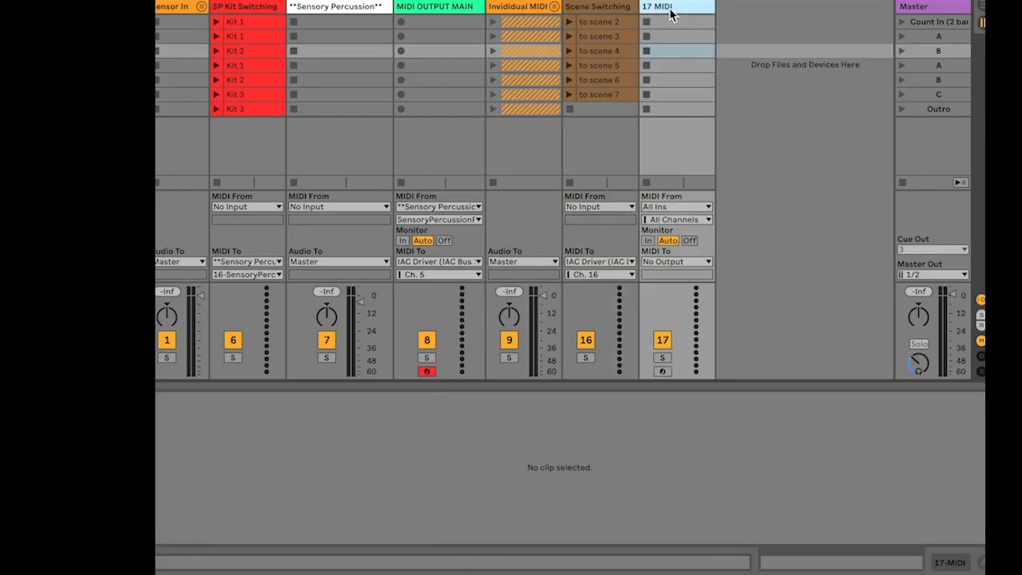
{"action": "key", "text": "super+r"}
{"action": "type", "text": "Ne"}
{"action": "type", "text": "w Scene tactic"}
{"action": "key", "text": "Return"}
Create a MIDI clip in the track's first slot and draw a C-2 note at 1.2 and a C#-2 note at 1.4
{"action": "double_click", "coordinate": [674, 22]}
{"action": "scroll", "coordinate": [687, 490], "scroll_direction": "down", "scroll_amount": 10}
{"action": "key", "text": "b"}
{"action": "left_click", "coordinate": [617, 508]}
{"action": "left_click", "coordinate": [870, 503]}
{"action": "key", "text": "Escape"}
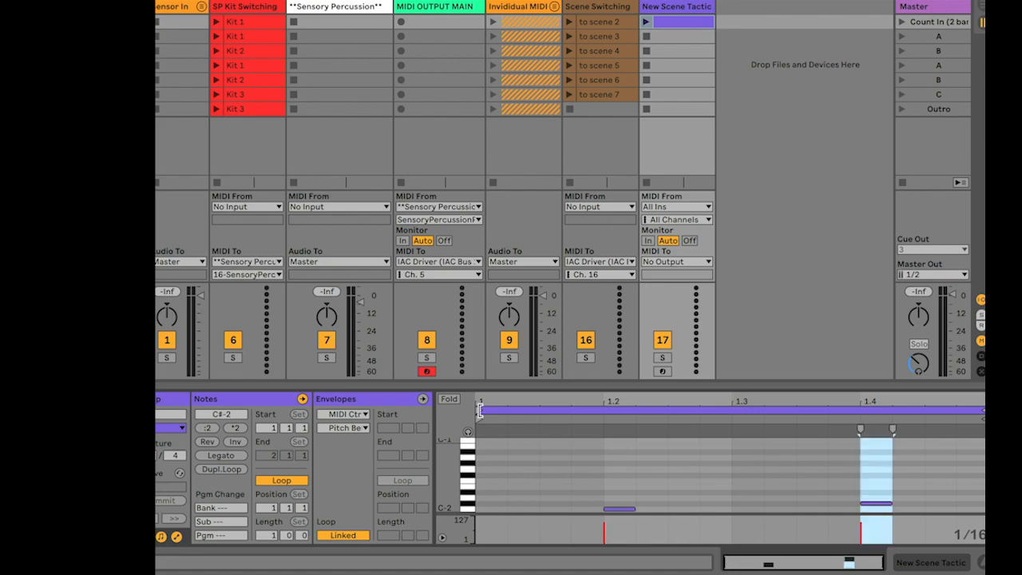
Route New Scene Tactic's MIDI output to IAC Driver (IAC Bus 1) and map the scene-down control to the looping C-2 note
{"action": "left_click", "coordinate": [676, 261]}
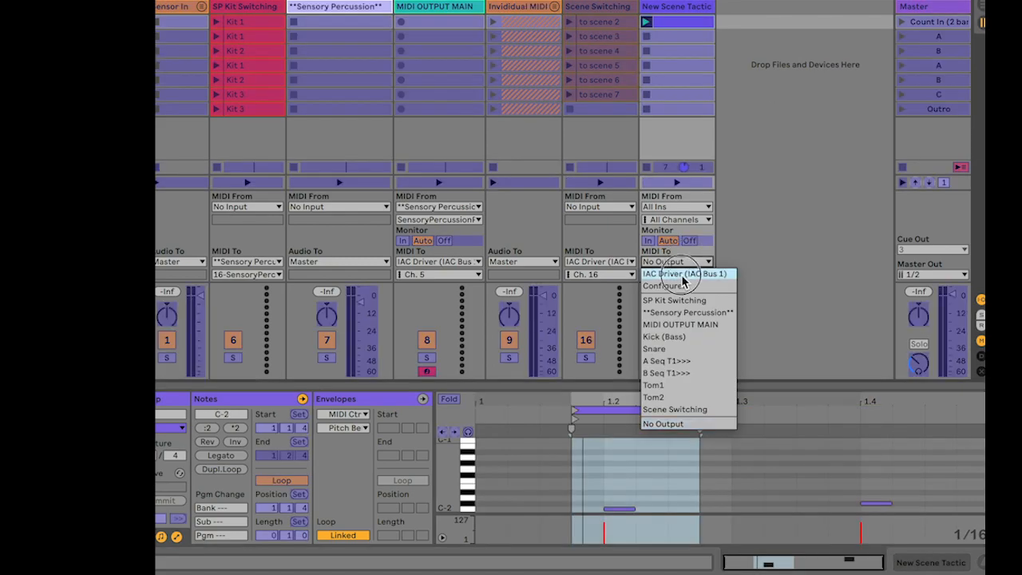
{"action": "left_click", "coordinate": [681, 271]}
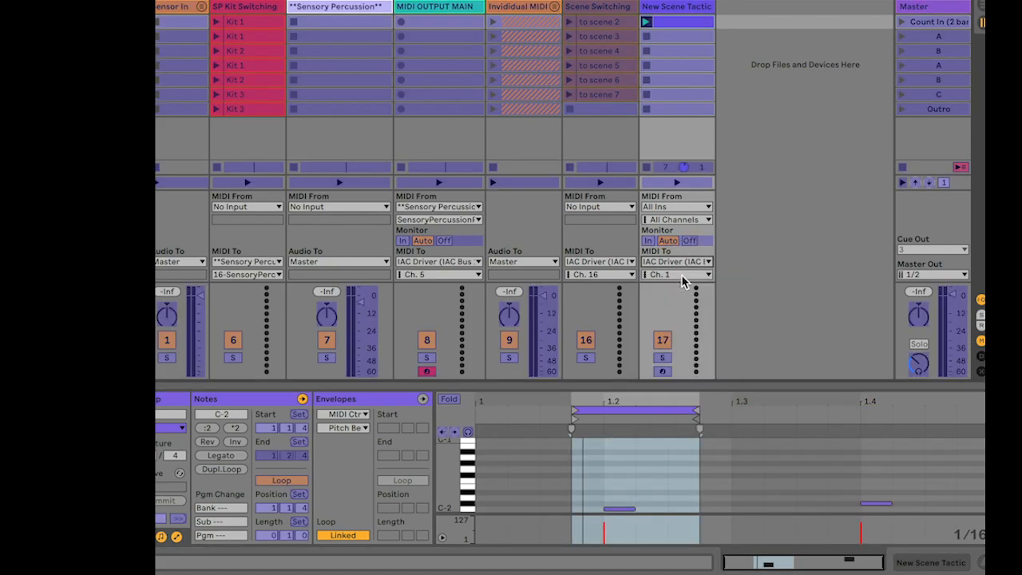
{"action": "left_click", "coordinate": [929, 183]}
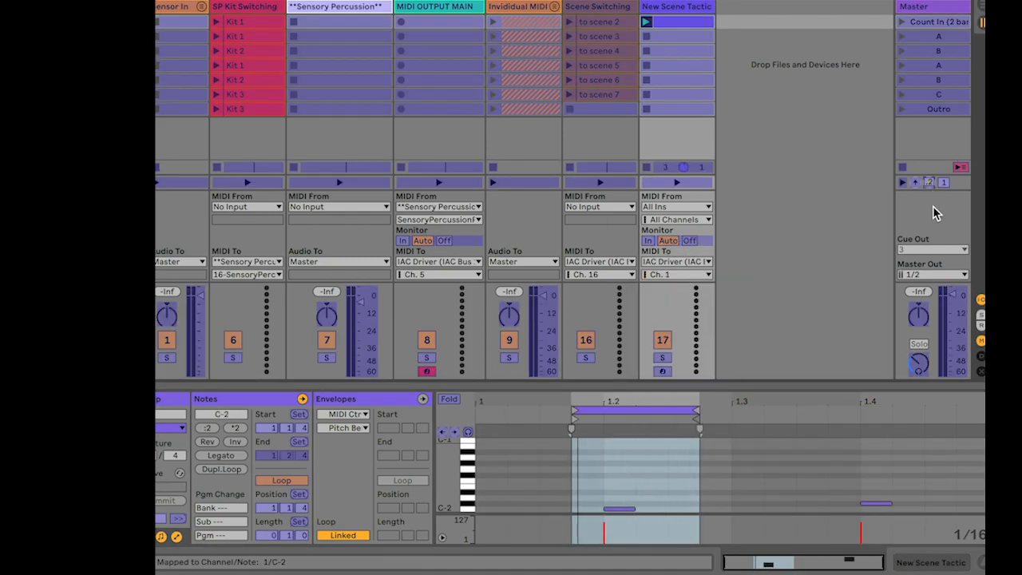
Move the clip's loop over the C#-2 note at 1.4, map the selected-scene launch control to it, and leave MIDI mapping
{"action": "left_click_drag", "start_coordinate": [623, 414], "coordinate": [861, 427]}
{"action": "left_click", "coordinate": [905, 181]}
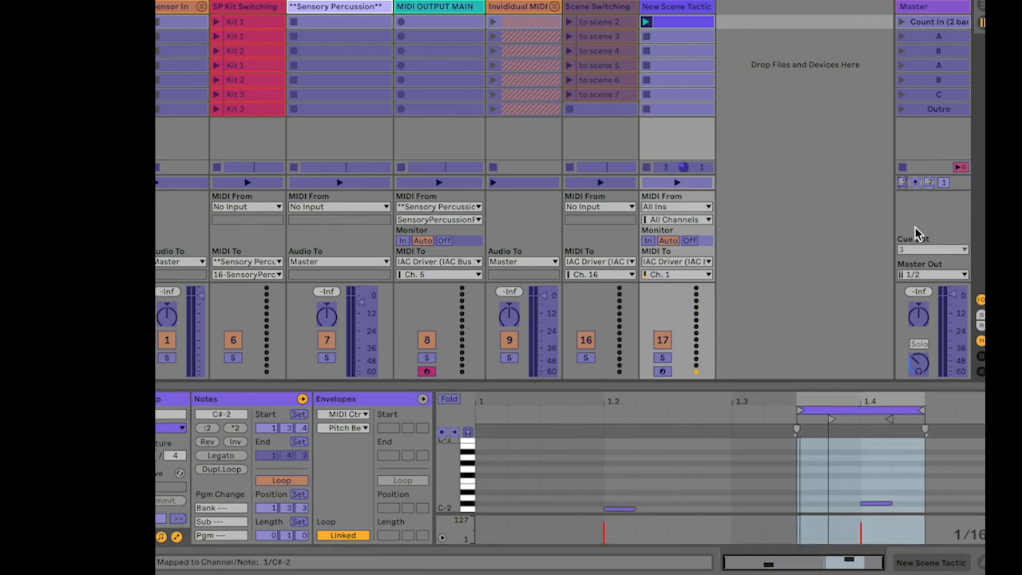
{"action": "key", "text": "super+m"}
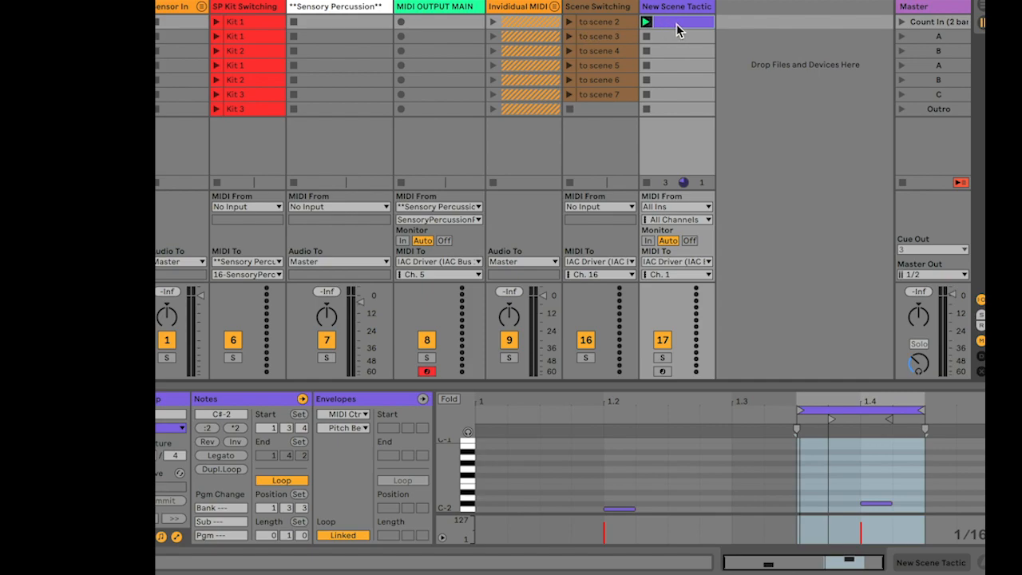
Extend the clip's loop back to 1.1.1 so it spans one full bar
{"action": "left_click", "coordinate": [801, 410]}
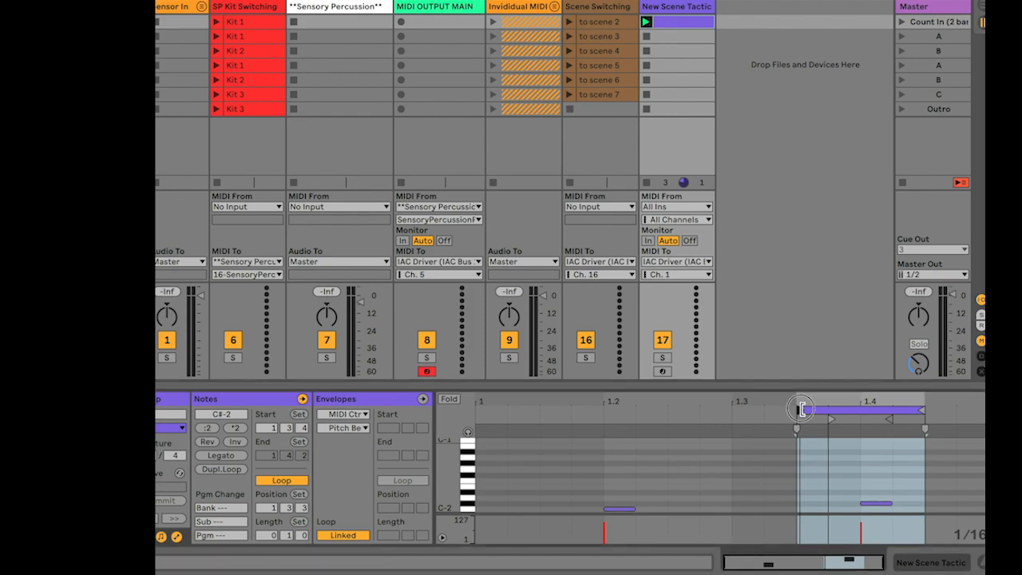
{"action": "left_click_drag", "start_coordinate": [801, 409], "coordinate": [479, 410]}
{"action": "left_click", "coordinate": [867, 413]}
Duplicate the New Scene Tactic clip down the track until its first six slots are filled
{"action": "left_click_drag", "start_coordinate": [686, 25], "coordinate": [688, 38]}
{"action": "left_click_drag", "start_coordinate": [687, 37], "coordinate": [683, 71]}
{"action": "left_click", "coordinate": [684, 26], "text": "shift"}
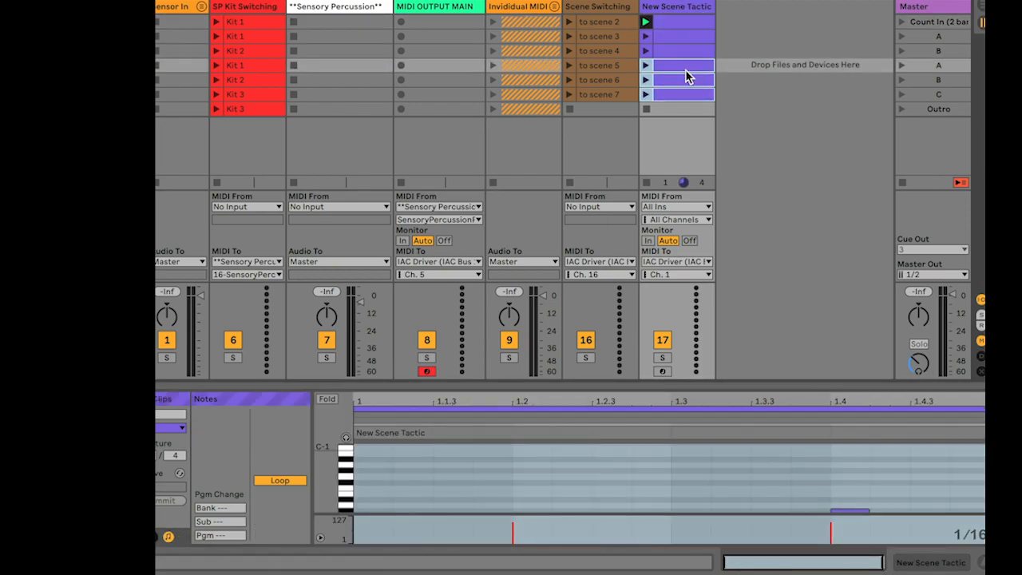
Set the first New Scene Tactic clip's start to -1.1.1, matching the "to scene 2" clip, and open the Record/Warp/Launch preferences
{"action": "left_click", "coordinate": [619, 22]}
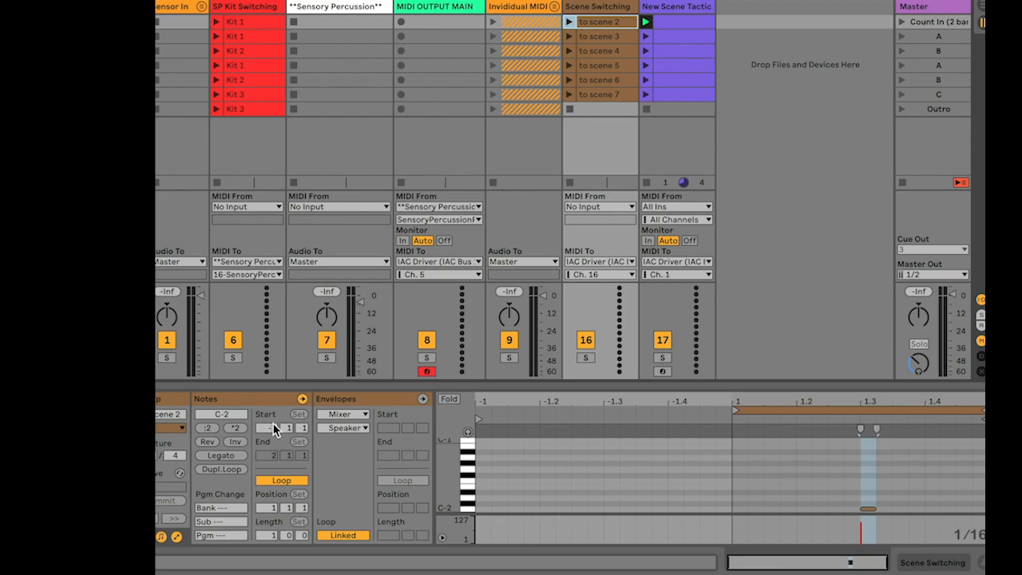
{"action": "left_click", "coordinate": [669, 22]}
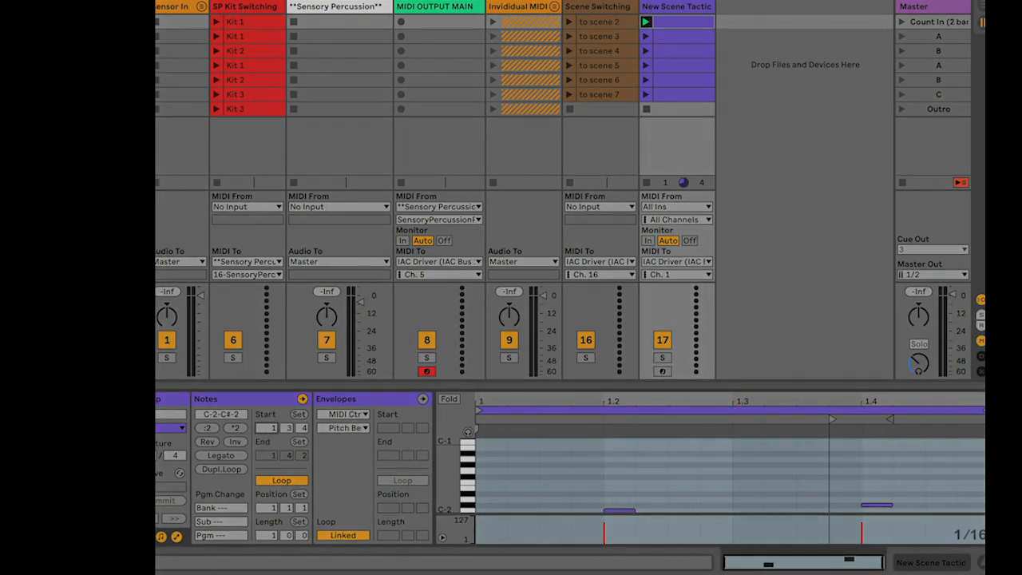
{"action": "key", "text": "super+comma"}
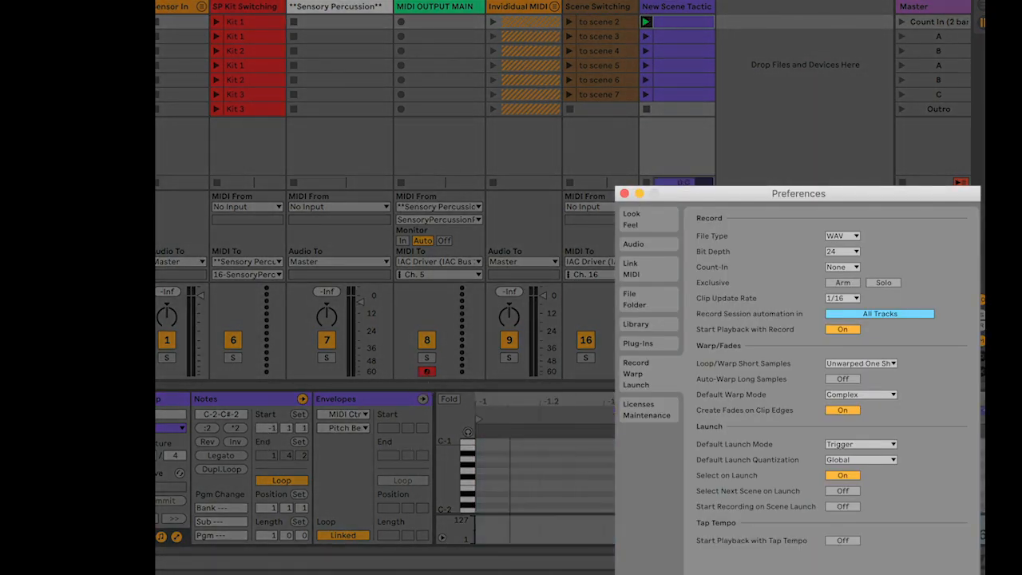
Match the start positions of the second to fifth New Scene Tactic clips to the Scene Switching clips in the same rows
{"action": "left_click", "coordinate": [687, 36]}
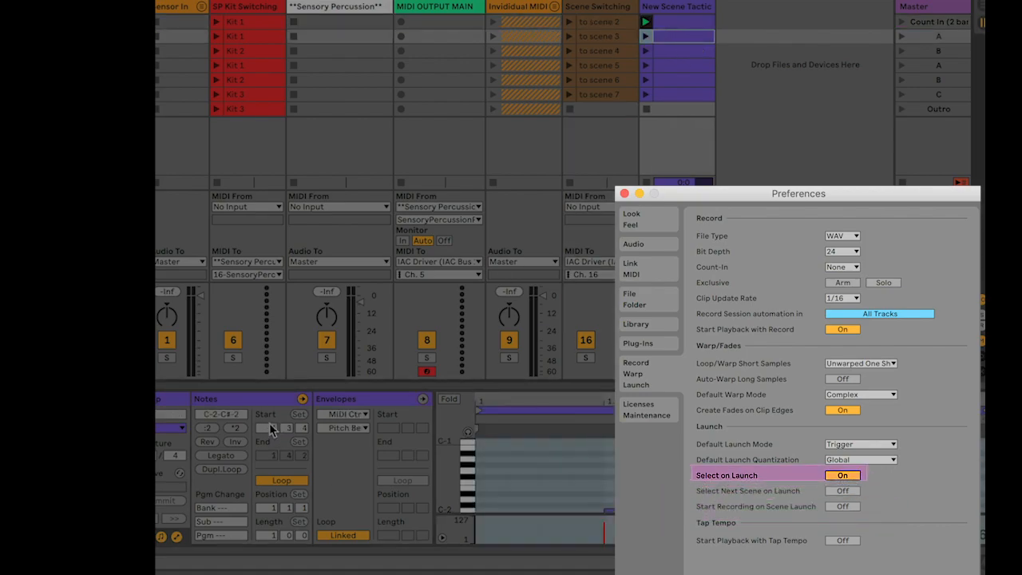
{"action": "left_click", "coordinate": [619, 51]}
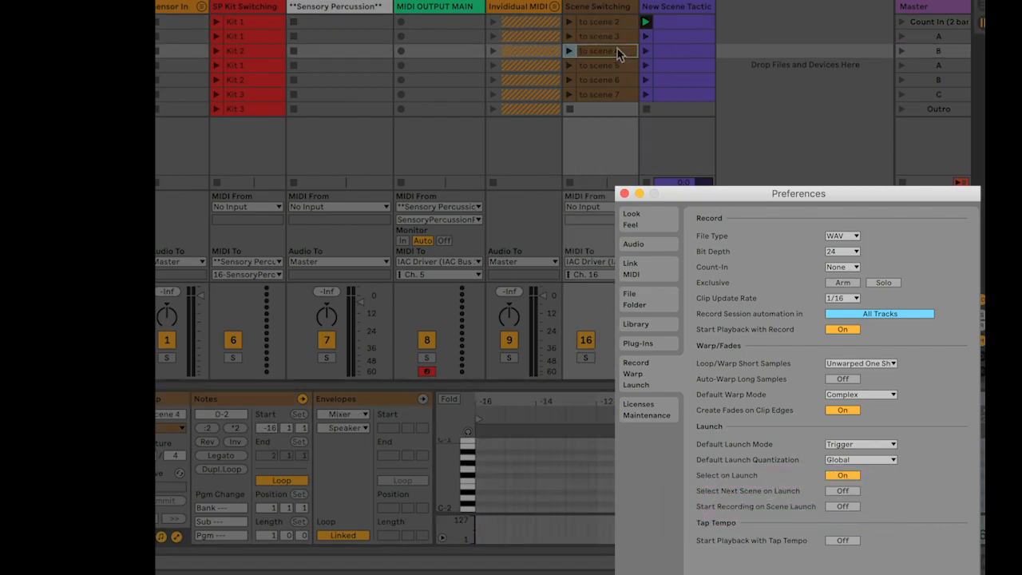
{"action": "left_click", "coordinate": [674, 52]}
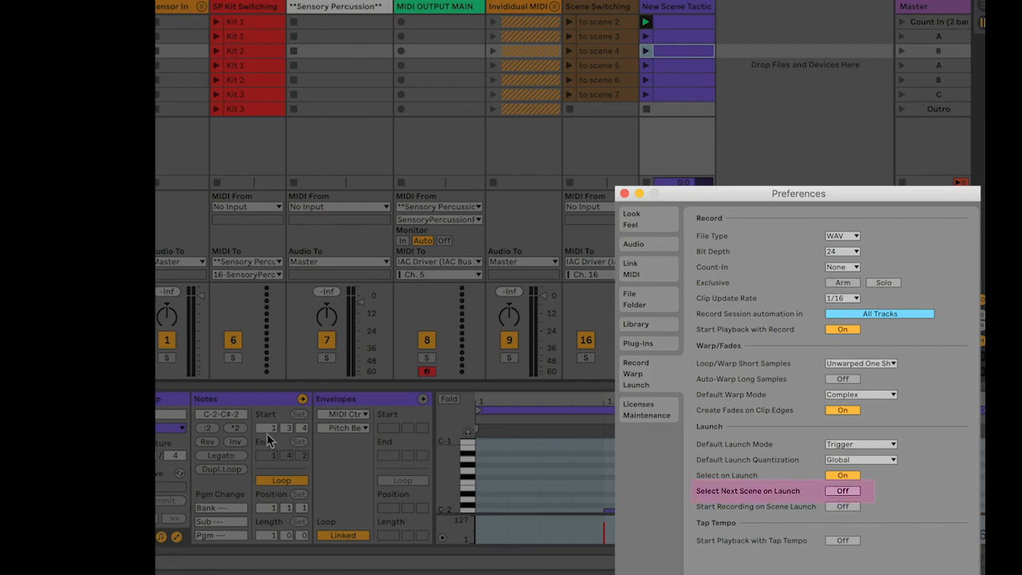
{"action": "left_click", "coordinate": [600, 65]}
{"action": "left_click", "coordinate": [674, 64]}
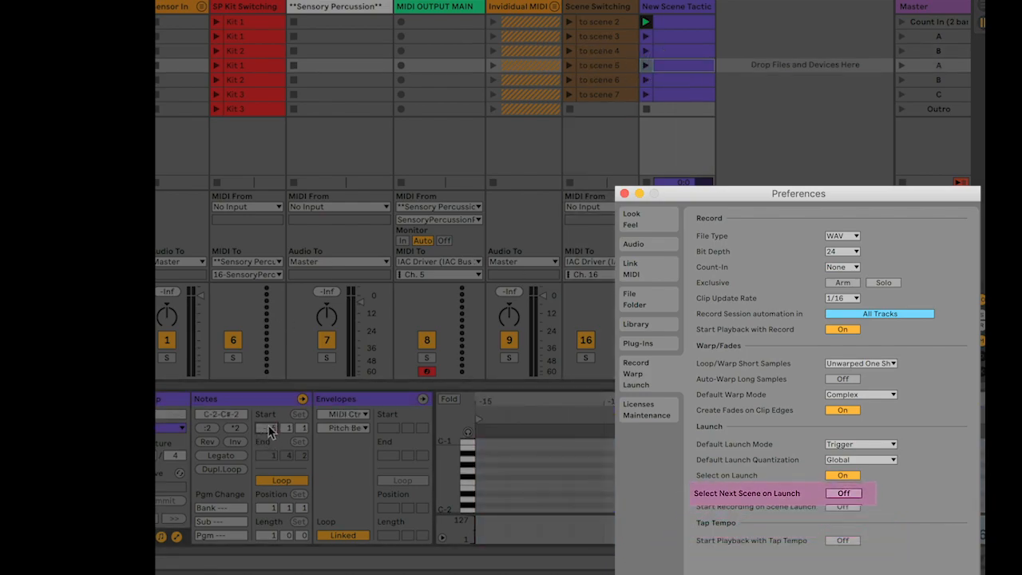
{"action": "left_click", "coordinate": [585, 80]}
{"action": "left_click", "coordinate": [666, 80]}
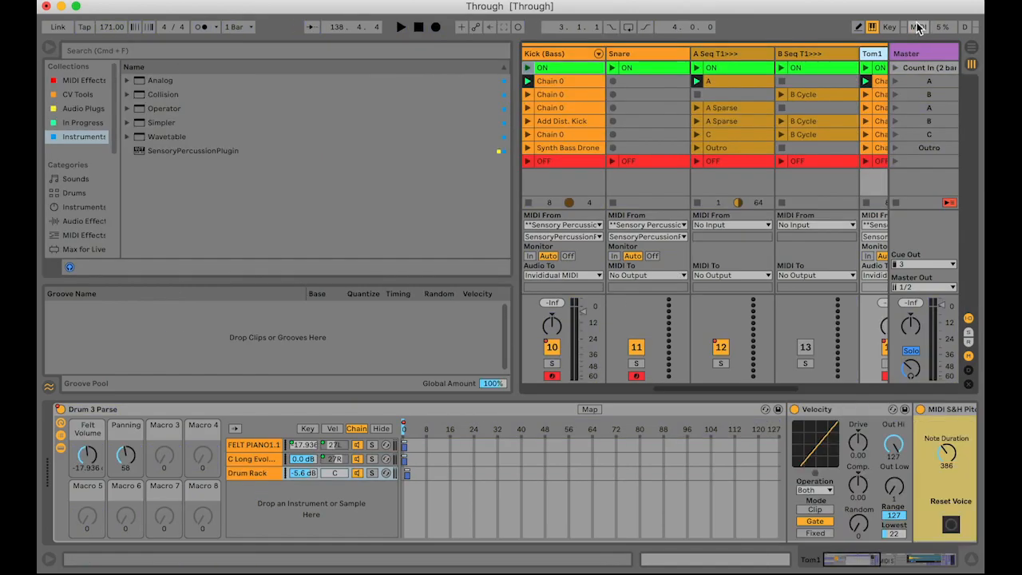
Add two Max Api CtrlMIDIcc devices before the Drum 3 Parse rack on the Tom1 track
{"action": "left_click", "coordinate": [97, 81]}
{"action": "scroll", "coordinate": [171, 167], "scroll_direction": "down", "scroll_amount": 10}
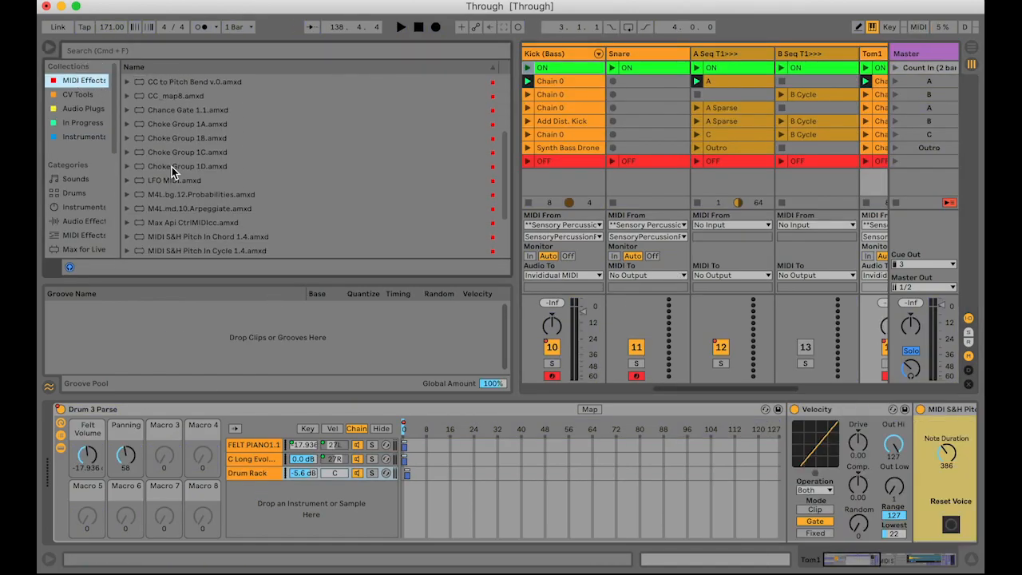
{"action": "left_click_drag", "start_coordinate": [199, 154], "coordinate": [57, 435]}
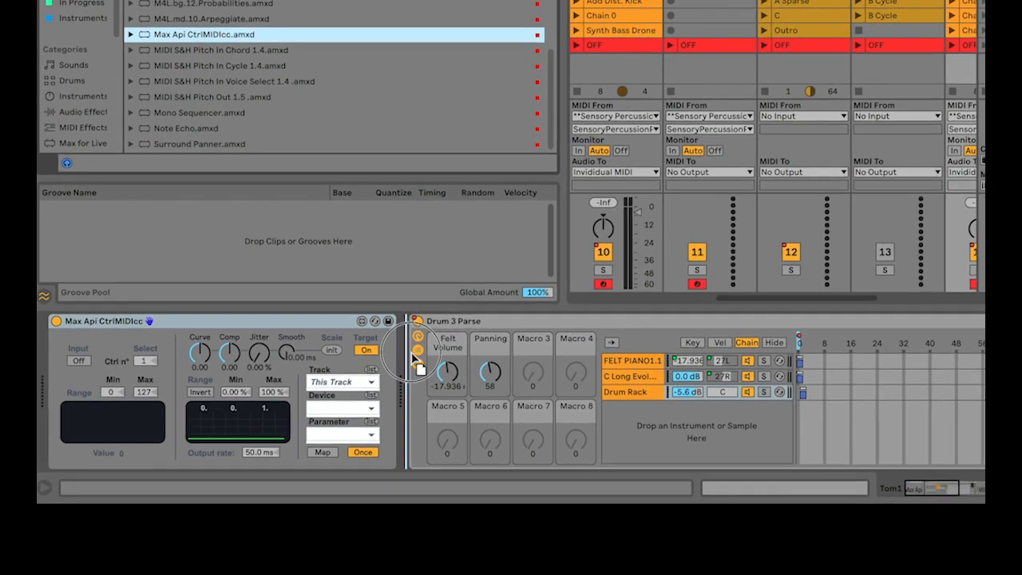
{"action": "left_click_drag", "start_coordinate": [416, 363], "coordinate": [417, 364]}
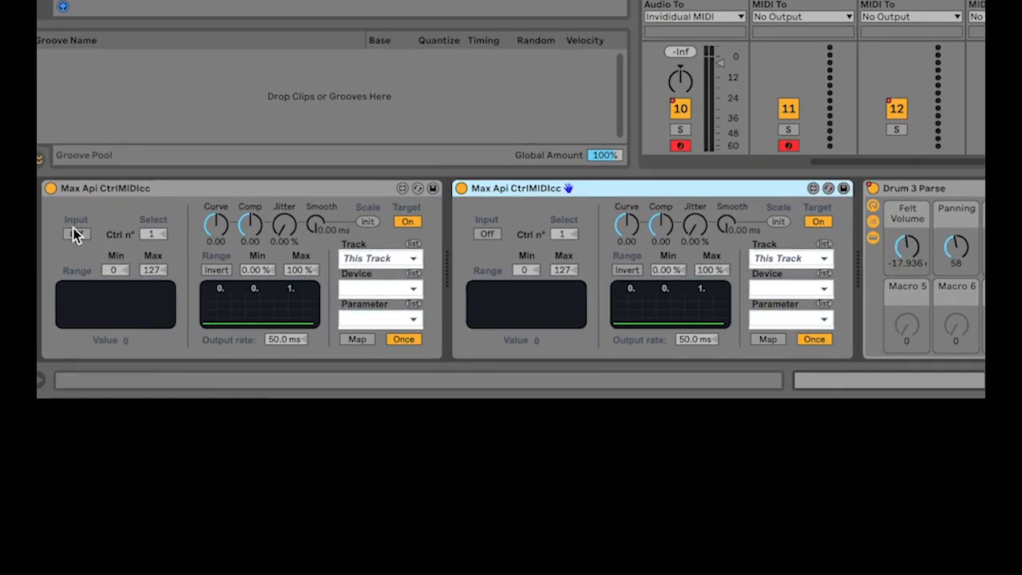
Turn on the input of both Max Api CtrlMIDIcc devices, set the first to controller 4, and map it to the Panning macro
{"action": "left_click", "coordinate": [76, 234]}
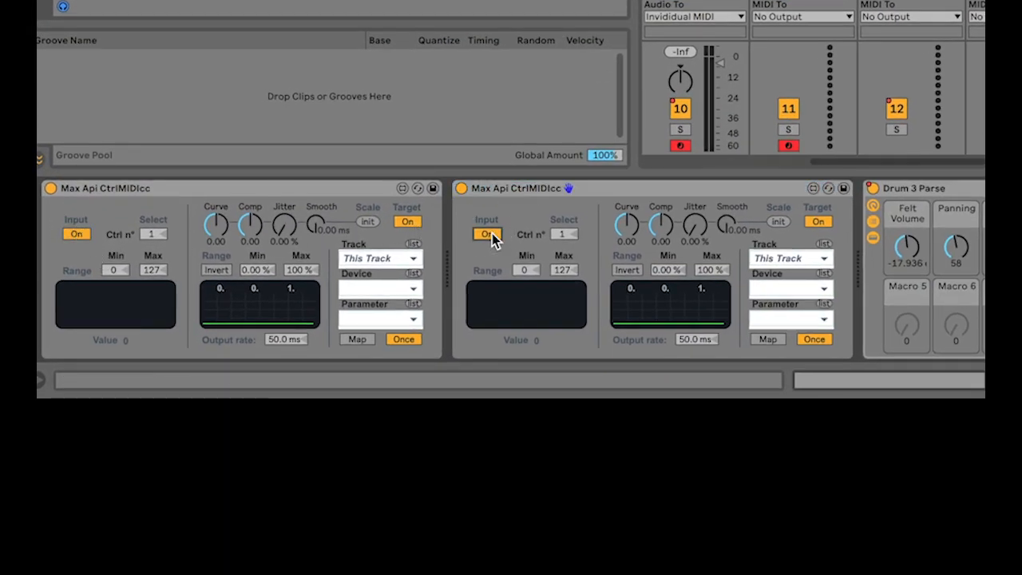
{"action": "left_click", "coordinate": [155, 232]}
{"action": "type", "text": "4"}
{"action": "left_click", "coordinate": [357, 339]}
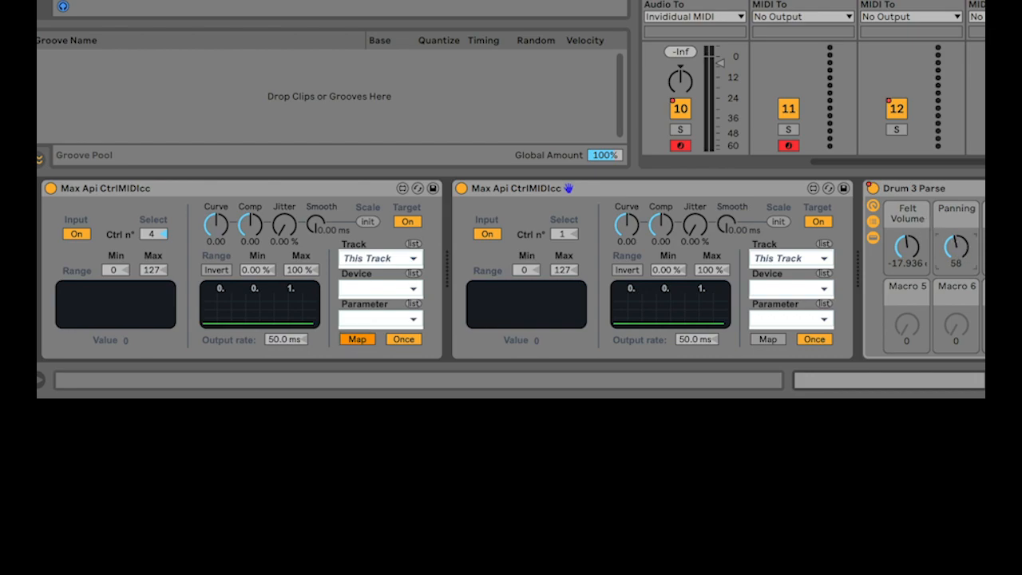
{"action": "left_click", "coordinate": [963, 253]}
Set the second Max Api CtrlMIDIcc device to controller 3 and map it to the Felt Volume macro
{"action": "left_click", "coordinate": [561, 233]}
{"action": "type", "text": "3"}
{"action": "left_click", "coordinate": [767, 339]}
{"action": "left_click", "coordinate": [907, 253]}
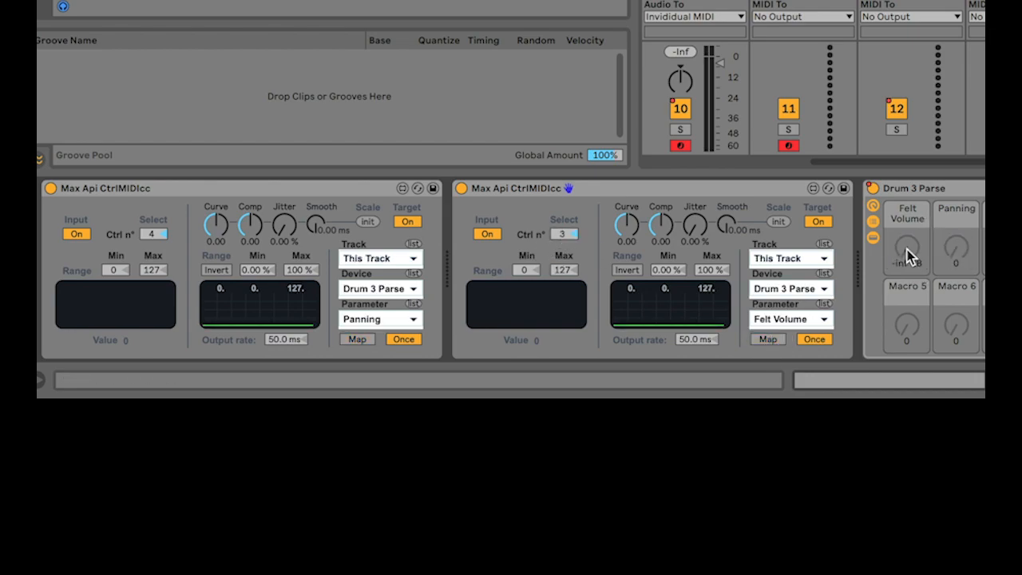
Add a Max Api CtrlMIDIcc device at the start of the Tom2 track's device chain and turn on its input
{"action": "scroll", "coordinate": [653, 67], "scroll_direction": "right", "scroll_amount": 5}
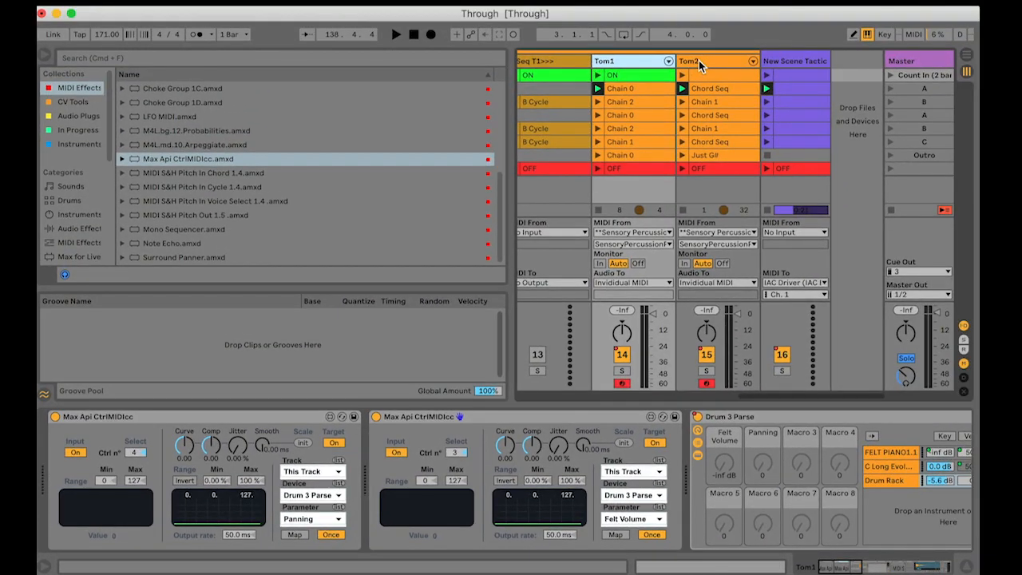
{"action": "left_click", "coordinate": [725, 61]}
{"action": "left_click_drag", "start_coordinate": [182, 159], "coordinate": [76, 453]}
{"action": "left_click", "coordinate": [89, 454]}
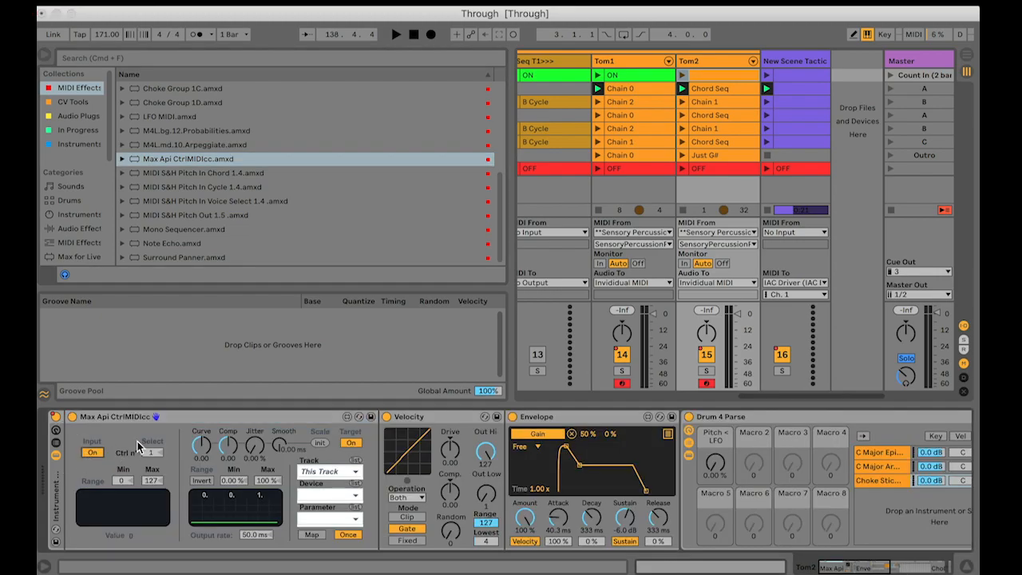
Set the Tom2 track's Max Api CtrlMIDIcc device to controller 2 and map it to the Pitch < LFO macro of Drum 4 Parse
{"action": "left_click", "coordinate": [150, 453]}
{"action": "type", "text": "2"}
{"action": "left_click", "coordinate": [311, 534]}
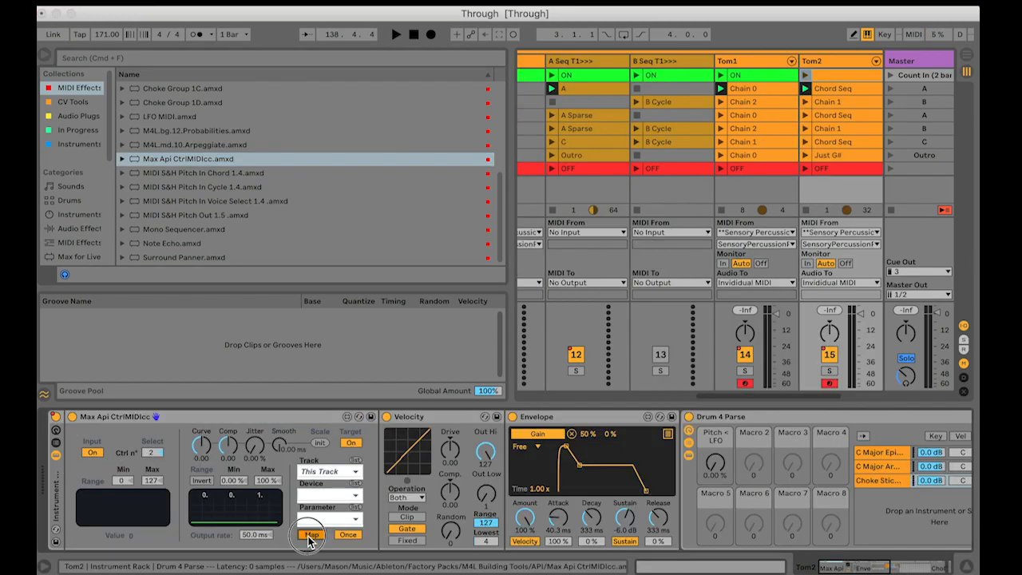
{"action": "left_click", "coordinate": [716, 463]}
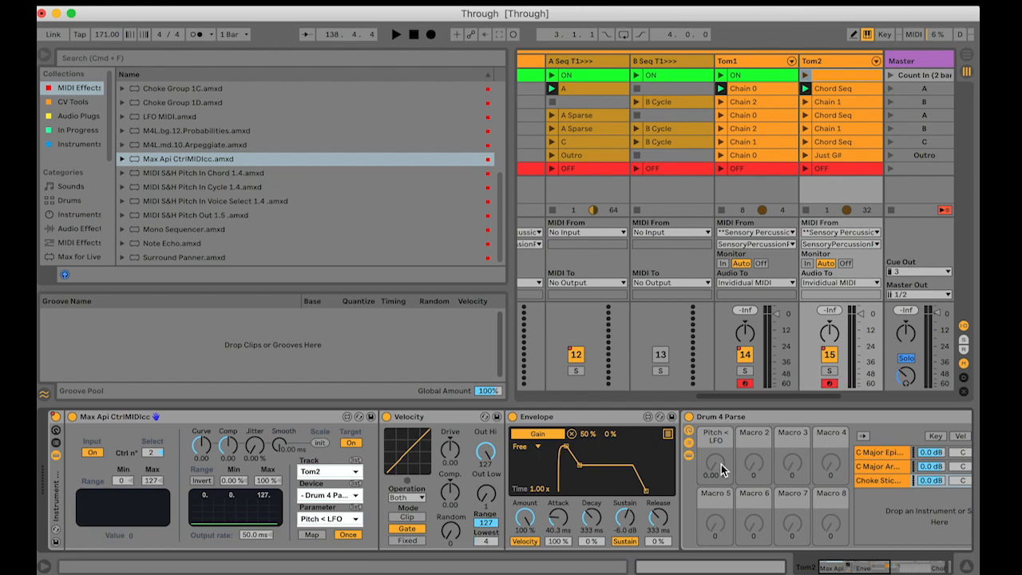
Delete the old rack macro assignments from the MIDI mappings, keeping only Scene Launch and Scene Down
{"action": "key", "text": "super+m"}
{"action": "key", "text": "BackSpace"}
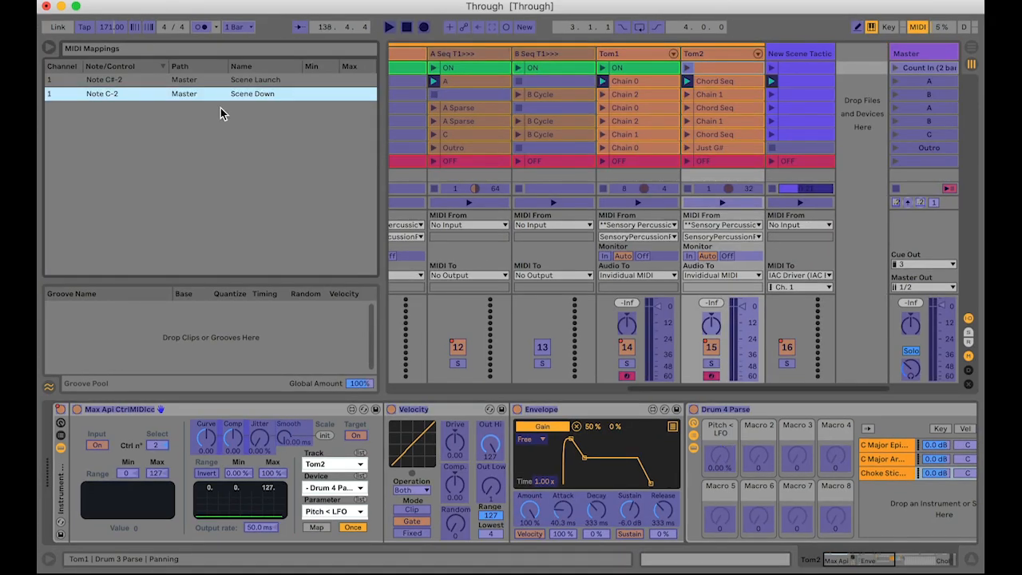
{"action": "key", "text": "super+m"}
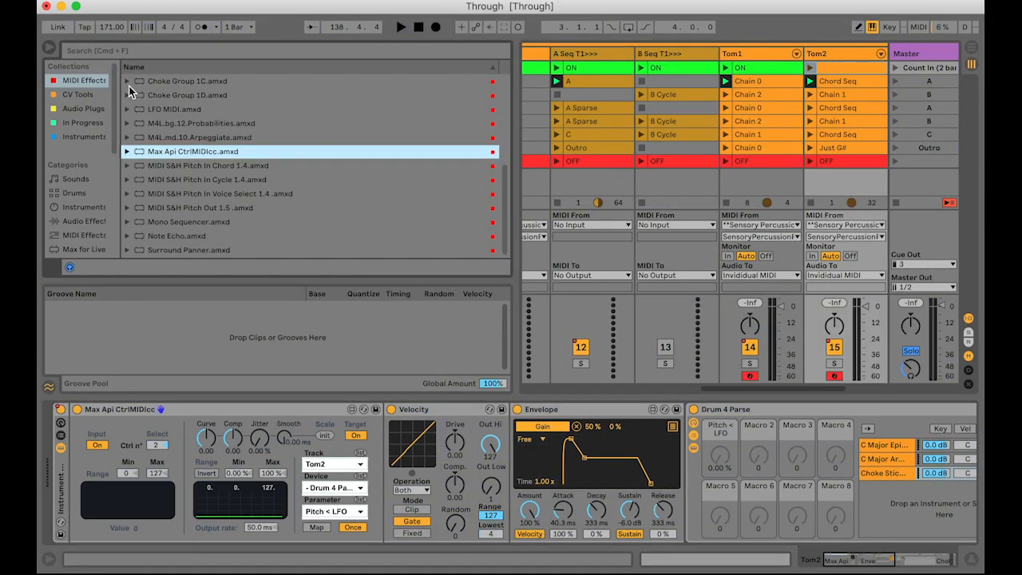
Hide the browser and delete the MIDI OUTPUT MAIN track
{"action": "left_click", "coordinate": [49, 49]}
{"action": "scroll", "coordinate": [231, 96], "scroll_direction": "left", "scroll_amount": 5}
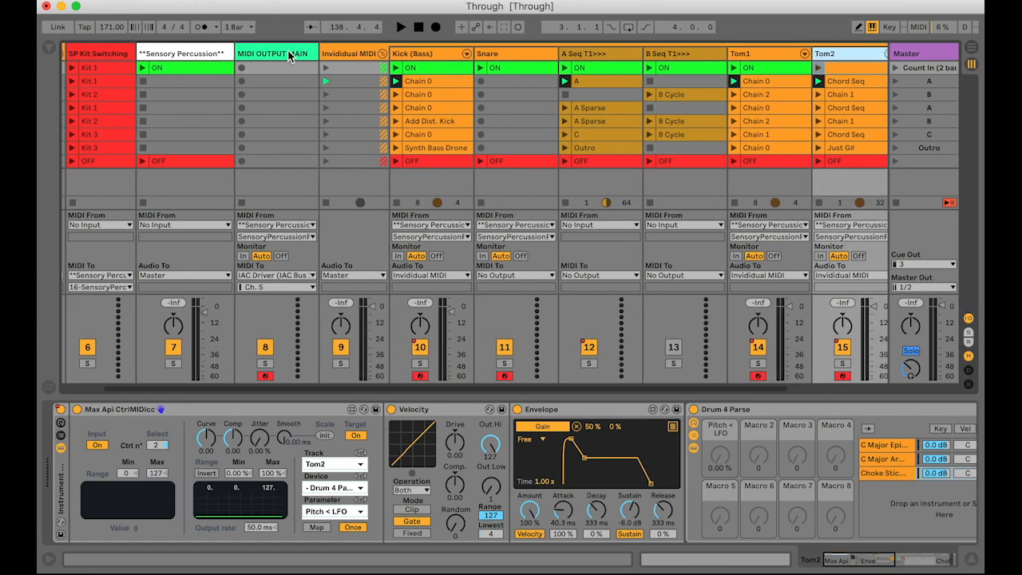
{"action": "left_click", "coordinate": [289, 56]}
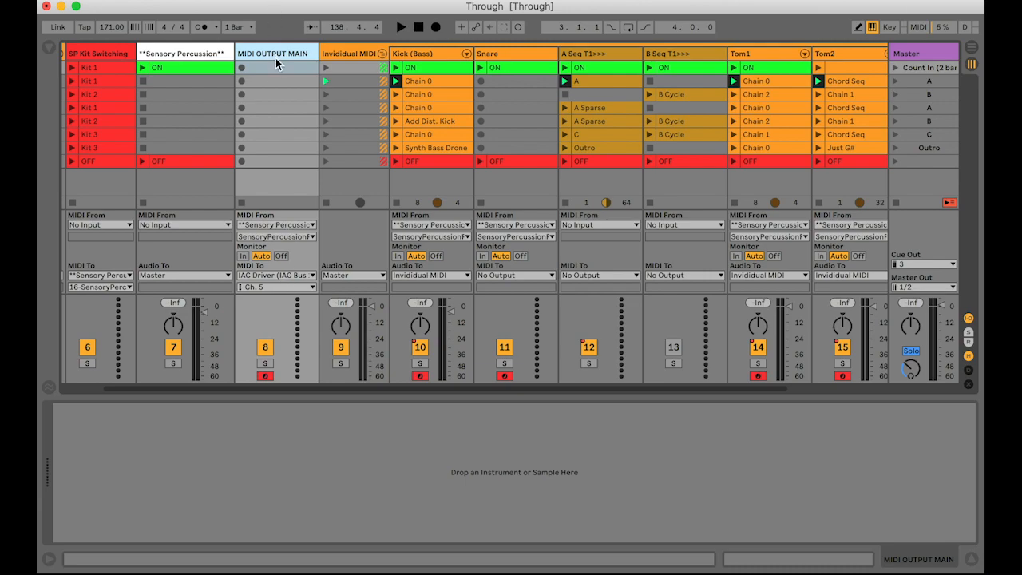
{"action": "key", "text": "Delete"}
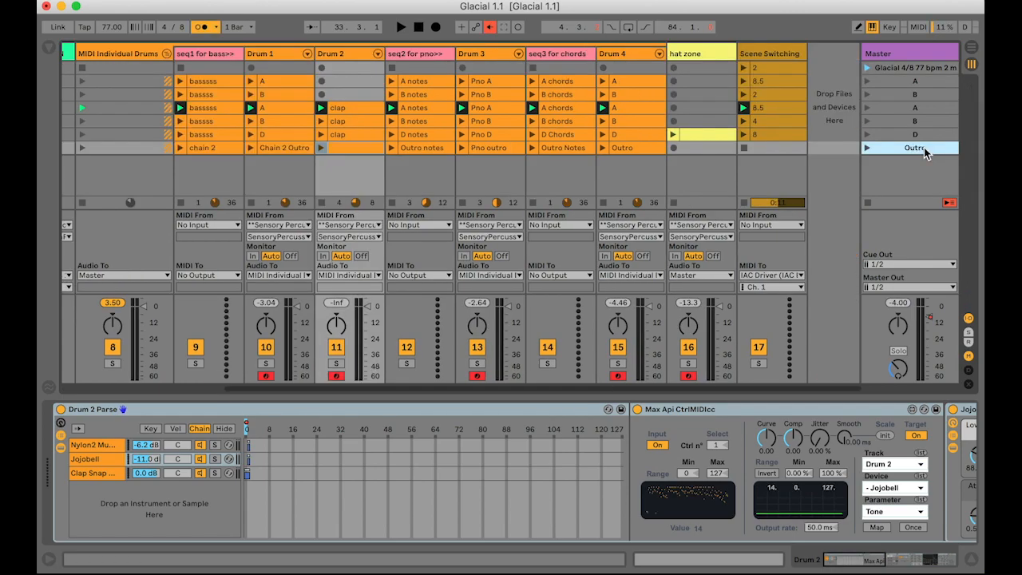
In the Glacial 1.1 set, insert a scene below Outro and add a Scene Switching clip there with its Speaker On envelope at Off
{"action": "key", "text": "super+i"}
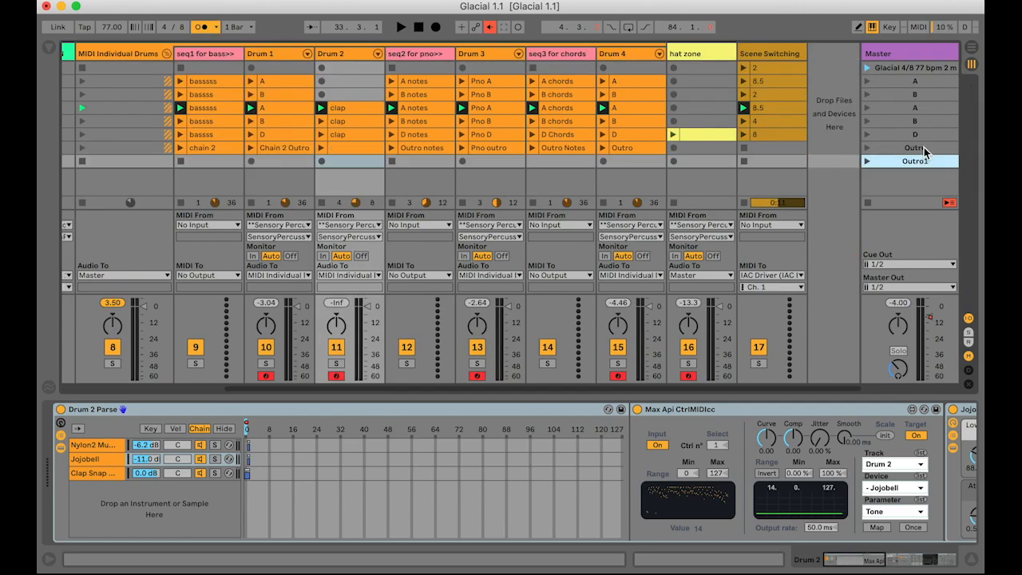
{"action": "double_click", "coordinate": [772, 161]}
{"action": "left_click", "coordinate": [760, 348]}
{"action": "left_click", "coordinate": [759, 348]}
{"action": "left_click", "coordinate": [308, 435]}
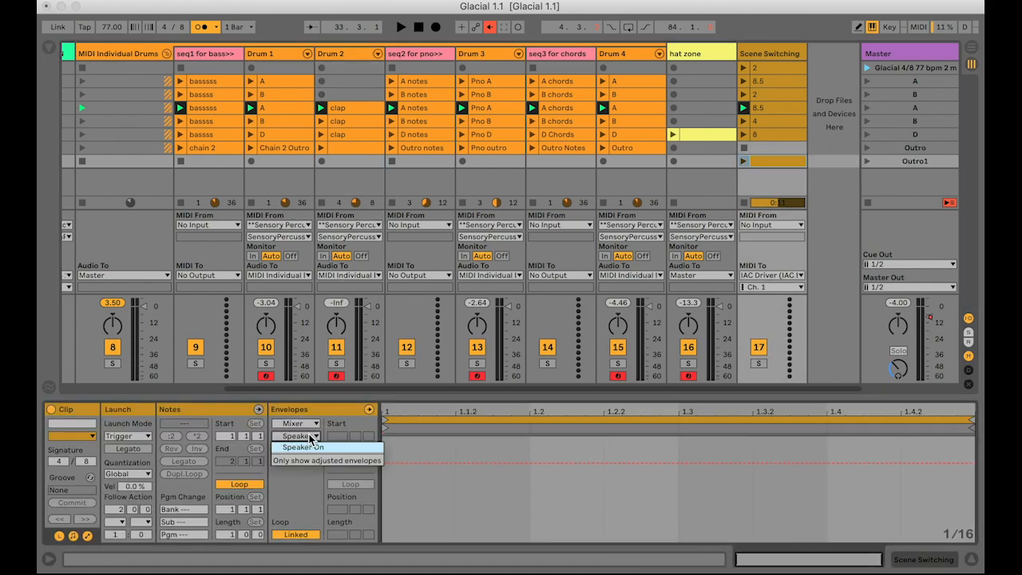
{"action": "left_click", "coordinate": [417, 464]}
{"action": "left_click_drag", "start_coordinate": [403, 465], "coordinate": [417, 506]}
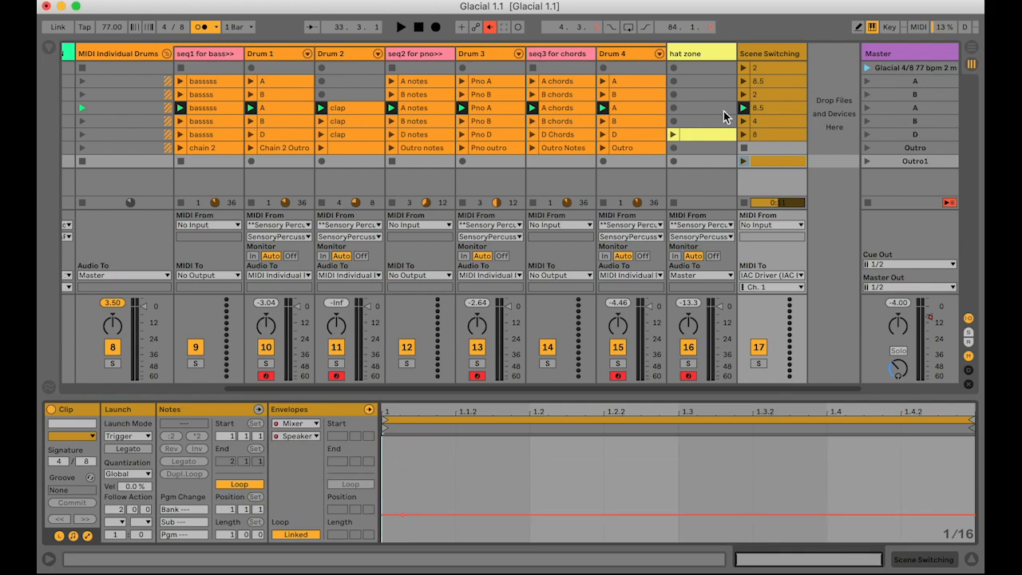
Color the new Scene Switching clip red and rename it OFF
{"action": "right_click", "coordinate": [765, 166]}
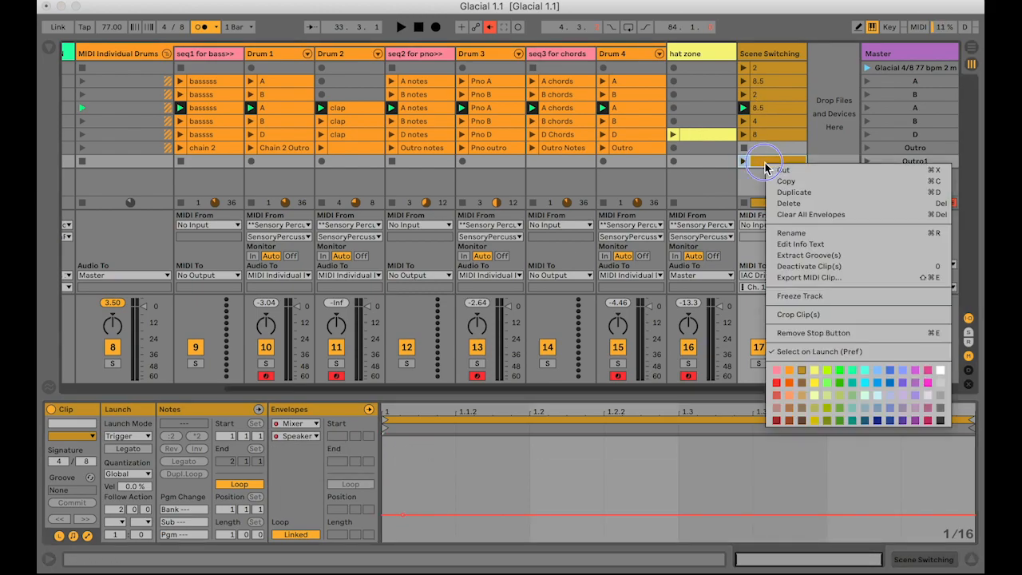
{"action": "left_click", "coordinate": [778, 389]}
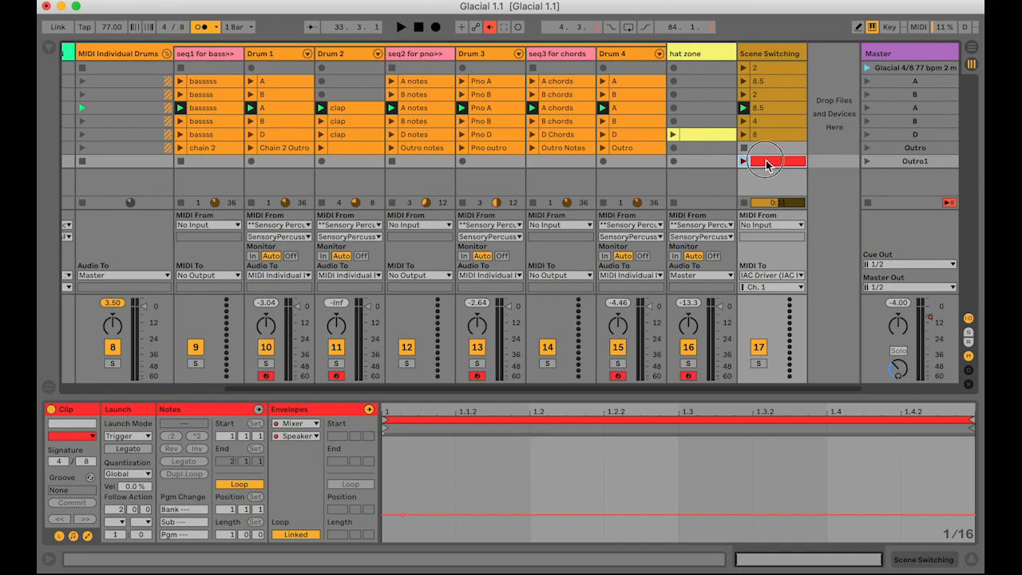
{"action": "key", "text": "super+r"}
{"action": "type", "text": "OFF"}
{"action": "key", "text": "Return"}
Copy the OFF clip to the other drum and sequence tracks in the Outro1 scene, and launch that scene
{"action": "left_click_drag", "start_coordinate": [767, 164], "coordinate": [490, 164]}
{"action": "left_click_drag", "start_coordinate": [485, 162], "coordinate": [431, 170]}
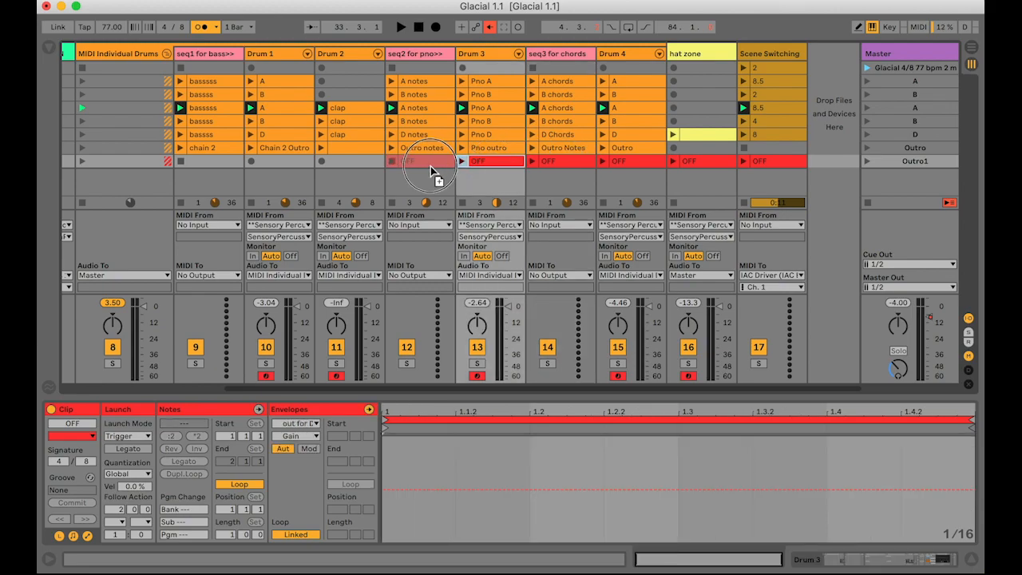
{"action": "scroll", "coordinate": [532, 145], "scroll_direction": "right", "scroll_amount": 3}
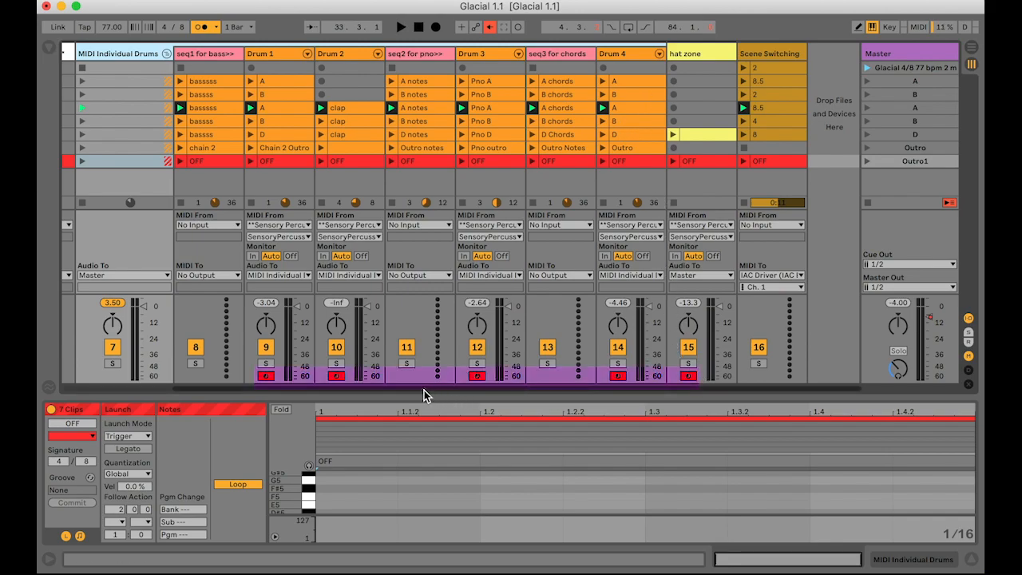
{"action": "left_click", "coordinate": [866, 161]}
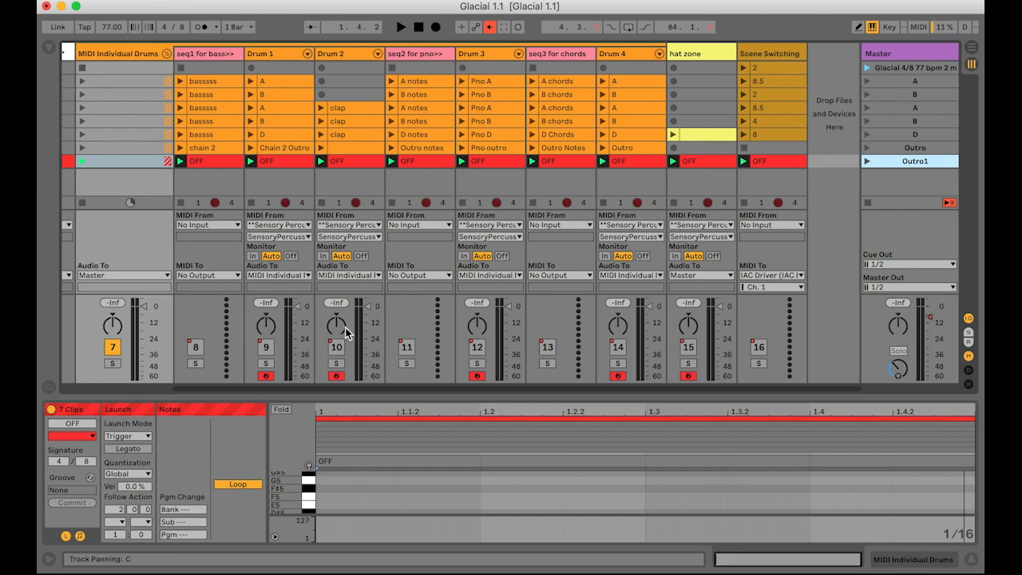
Create a green clip named ON in the first scene of the seq1 for bass>> track, with its Speaker On envelope at On
{"action": "double_click", "coordinate": [208, 68]}
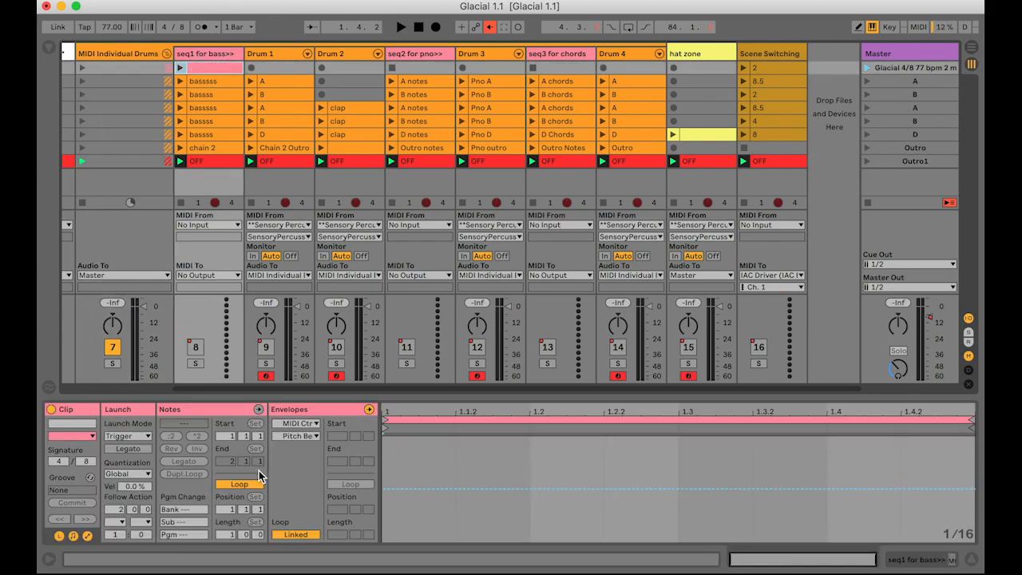
{"action": "left_click", "coordinate": [194, 350]}
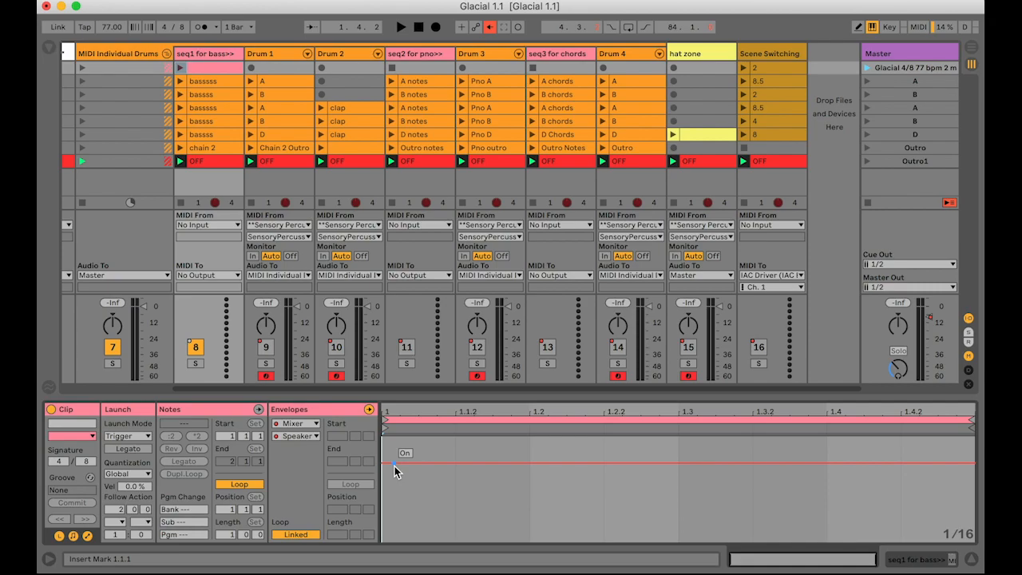
{"action": "right_click", "coordinate": [209, 68]}
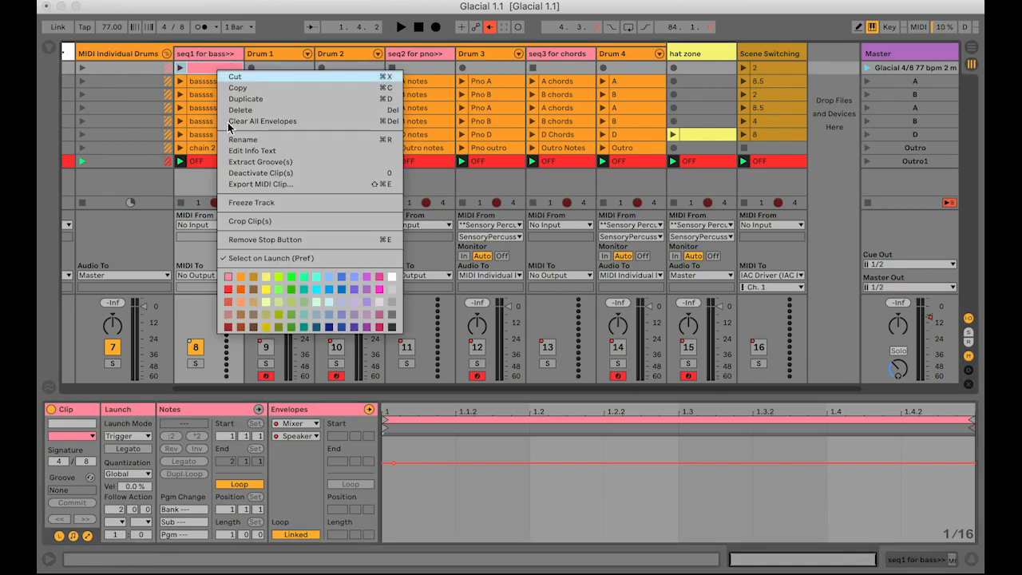
{"action": "left_click", "coordinate": [291, 269]}
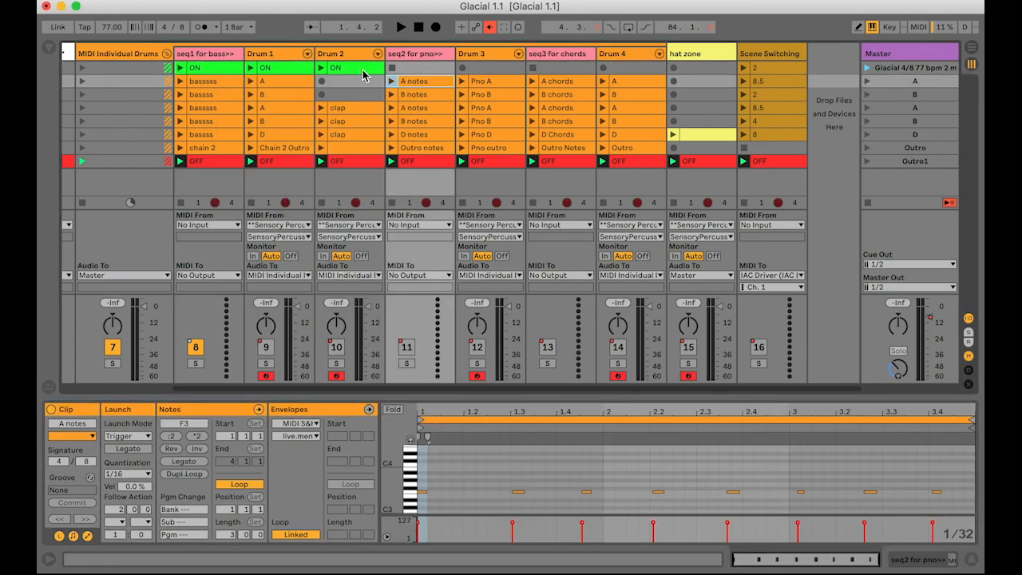
Copy the ON clip across the remaining tracks through hat zone, and set the Speaker On envelope to On in Scene Switching's first clip
{"action": "left_click_drag", "start_coordinate": [346, 72], "coordinate": [691, 74]}
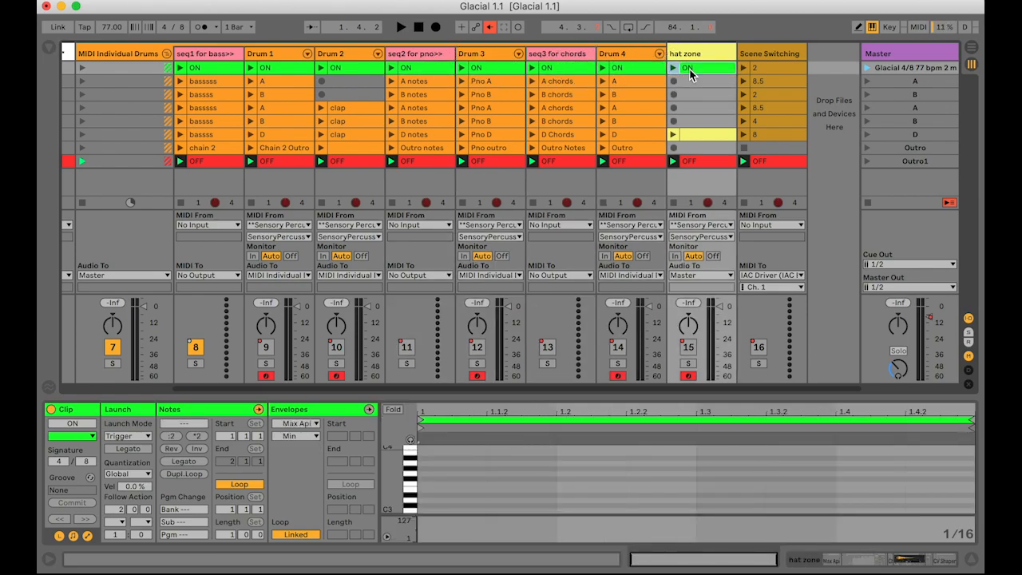
{"action": "left_click", "coordinate": [776, 68]}
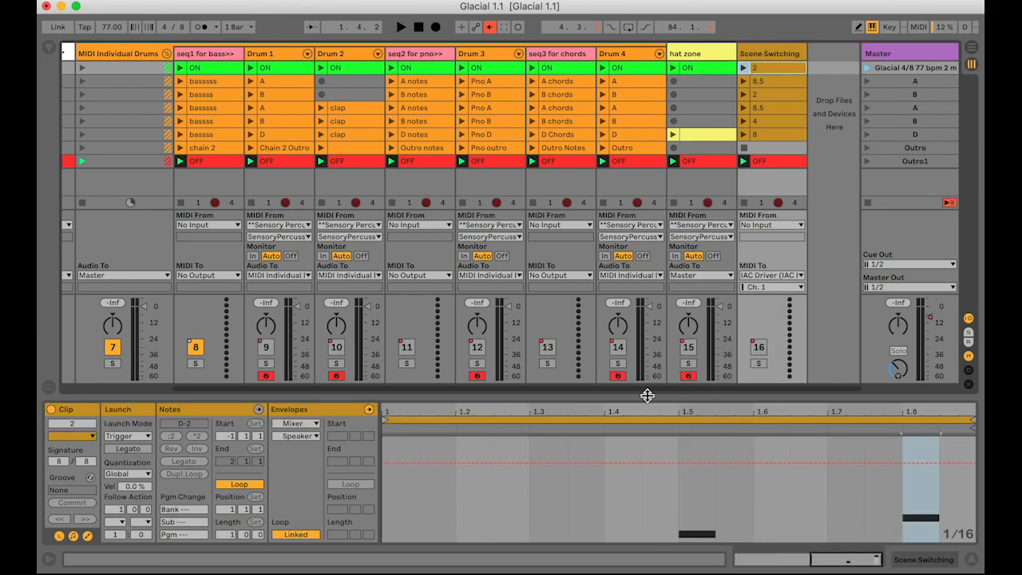
{"action": "left_click", "coordinate": [401, 463]}
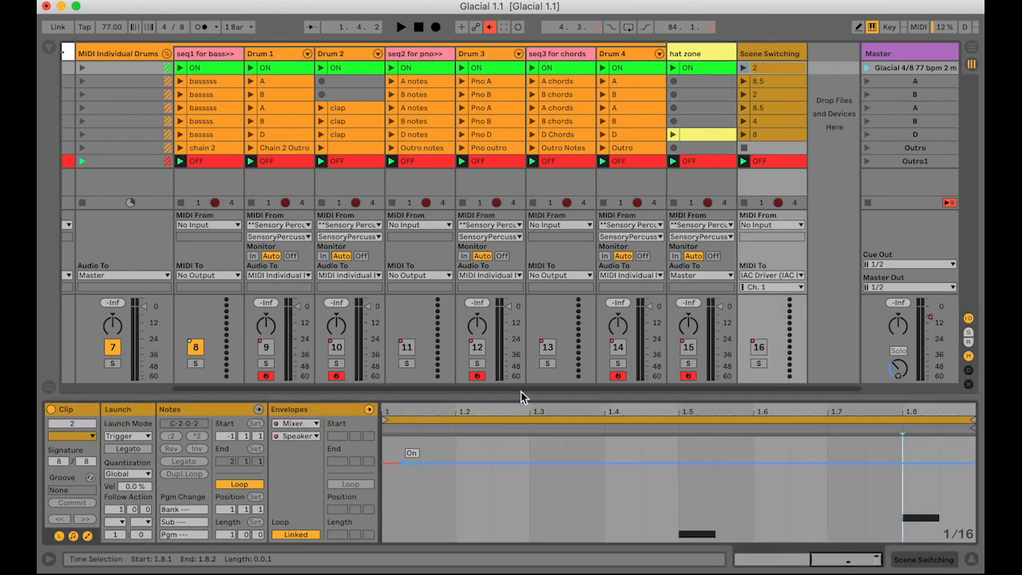
Launch the first scene, the Outro1 scene and the upper B scene to test the track on/off switching
{"action": "left_click", "coordinate": [870, 68]}
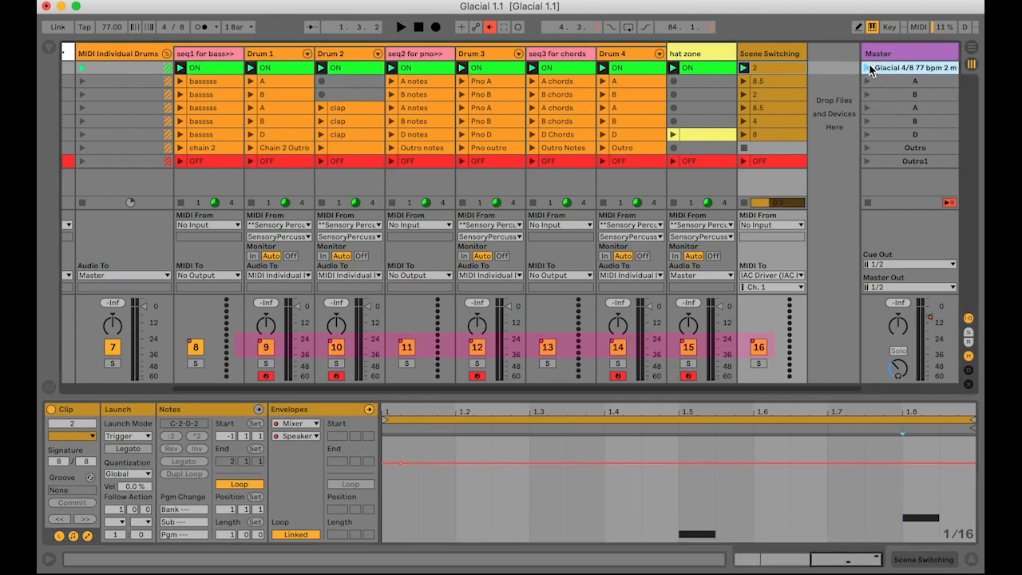
{"action": "left_click", "coordinate": [867, 162]}
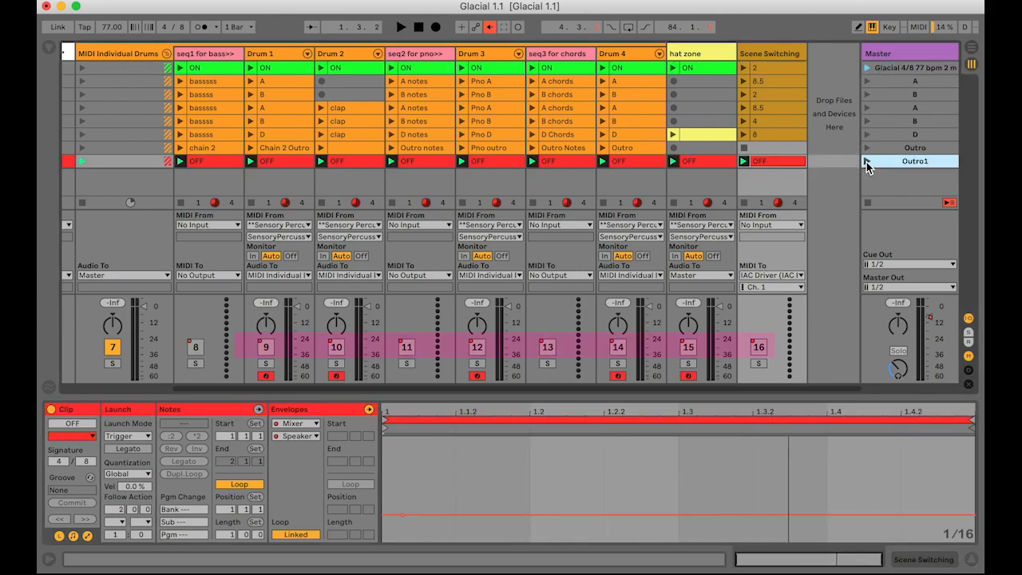
{"action": "left_click", "coordinate": [867, 95]}
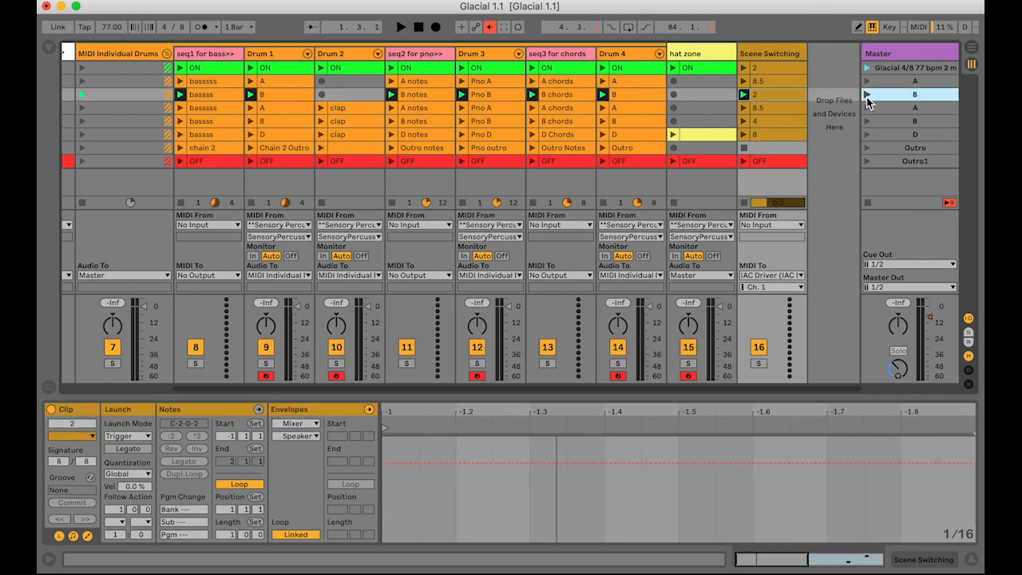
Group all of the Drum 1 track's devices into a single instrument rack and turn the rack off
{"action": "left_click", "coordinate": [298, 177]}
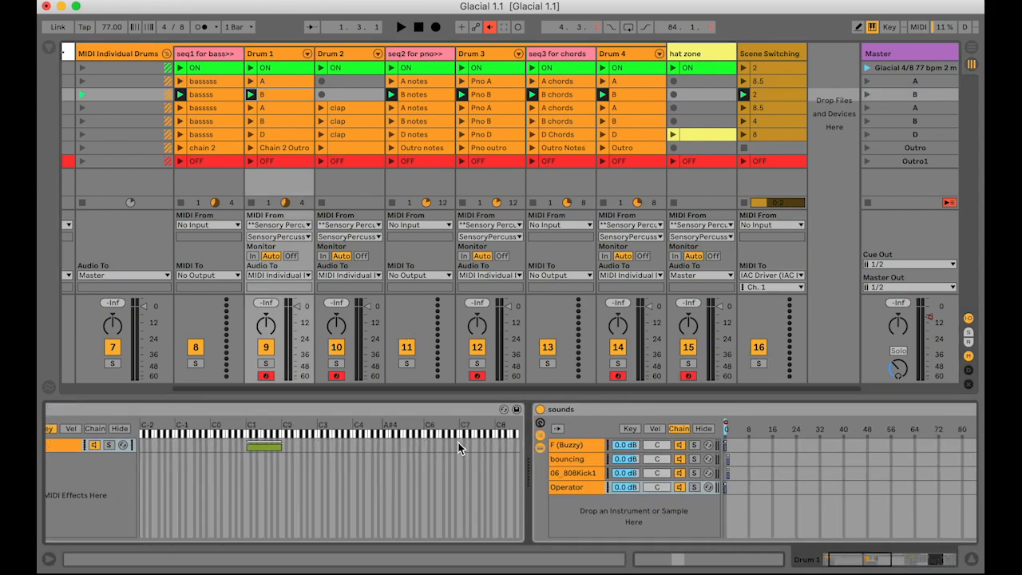
{"action": "scroll", "coordinate": [458, 447], "scroll_direction": "right", "scroll_amount": 10}
{"action": "scroll", "coordinate": [458, 447], "scroll_direction": "left", "scroll_amount": 12}
{"action": "left_click", "coordinate": [648, 413], "text": "shift"}
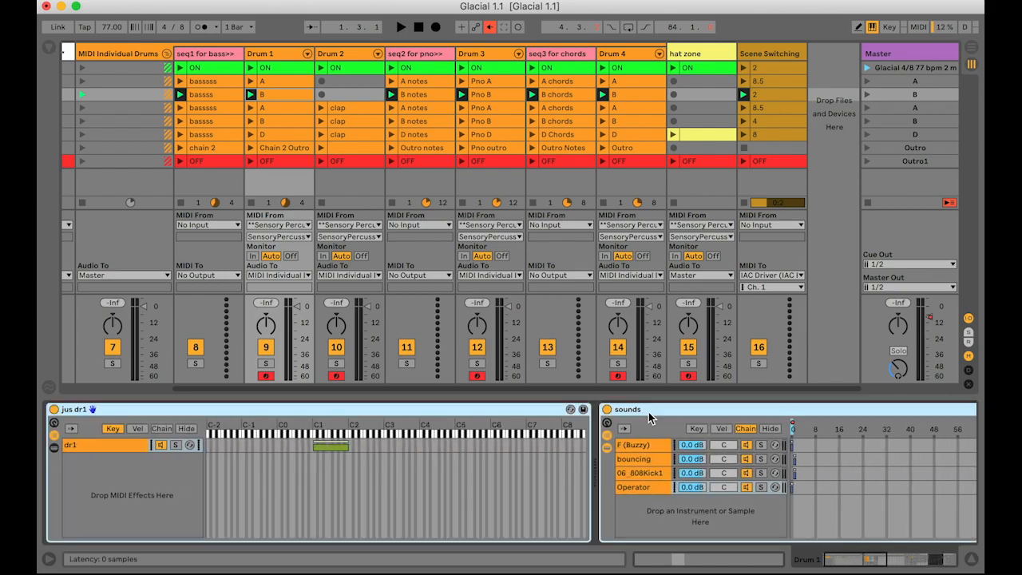
{"action": "scroll", "coordinate": [648, 413], "scroll_direction": "right", "scroll_amount": 12}
{"action": "scroll", "coordinate": [648, 413], "scroll_direction": "left", "scroll_amount": 12}
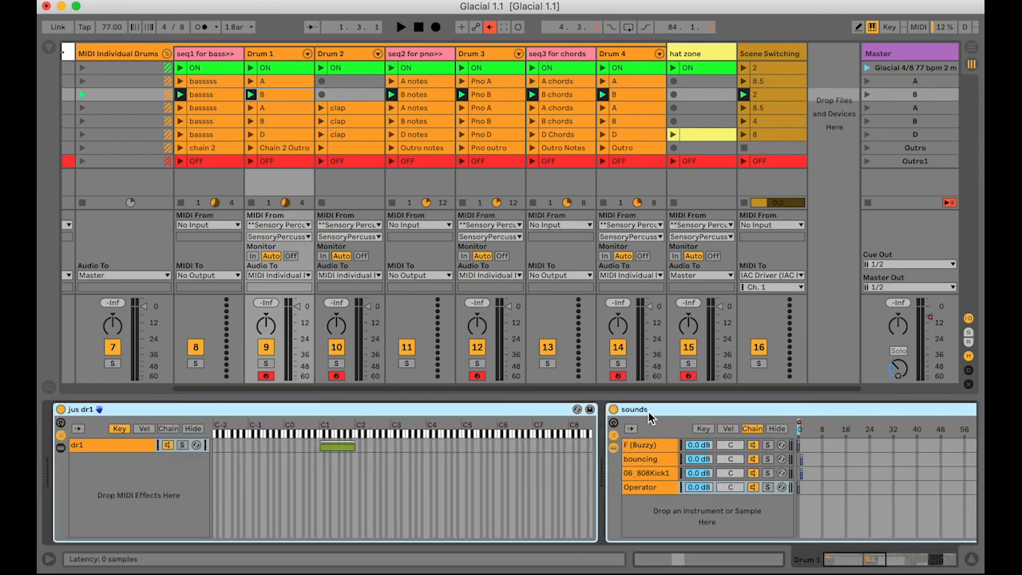
{"action": "key", "text": "super+g"}
{"action": "left_click", "coordinate": [59, 411]}
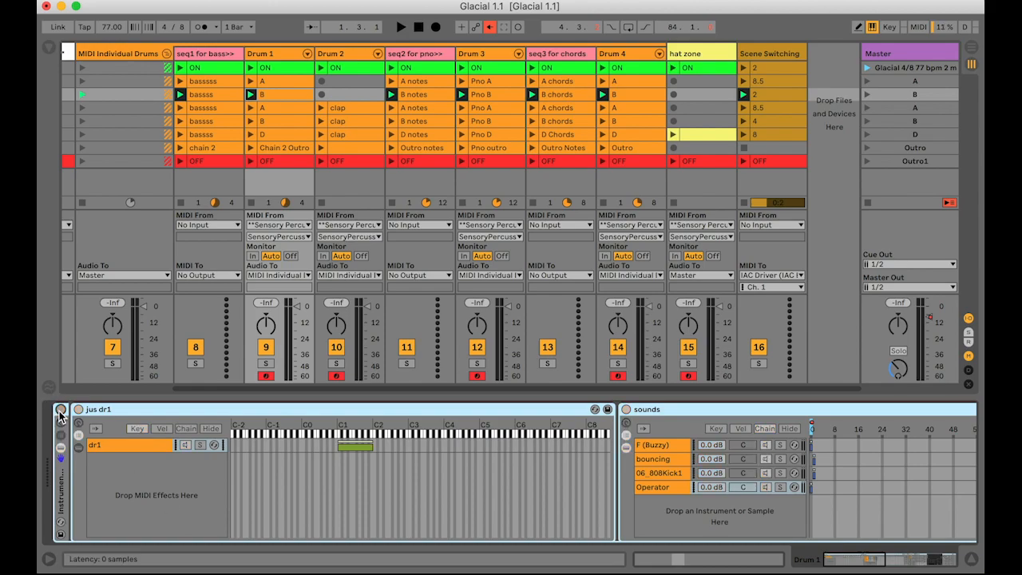
Set the new rack's Device On envelope to Off in Drum 1's OFF clip, and select the track's ON clip
{"action": "left_click", "coordinate": [280, 161]}
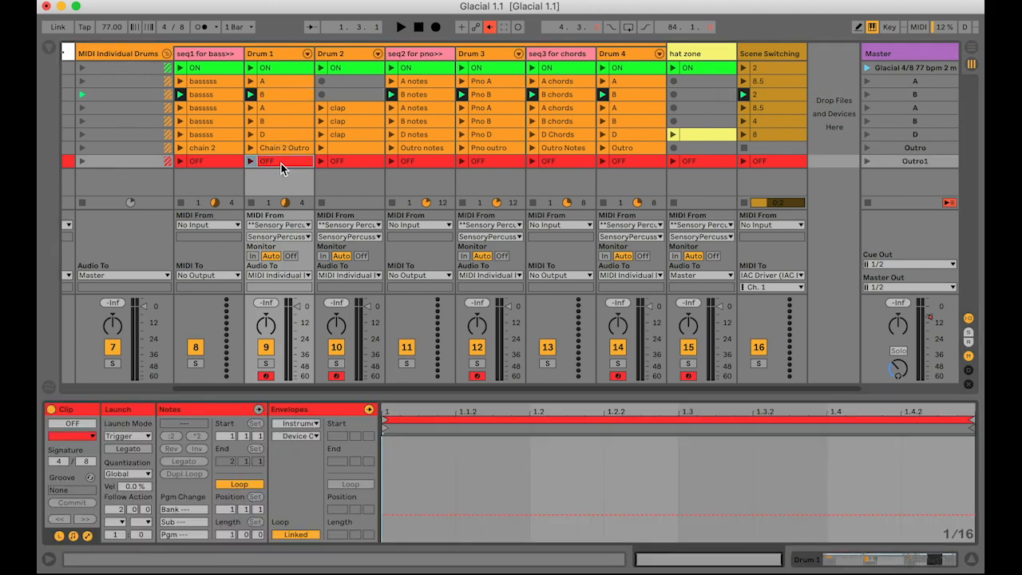
{"action": "key", "text": "shift+Tab"}
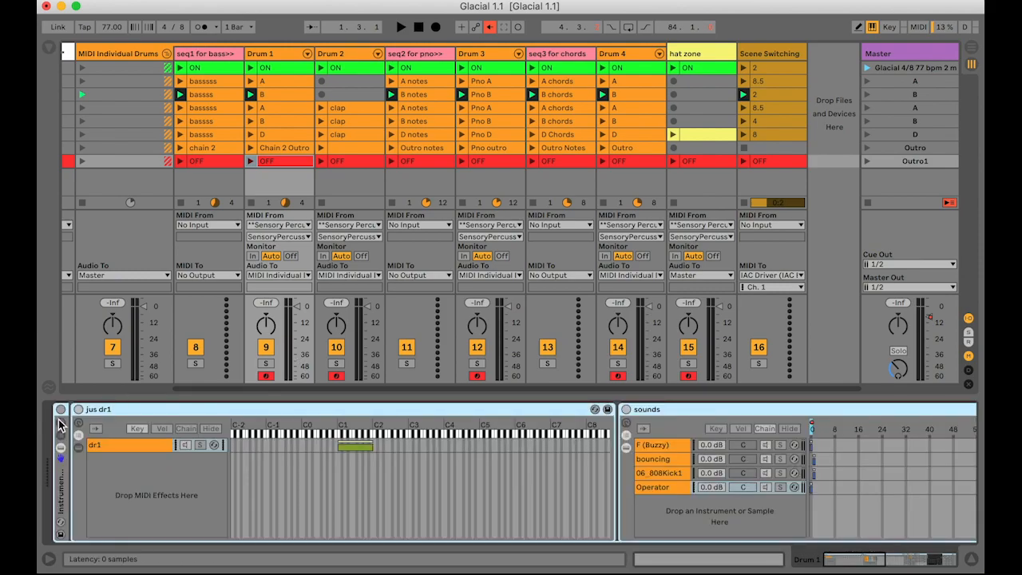
{"action": "key", "text": "shift+Tab"}
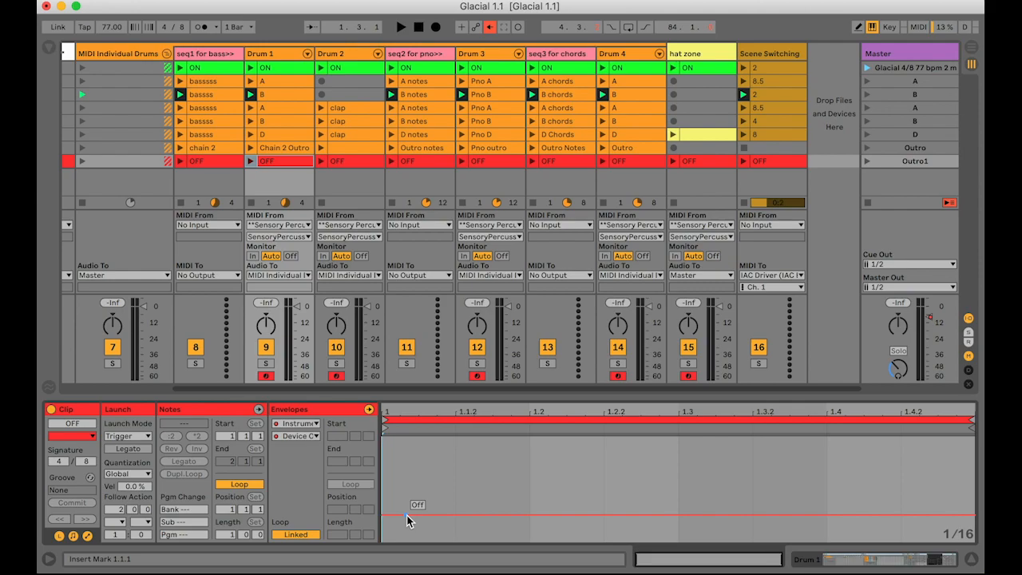
{"action": "left_click", "coordinate": [270, 70]}
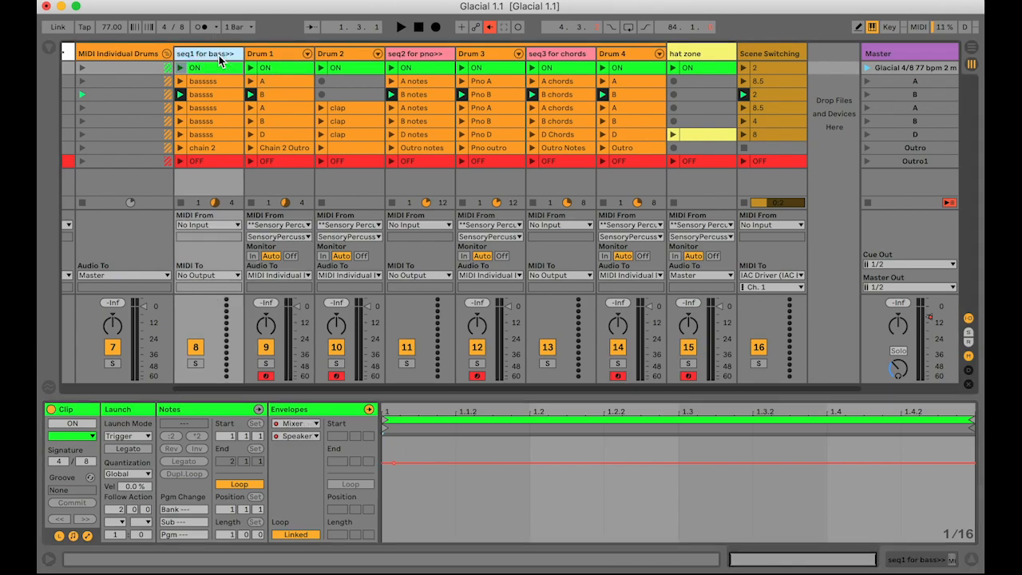
Turn off the MIDI S&H Pitch Out device on the seq1 for bass>> track
{"action": "left_click", "coordinate": [219, 55]}
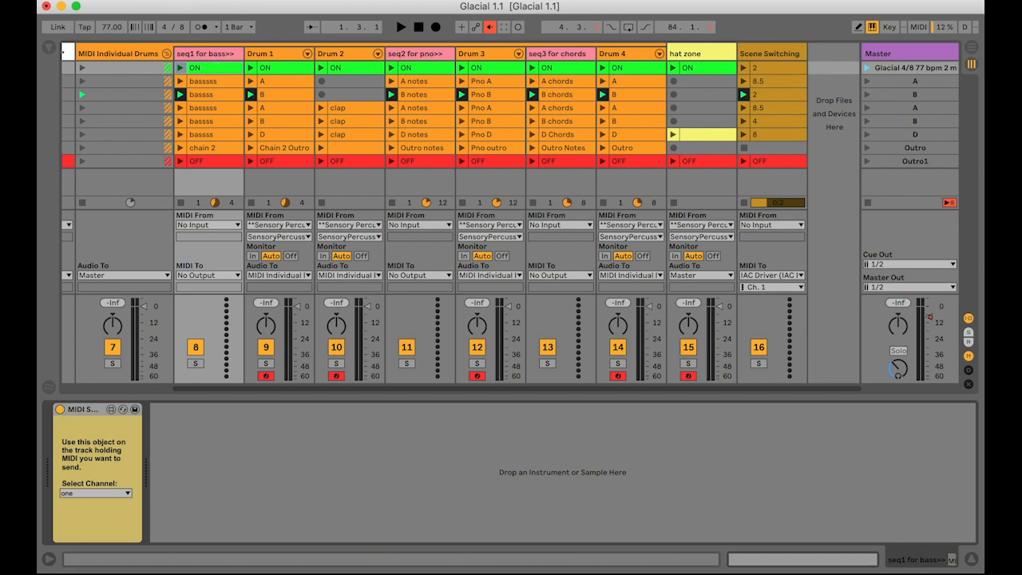
{"action": "left_click", "coordinate": [60, 410]}
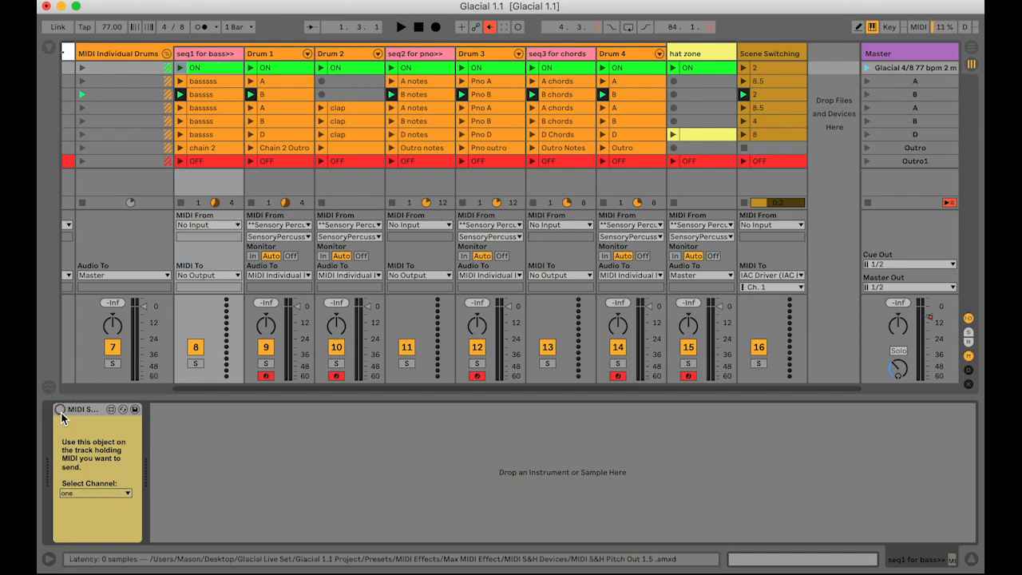
Set the MIDI S&H device's Device On envelope to On in seq1 for bass>>'s ON clip and to Off in its OFF clip
{"action": "left_click", "coordinate": [207, 71]}
{"action": "left_click_drag", "start_coordinate": [399, 514], "coordinate": [397, 467]}
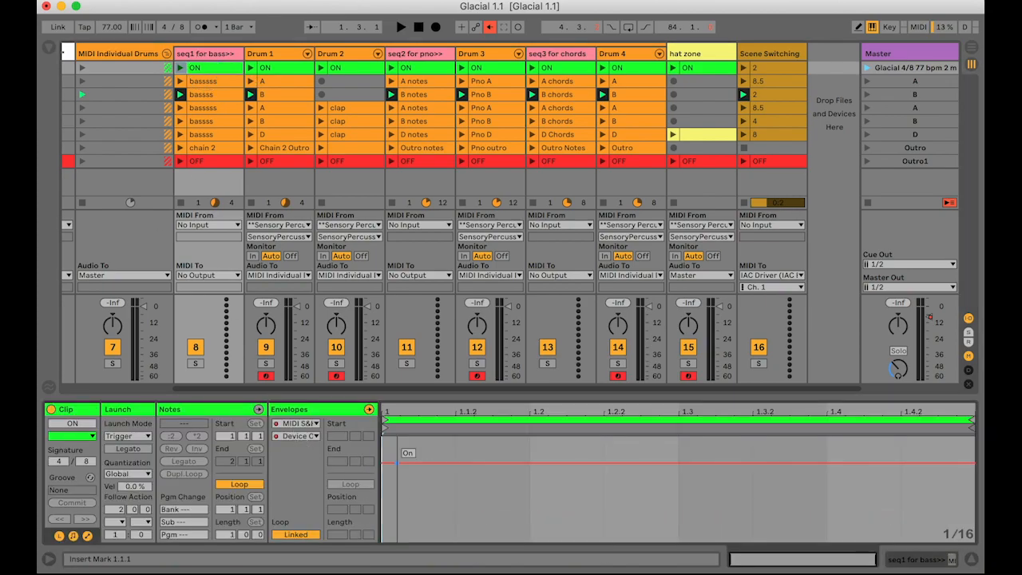
{"action": "left_click", "coordinate": [214, 161]}
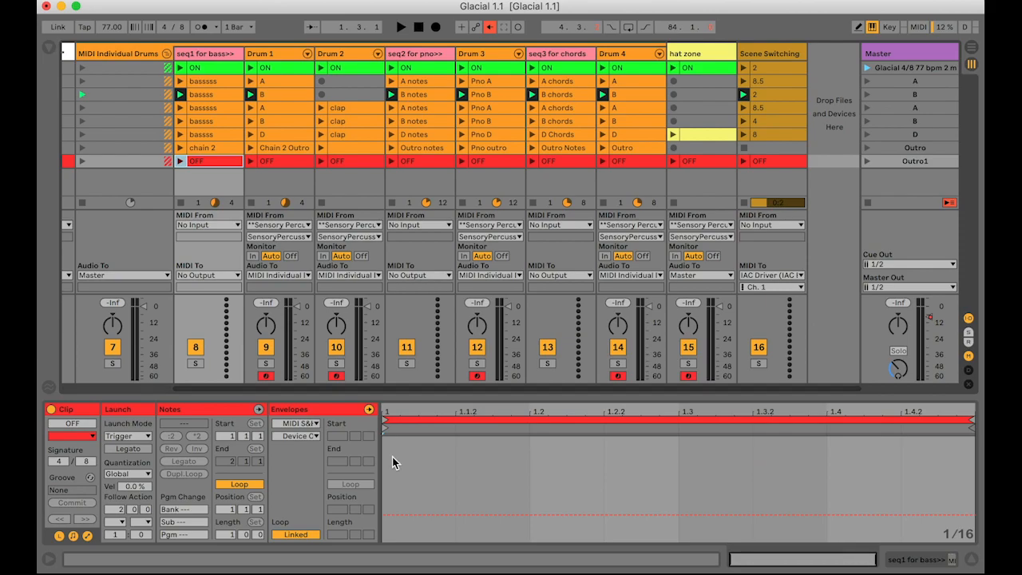
Set the Drum 2 Parse rack's Device On envelope to On in Drum 2's ON clip and to Off in its OFF clip
{"action": "left_click", "coordinate": [351, 53]}
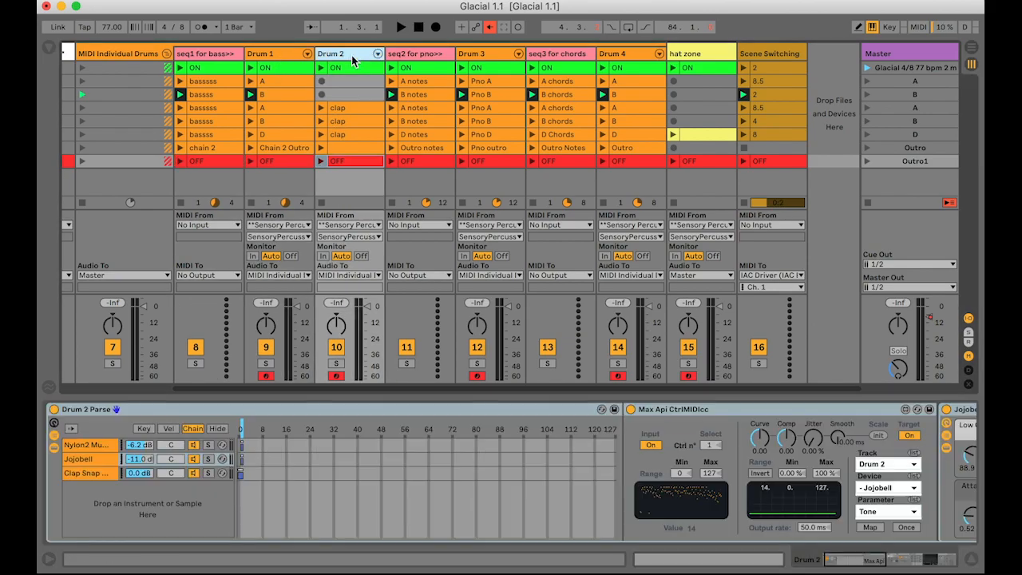
{"action": "left_click", "coordinate": [338, 68]}
{"action": "left_click", "coordinate": [350, 161]}
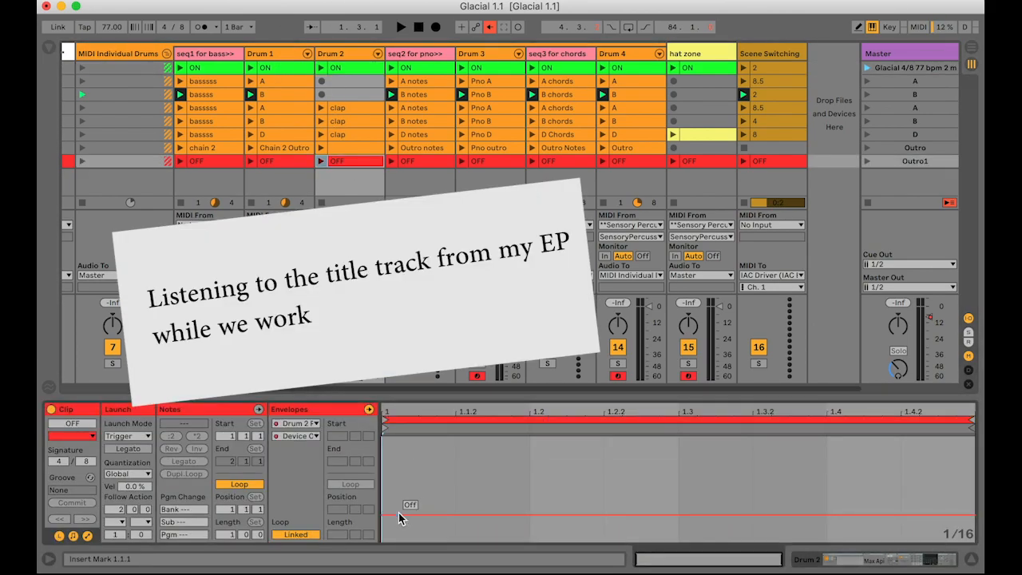
Set the Device On envelope to On in seq2 for pno>>'s ON clip and to Off in its OFF clip
{"action": "left_click", "coordinate": [415, 53]}
{"action": "left_click", "coordinate": [415, 68]}
{"action": "left_click", "coordinate": [295, 433]}
{"action": "left_click", "coordinate": [406, 514]}
{"action": "left_click", "coordinate": [415, 161]}
Group Drum 3's devices into an instrument rack, with its Device On envelope On in the ON clip and Off in the OFF clip
{"action": "left_click", "coordinate": [478, 55]}
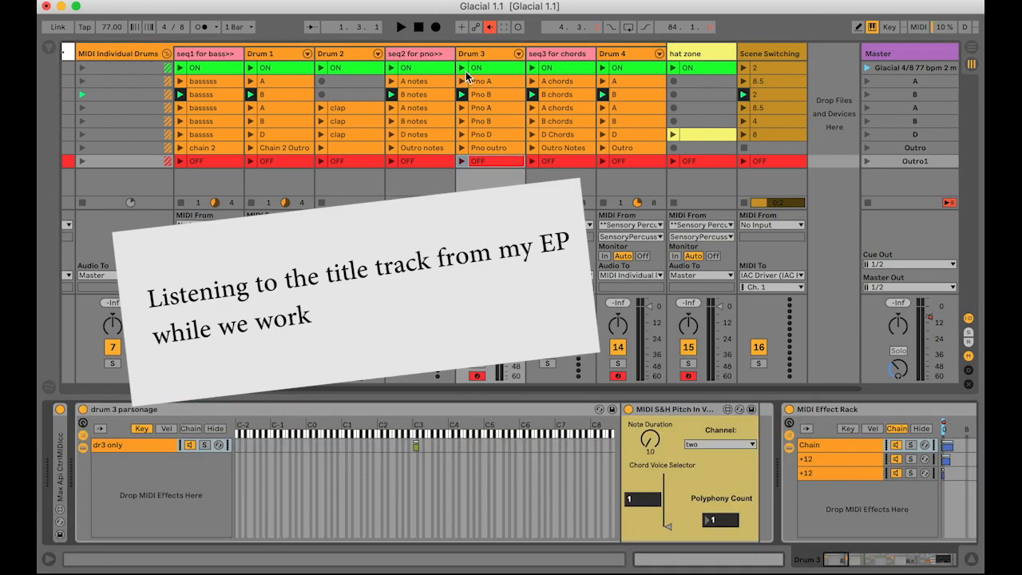
{"action": "scroll", "coordinate": [281, 417], "scroll_direction": "right", "scroll_amount": 8}
{"action": "scroll", "coordinate": [281, 417], "scroll_direction": "right", "scroll_amount": 15}
{"action": "left_click", "coordinate": [365, 411], "text": "shift"}
{"action": "scroll", "coordinate": [844, 414], "scroll_direction": "left", "scroll_amount": 20}
{"action": "scroll", "coordinate": [843, 415], "scroll_direction": "right", "scroll_amount": 15}
{"action": "scroll", "coordinate": [59, 414], "scroll_direction": "left", "scroll_amount": 15}
{"action": "left_click", "coordinate": [482, 69]}
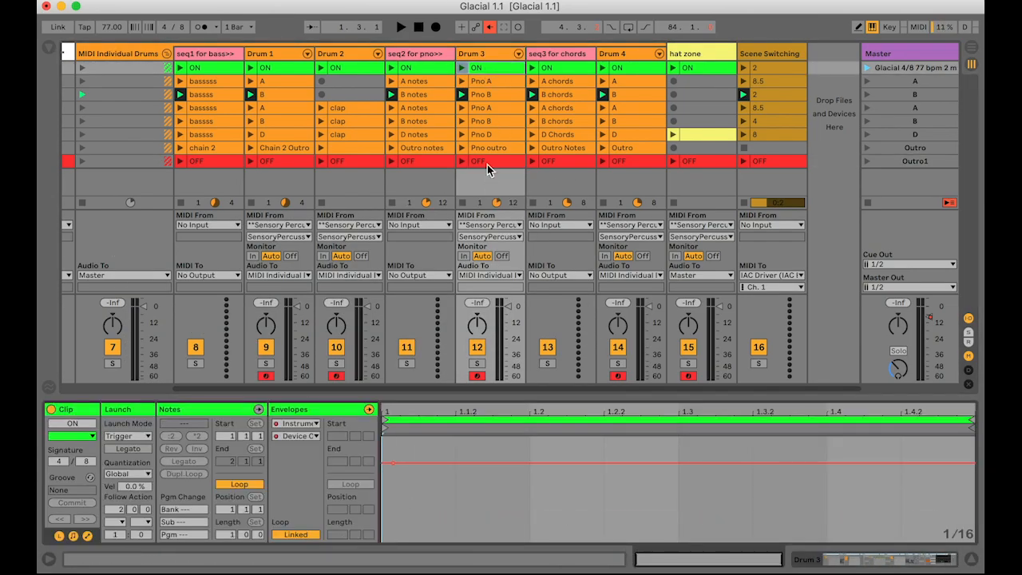
{"action": "left_click", "coordinate": [488, 163]}
Set the Device On envelope to On in seq3 for chords' ON clip and to Off in its OFF clip
{"action": "left_click", "coordinate": [563, 55]}
{"action": "left_click", "coordinate": [561, 68]}
{"action": "left_click", "coordinate": [328, 444]}
{"action": "left_click", "coordinate": [574, 160]}
Group Drum 4's devices into an instrument rack, with its Device On envelope On in the ON clip and Off in the OFF clip
{"action": "left_click", "coordinate": [633, 54]}
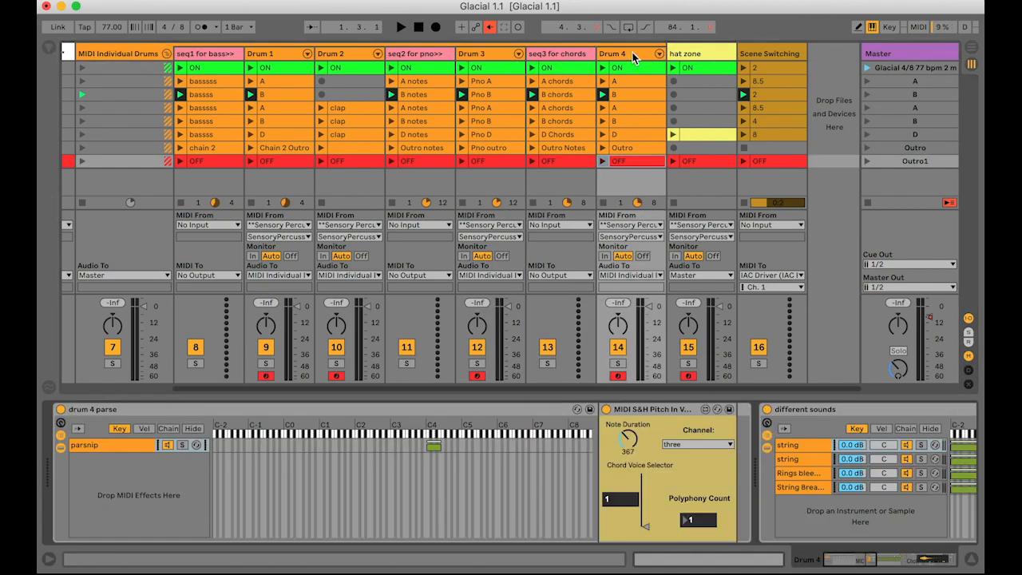
{"action": "left_click", "coordinate": [364, 410]}
{"action": "scroll", "coordinate": [363, 410], "scroll_direction": "right", "scroll_amount": 15}
{"action": "scroll", "coordinate": [364, 412], "scroll_direction": "left", "scroll_amount": 15}
{"action": "left_click", "coordinate": [631, 68]}
{"action": "left_click", "coordinate": [415, 452]}
{"action": "left_click", "coordinate": [631, 160]}
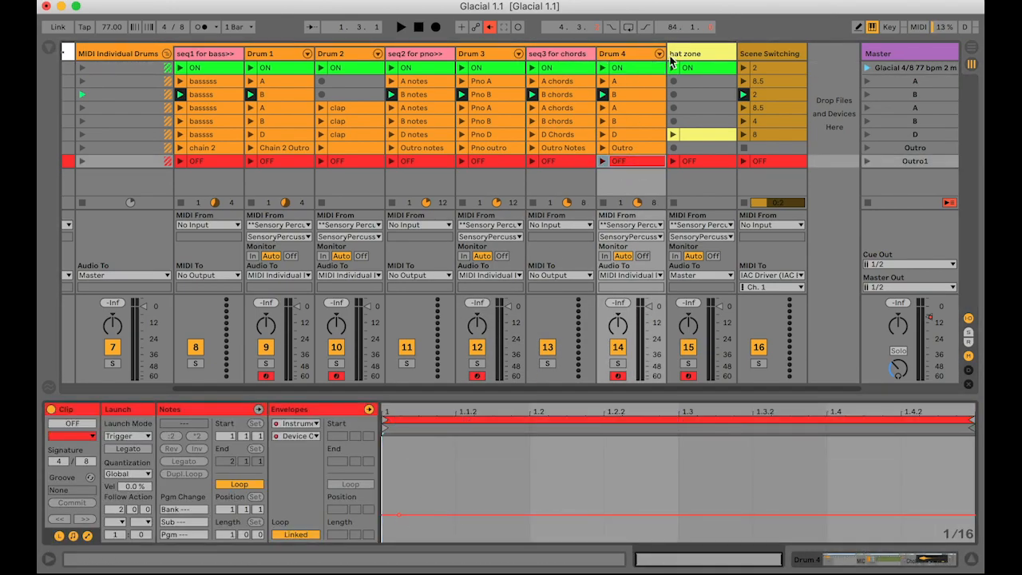
Group the hat zone track's devices into one rack and set its Device On envelope in the track's ON and OFF clips
{"action": "left_click", "coordinate": [691, 55]}
{"action": "left_click", "coordinate": [283, 411]}
{"action": "scroll", "coordinate": [283, 411], "scroll_direction": "right", "scroll_amount": 5}
{"action": "scroll", "coordinate": [283, 414], "scroll_direction": "right", "scroll_amount": 10}
{"action": "scroll", "coordinate": [282, 414], "scroll_direction": "left", "scroll_amount": 15}
{"action": "left_click", "coordinate": [687, 68]}
{"action": "left_click", "coordinate": [709, 162]}
Launch the Glacial 4/8 77 bpm scene and the Outro1 scene to test switching all tracks on and off
{"action": "left_click", "coordinate": [767, 54]}
{"action": "scroll", "coordinate": [770, 55], "scroll_direction": "left", "scroll_amount": 5}
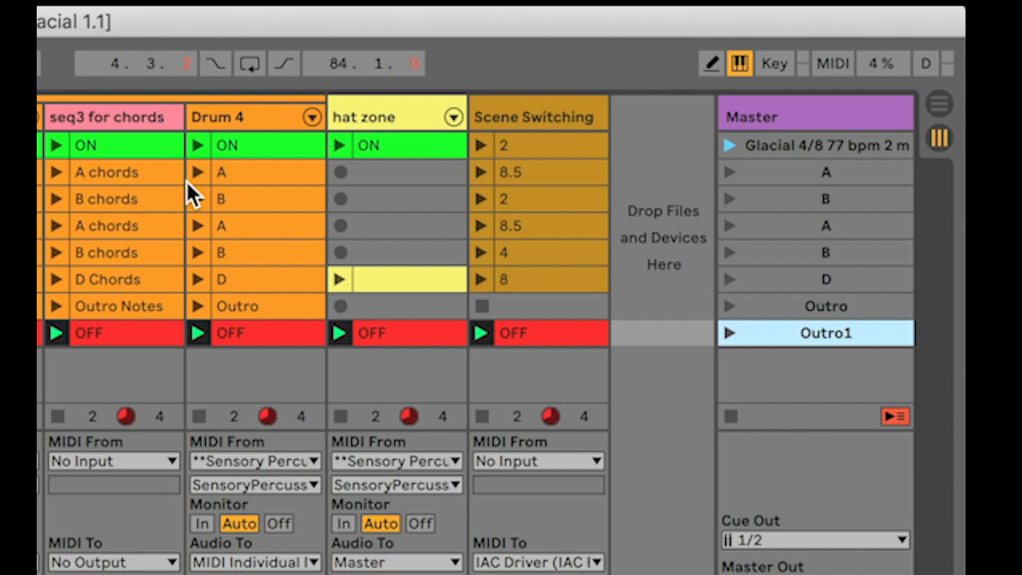
{"action": "left_click", "coordinate": [731, 145]}
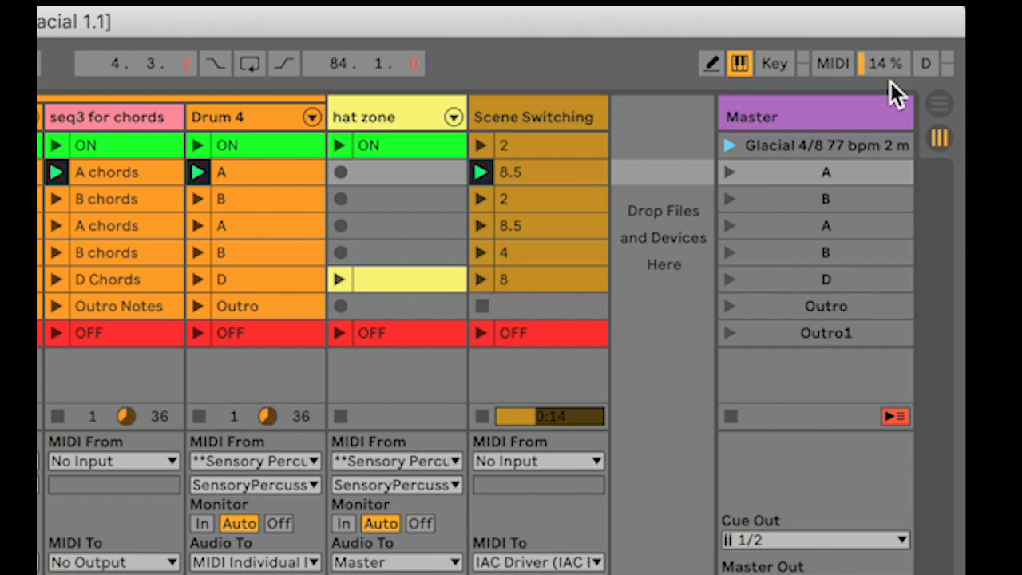
{"action": "left_click", "coordinate": [730, 332]}
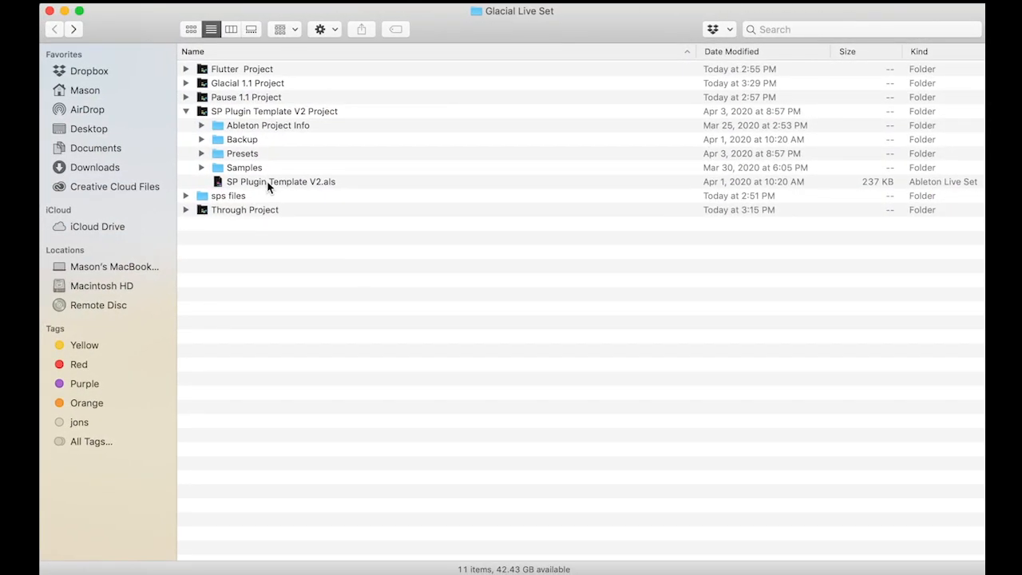
Open SP Plugin Template V2.als from the Glacial Live Set folder in Finder and examine the SCENE SWITCH track's 1 measure clip
{"action": "left_click", "coordinate": [266, 181]}
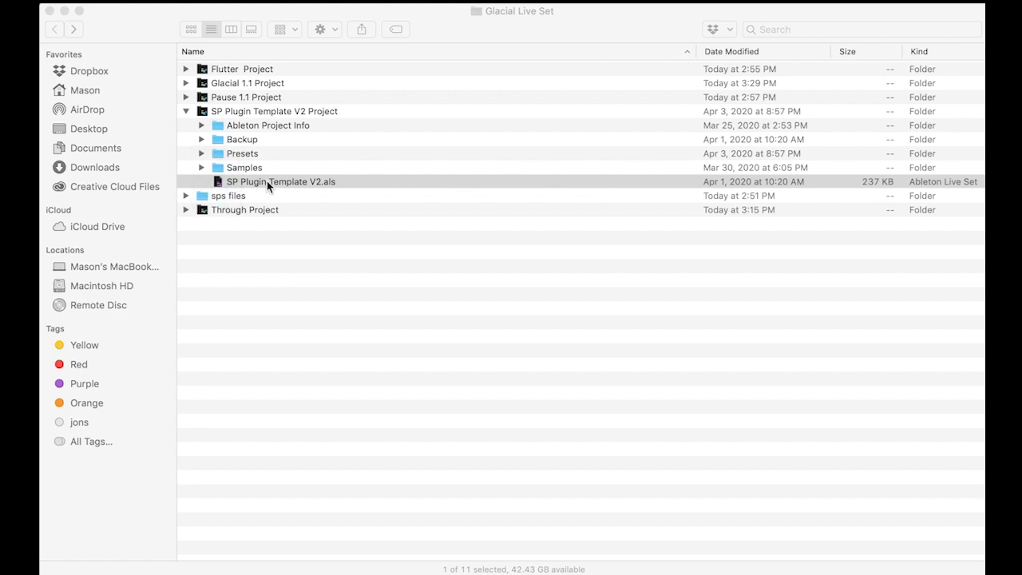
{"action": "double_click", "coordinate": [266, 180]}
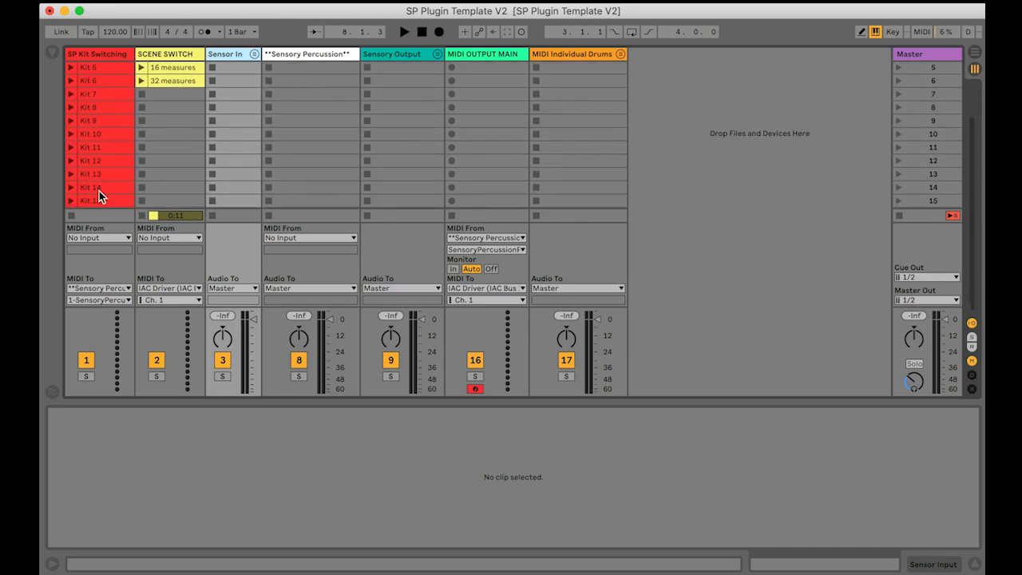
{"action": "scroll", "coordinate": [173, 101], "scroll_direction": "up", "scroll_amount": 3}
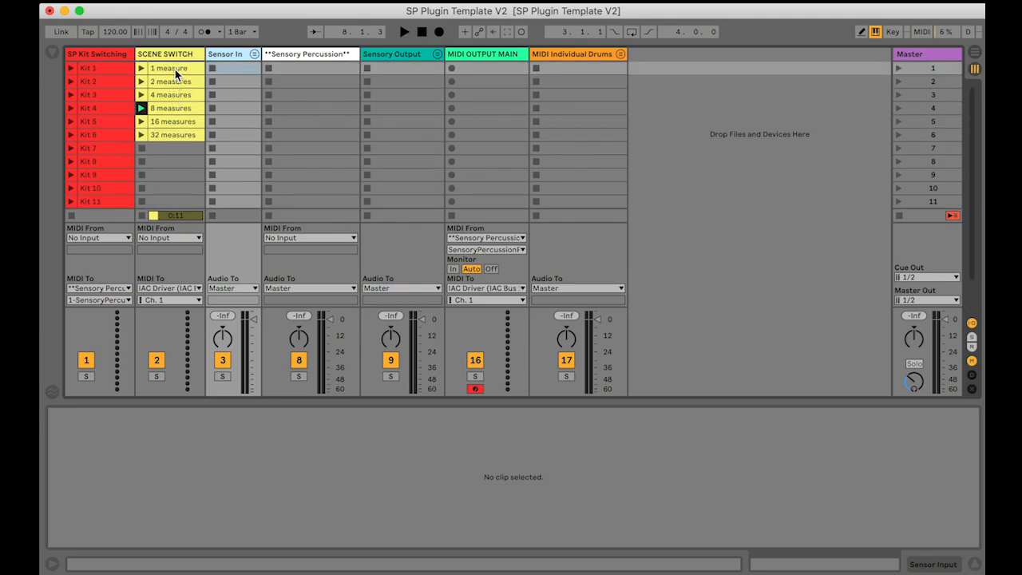
{"action": "left_click", "coordinate": [174, 68]}
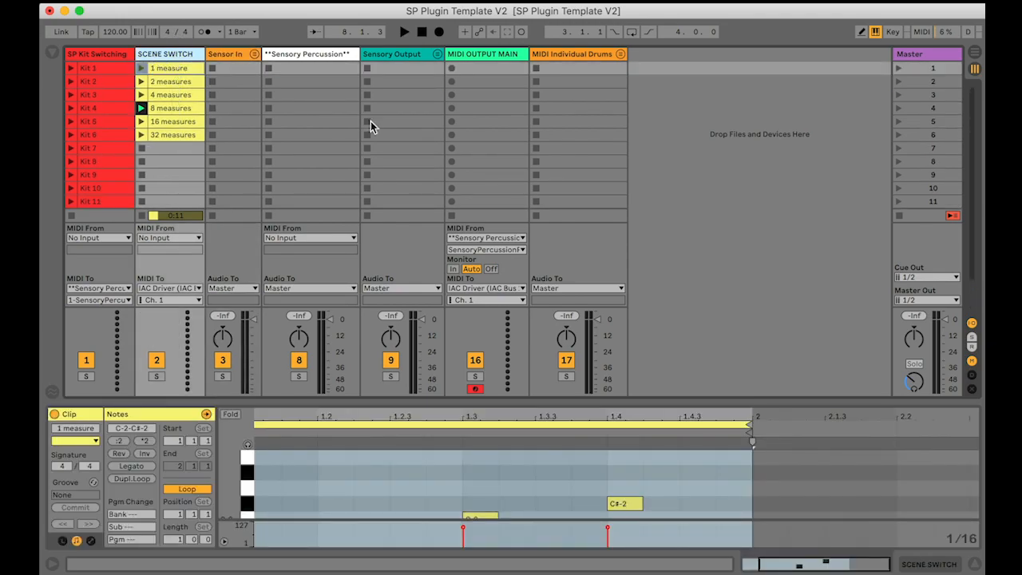
{"action": "left_click", "coordinate": [921, 32]}
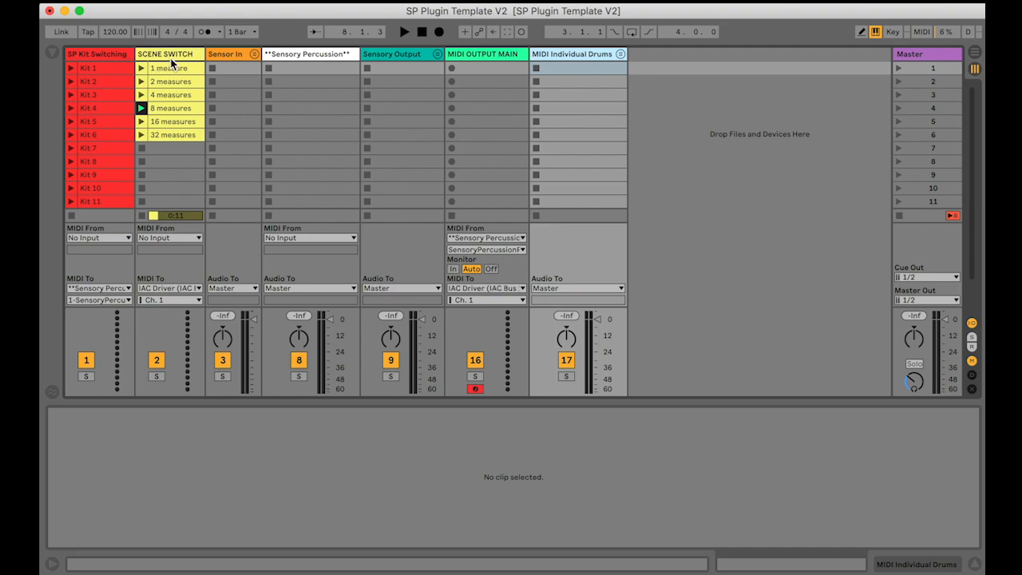
Delete all the template's tracks except SP Kit Switching
{"action": "left_click_drag", "start_coordinate": [171, 64], "coordinate": [92, 58]}
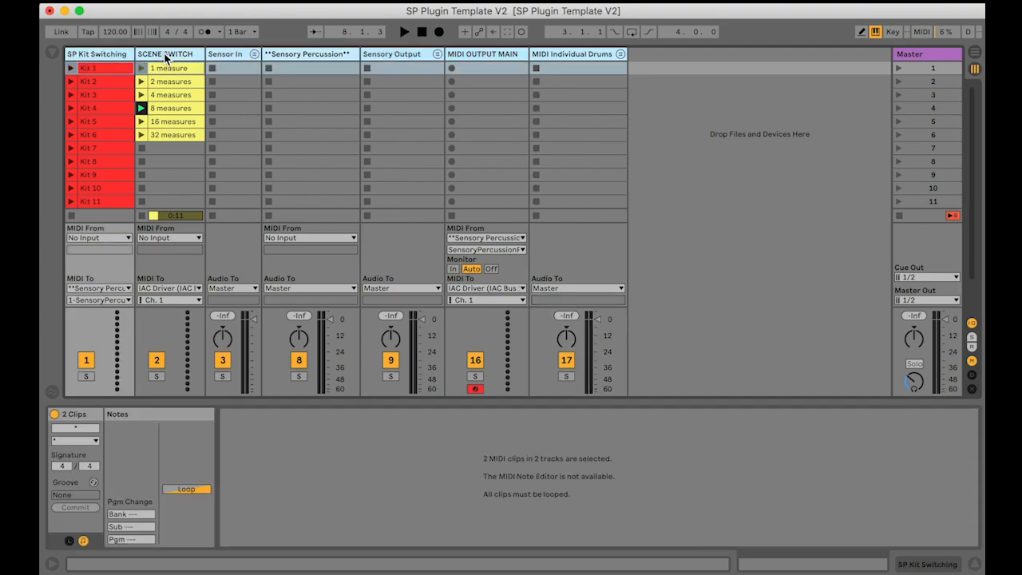
{"action": "left_click", "coordinate": [165, 54]}
{"action": "left_click", "coordinate": [577, 55]}
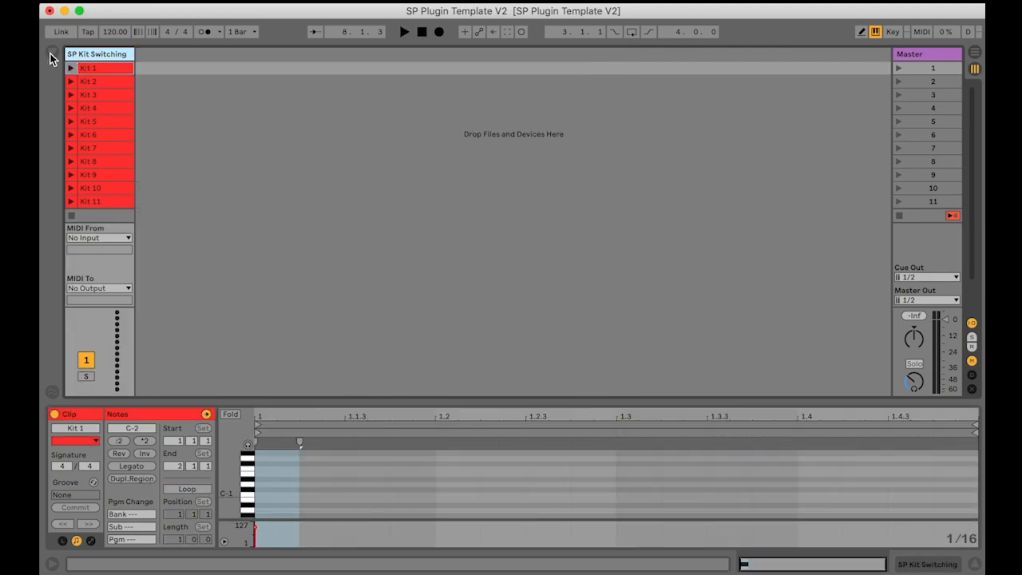
Show the browser and expand Glacial 1.1.als inside the Desktop's Glacial Live Set folder to list its tracks
{"action": "left_click", "coordinate": [51, 52]}
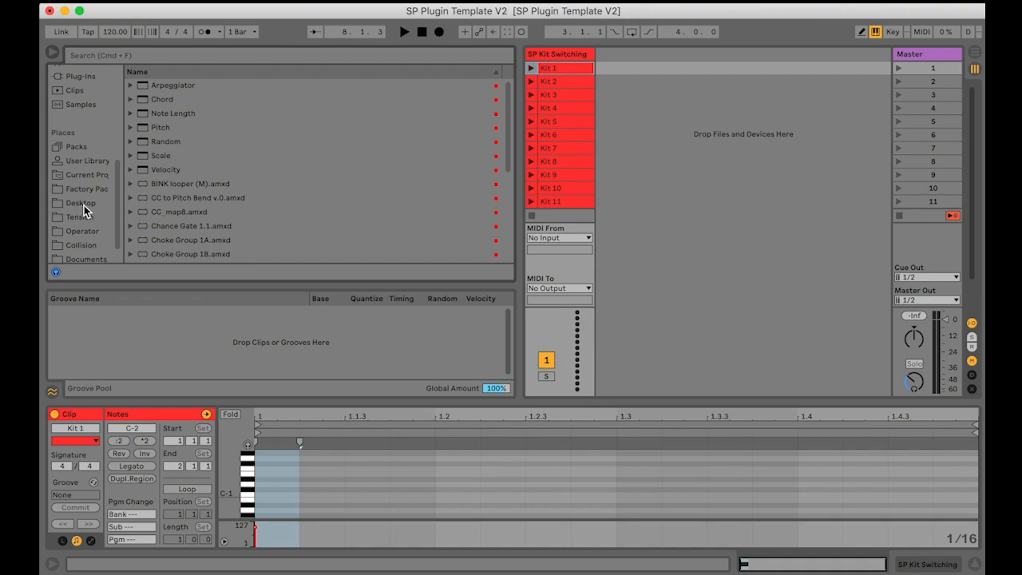
{"action": "left_click", "coordinate": [83, 205]}
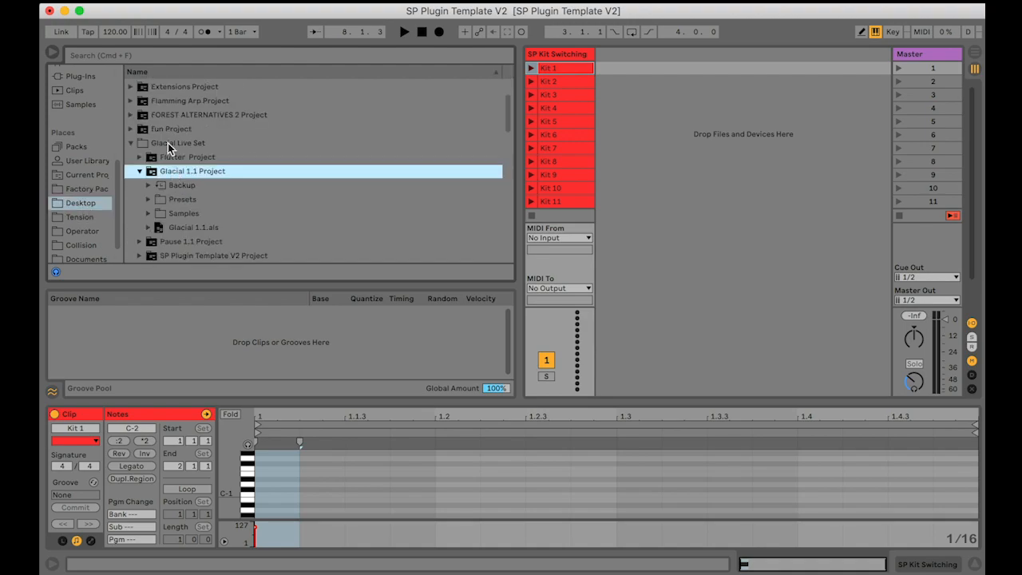
{"action": "left_click", "coordinate": [148, 229]}
{"action": "scroll", "coordinate": [159, 215], "scroll_direction": "down", "scroll_amount": 4}
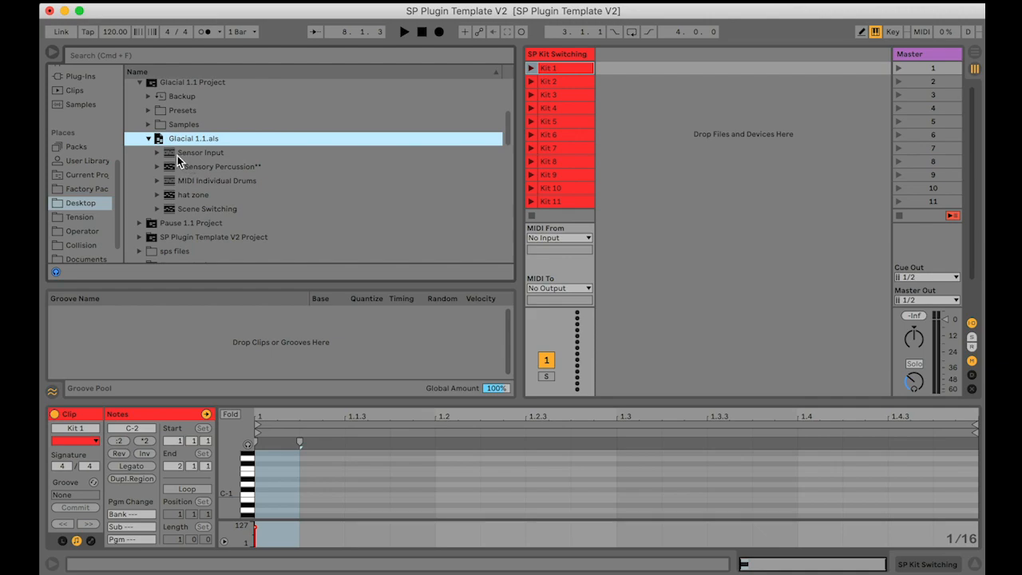
Import all tracks of Glacial 1.1.als, from Sensor Input through Scene Switching, into the set next to SP Kit Switching
{"action": "left_click", "coordinate": [183, 152]}
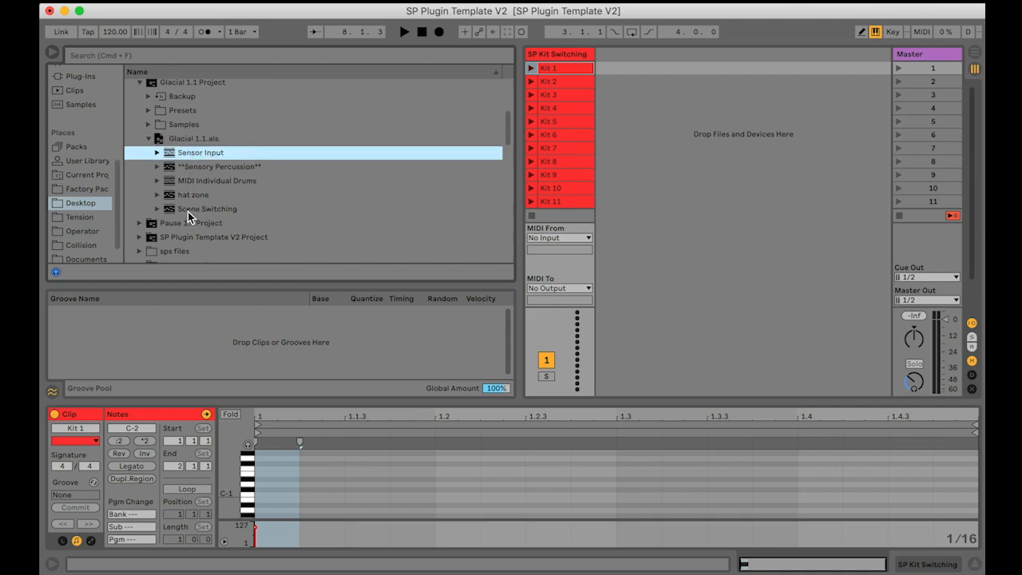
{"action": "left_click", "coordinate": [188, 209]}
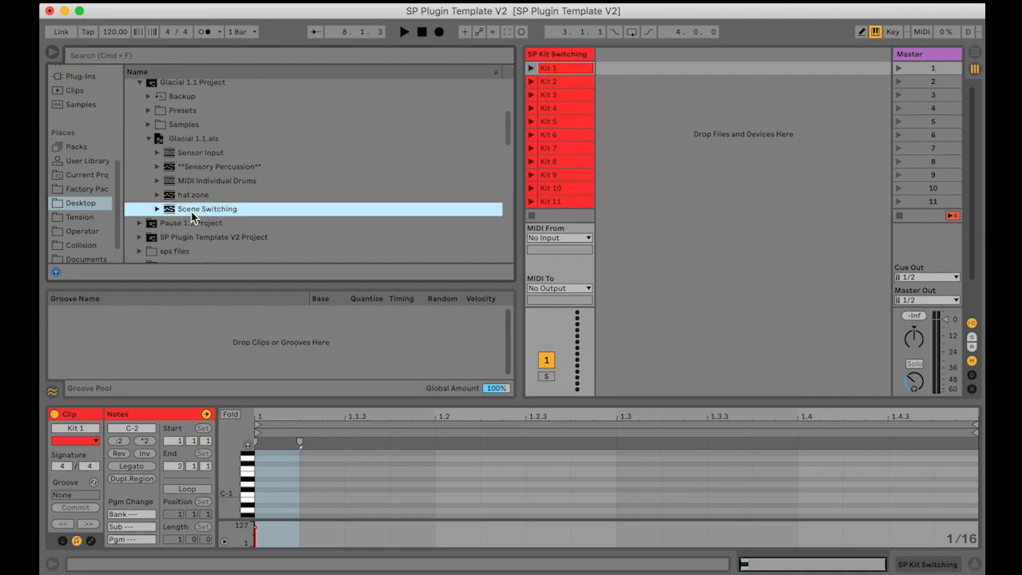
{"action": "left_click", "coordinate": [188, 151], "text": "shift"}
{"action": "left_click_drag", "start_coordinate": [188, 151], "coordinate": [603, 83]}
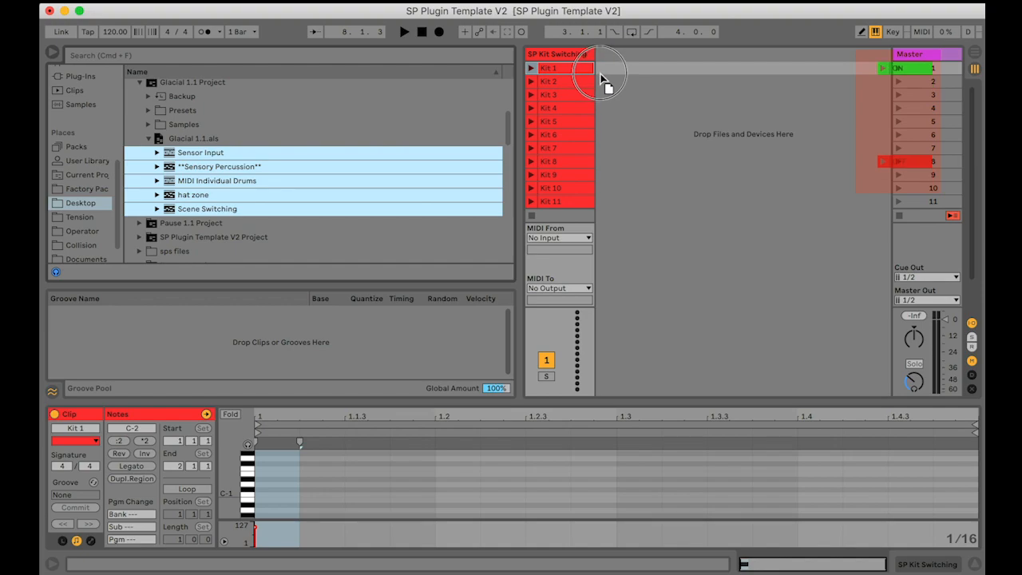
{"action": "left_click_drag", "start_coordinate": [603, 84], "coordinate": [600, 74]}
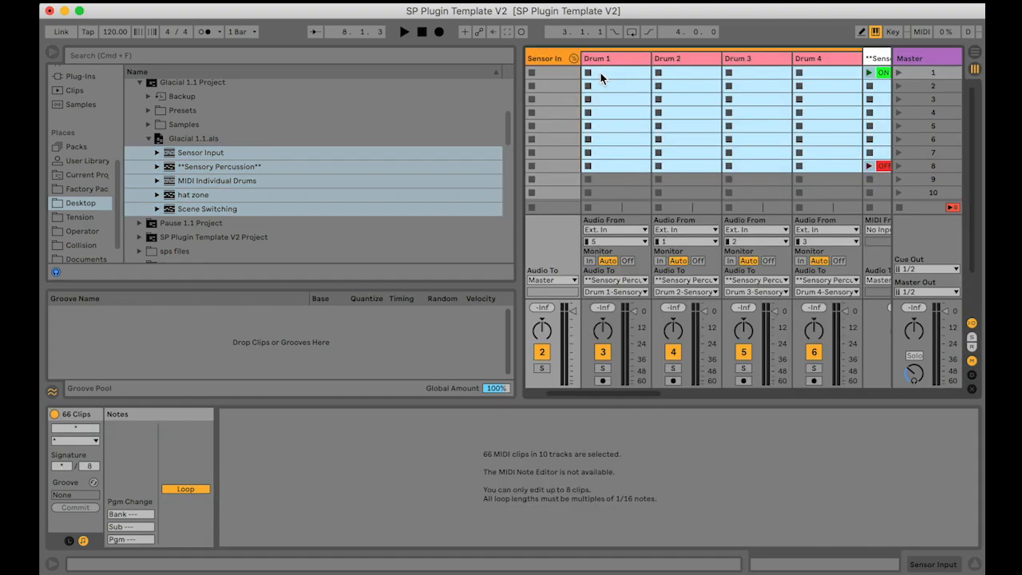
Delete the SP Kit Switching track from the set
{"action": "scroll", "coordinate": [575, 81], "scroll_direction": "left", "scroll_amount": 2}
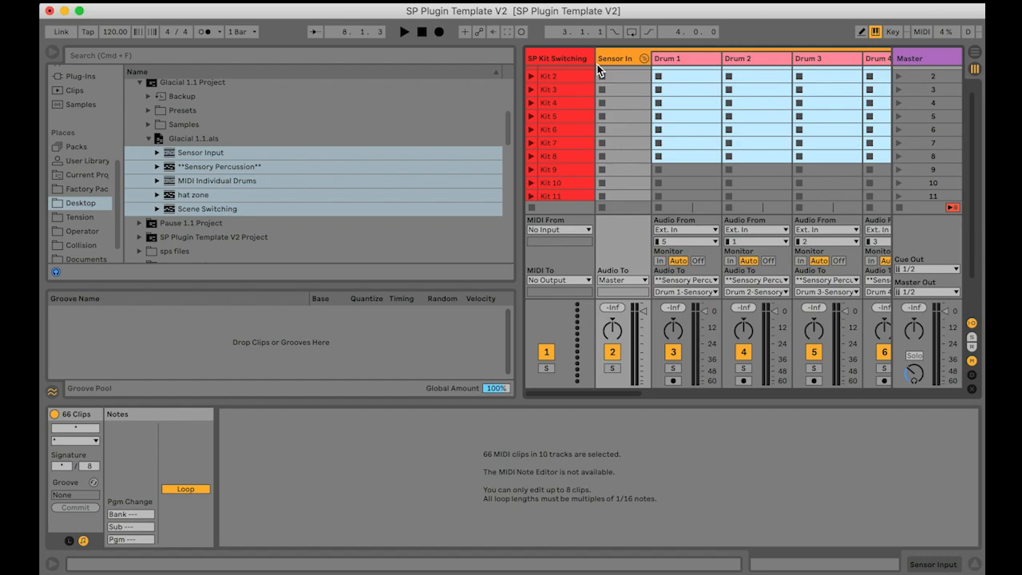
{"action": "left_click", "coordinate": [561, 58]}
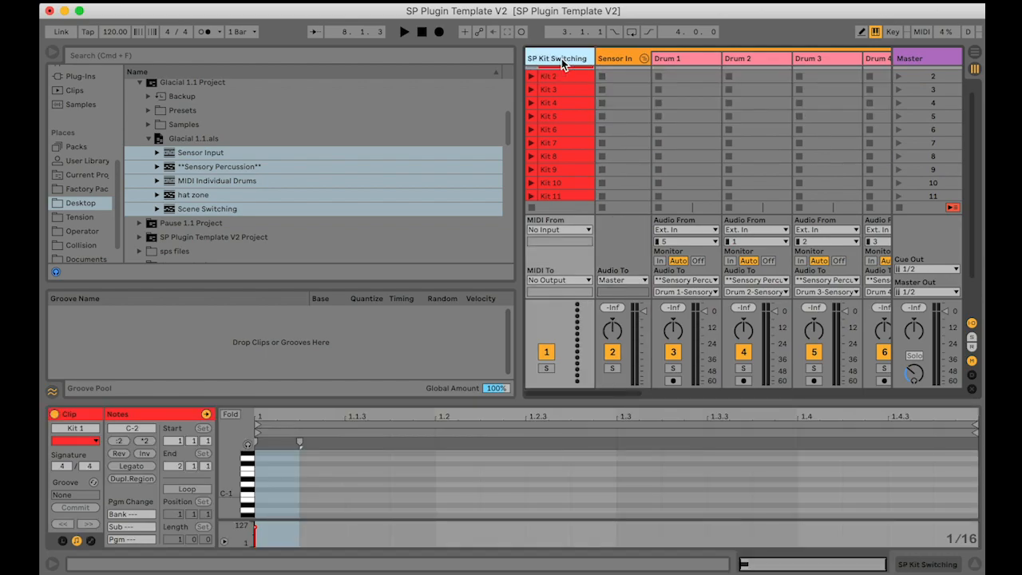
{"action": "key", "text": "Delete"}
Arm the Drum 1, Drum 2, Drum 3 and Drum 4 audio tracks in the Sensor Input group
{"action": "scroll", "coordinate": [565, 73], "scroll_direction": "up", "scroll_amount": 1}
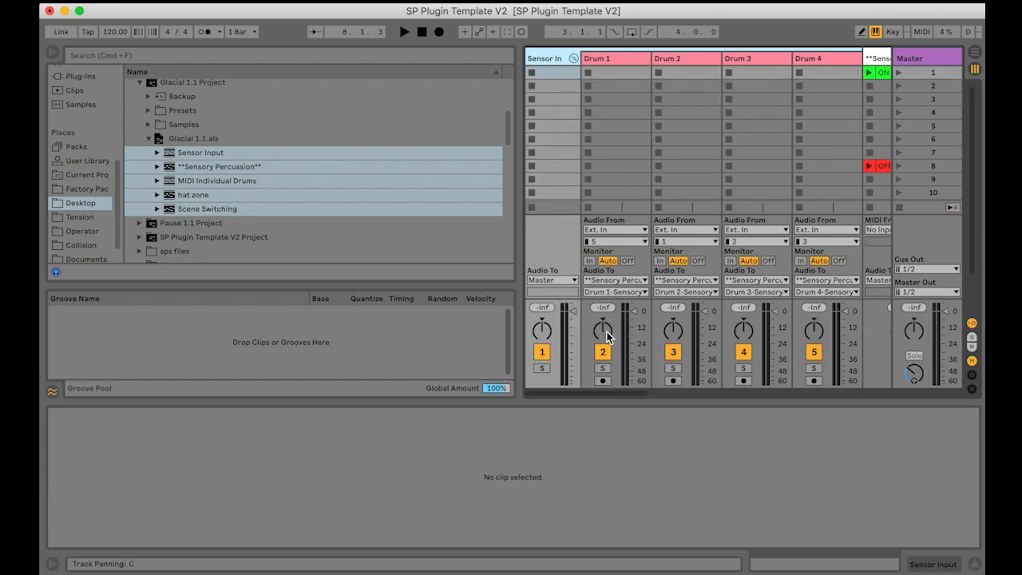
{"action": "left_click", "coordinate": [603, 380]}
{"action": "left_click", "coordinate": [673, 380]}
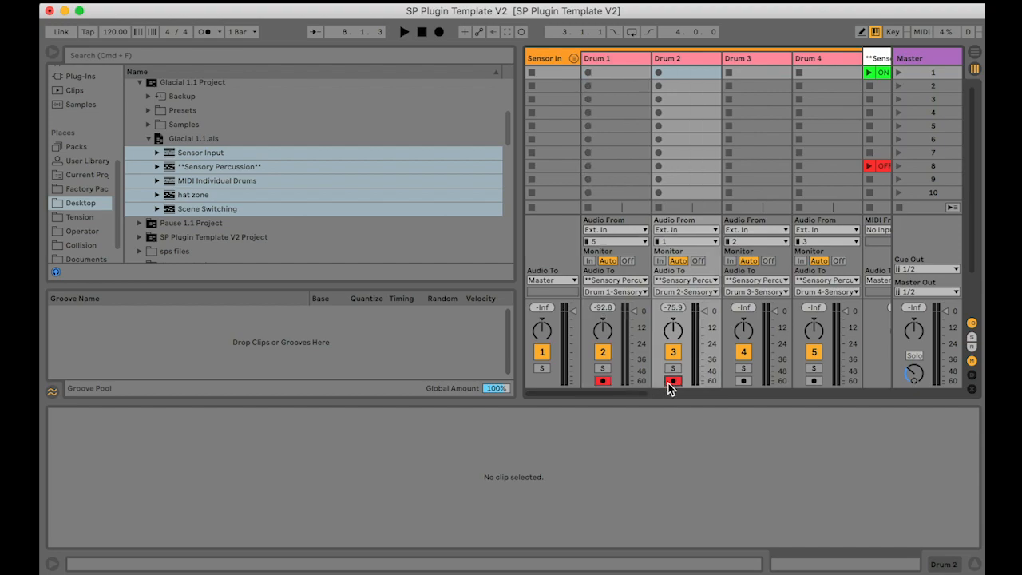
{"action": "left_click", "coordinate": [743, 380]}
{"action": "left_click", "coordinate": [813, 380]}
Arm the Drum 1 to Drum 4 MIDI tracks in the MIDI Individual Drums group and the hat zone track
{"action": "scroll", "coordinate": [812, 377], "scroll_direction": "right", "scroll_amount": 5}
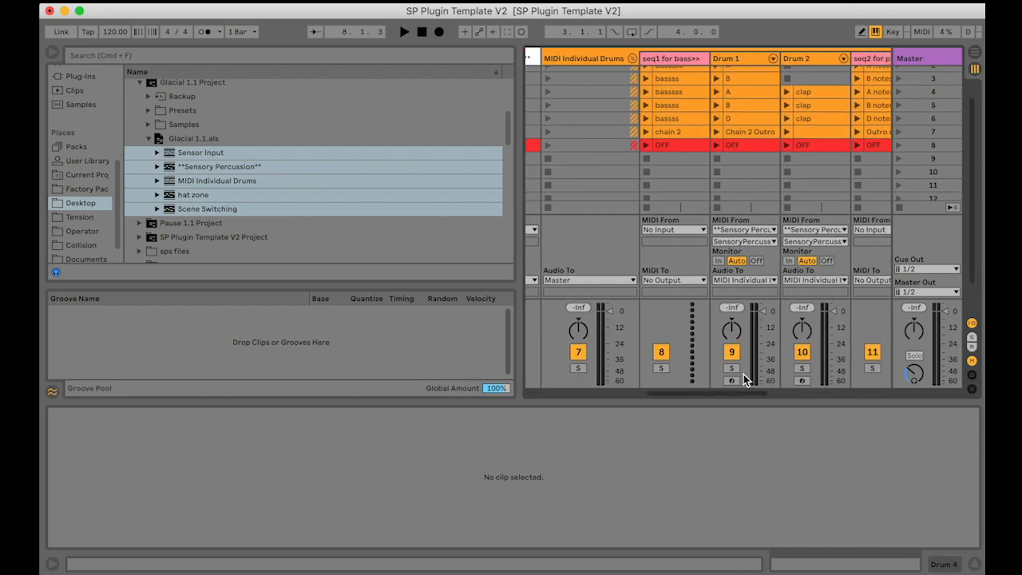
{"action": "left_click", "coordinate": [743, 380]}
{"action": "left_click", "coordinate": [805, 381]}
{"action": "scroll", "coordinate": [805, 381], "scroll_direction": "right", "scroll_amount": 4}
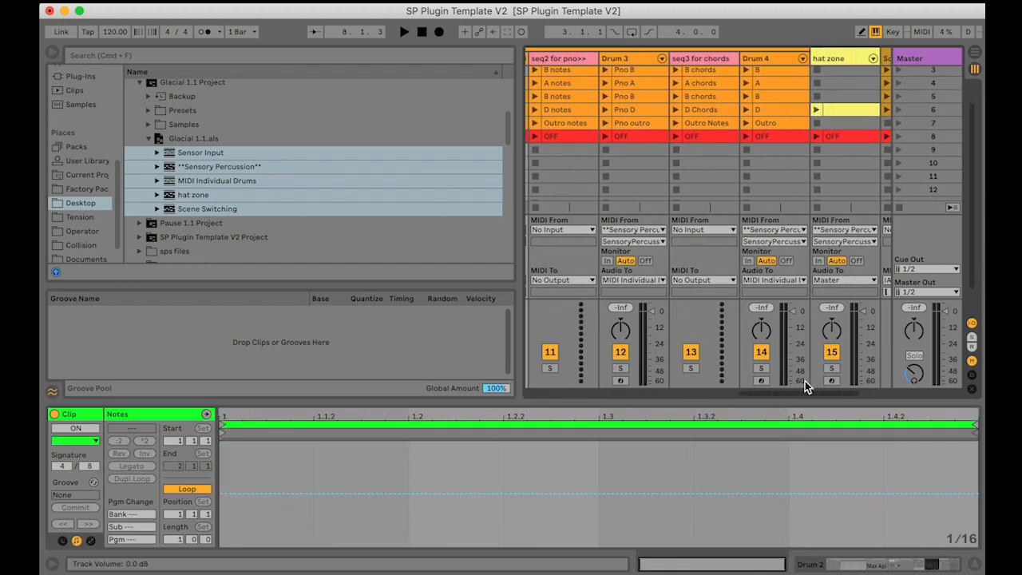
{"action": "scroll", "coordinate": [805, 381], "scroll_direction": "left", "scroll_amount": 2}
{"action": "left_click", "coordinate": [770, 379]}
{"action": "scroll", "coordinate": [769, 378], "scroll_direction": "right", "scroll_amount": 1}
{"action": "scroll", "coordinate": [769, 378], "scroll_direction": "right", "scroll_amount": 2}
{"action": "left_click", "coordinate": [761, 380]}
{"action": "scroll", "coordinate": [762, 381], "scroll_direction": "right", "scroll_amount": 1}
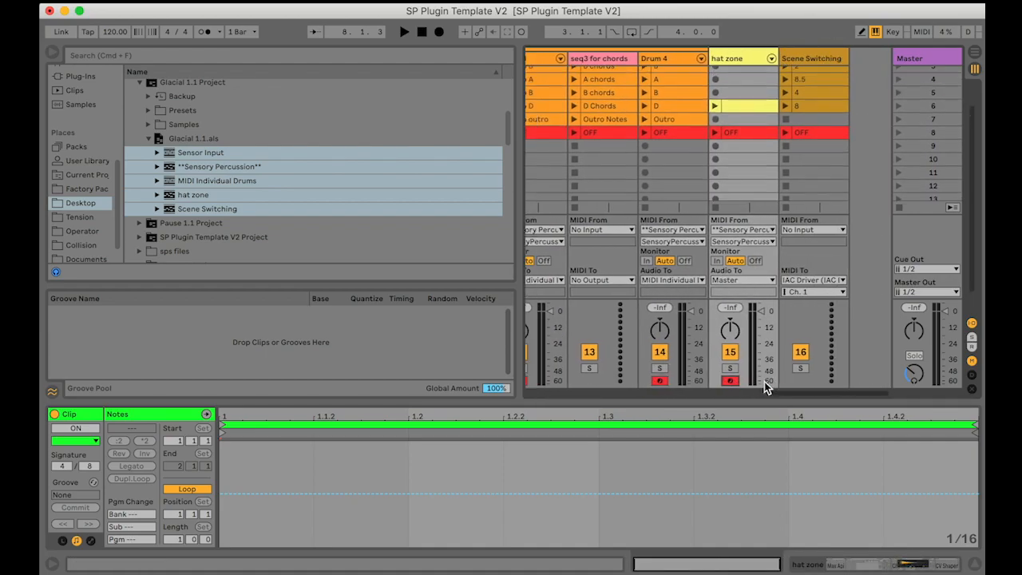
Check the armed tracks across the set and rename the first scene as GLACIAL
{"action": "scroll", "coordinate": [764, 386], "scroll_direction": "left", "scroll_amount": 10}
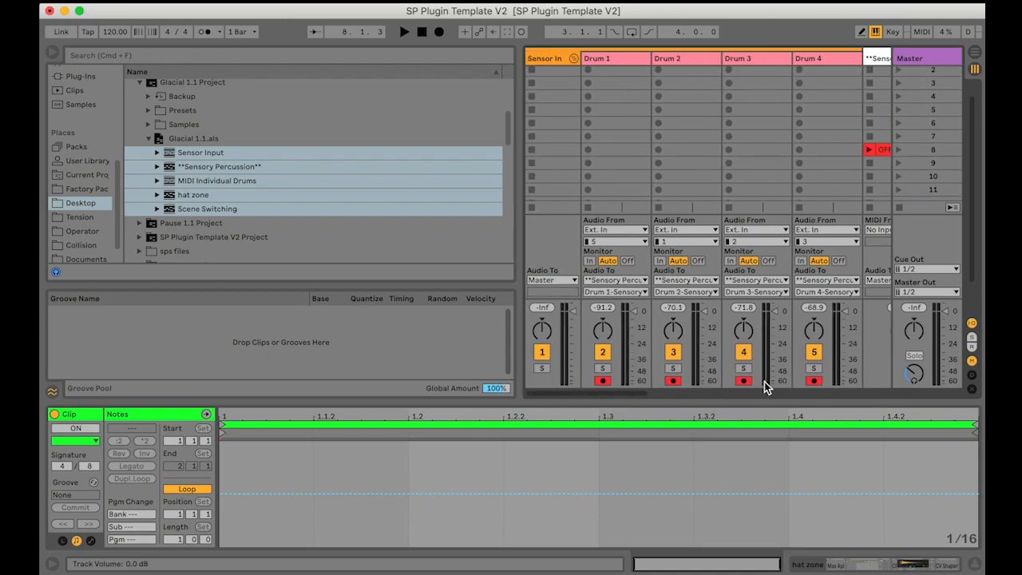
{"action": "scroll", "coordinate": [764, 387], "scroll_direction": "right", "scroll_amount": 10}
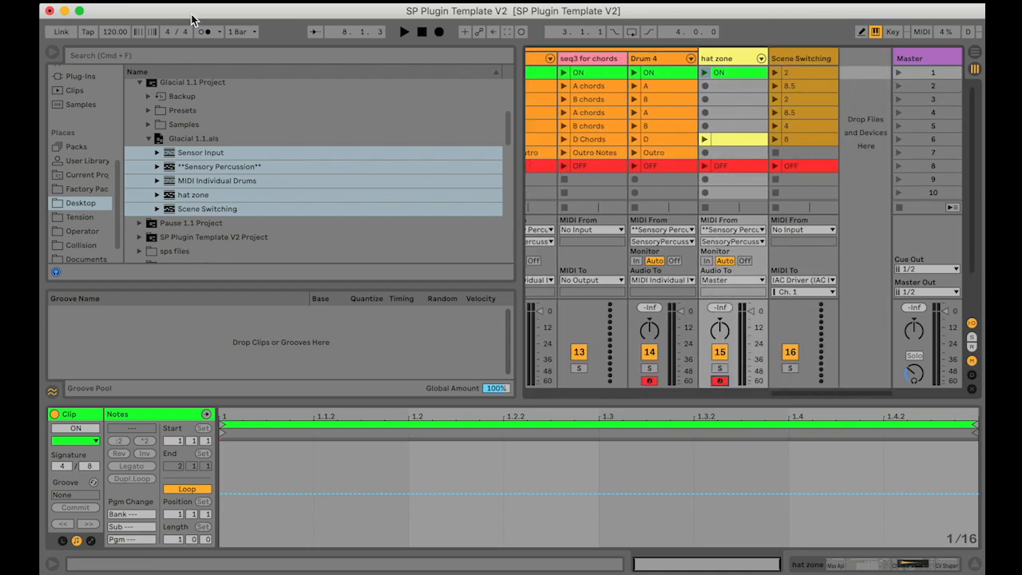
{"action": "scroll", "coordinate": [838, 104], "scroll_direction": "left", "scroll_amount": 1}
{"action": "left_click", "coordinate": [930, 73]}
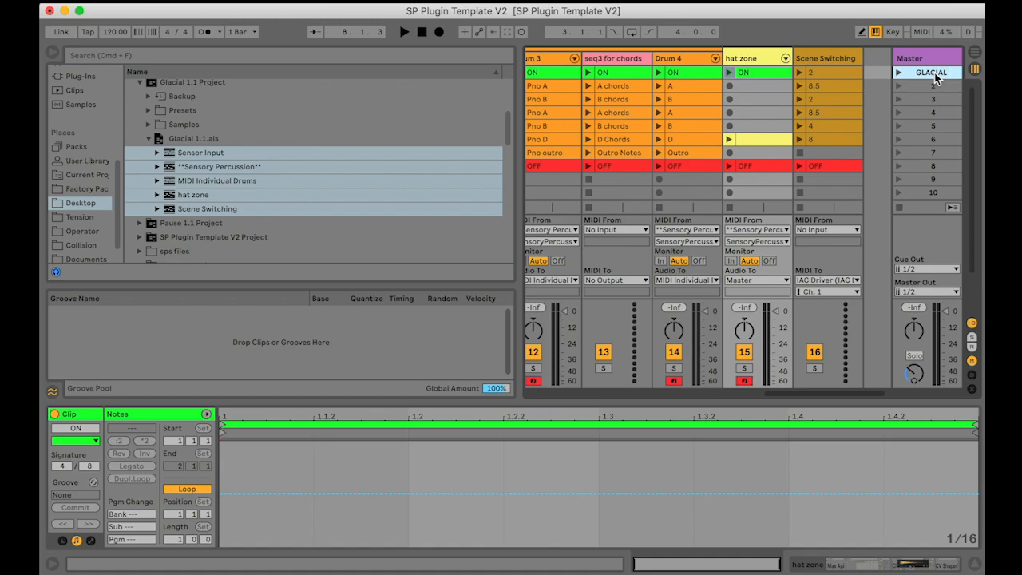
Complete the first scene's name as GLACIAL 4/8 77BPM and color the scene yellow
{"action": "type", "text": "4/8 77BPM"}
{"action": "key", "text": "Return"}
{"action": "right_click", "coordinate": [924, 75]}
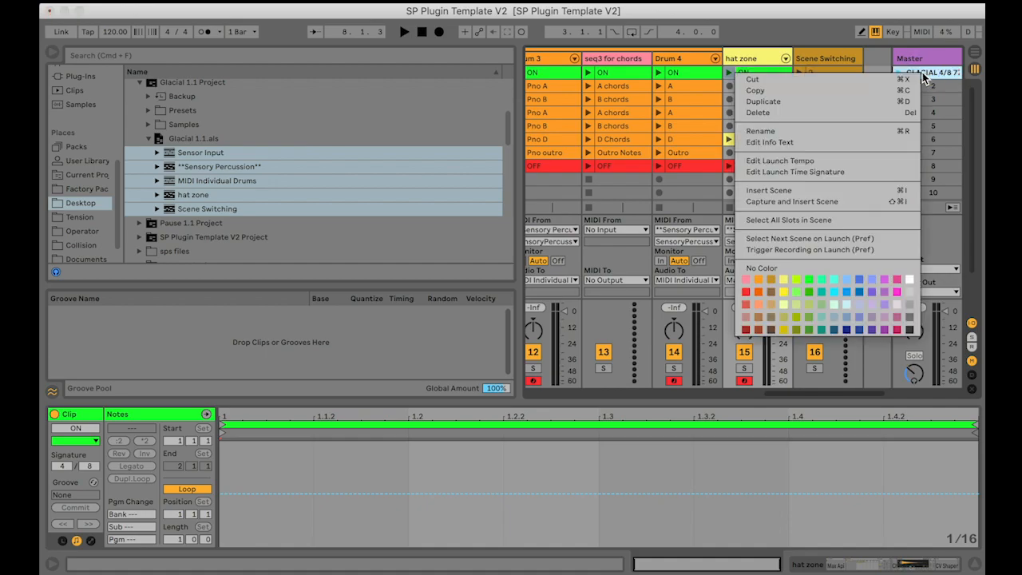
{"action": "left_click", "coordinate": [784, 279]}
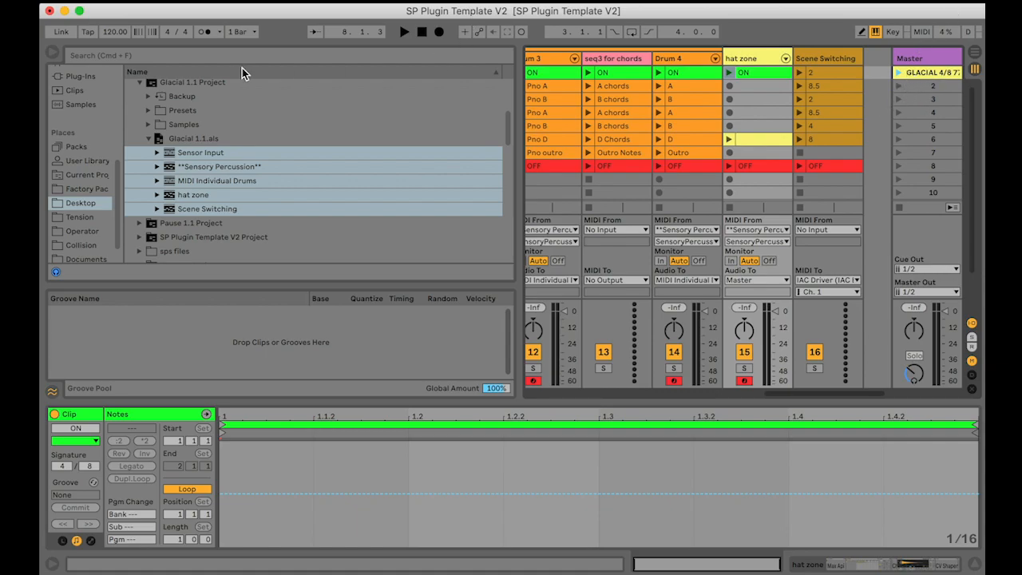
Enable the metronome and launch the GLACIAL scene to test its tempo and time signature
{"action": "left_click", "coordinate": [210, 31]}
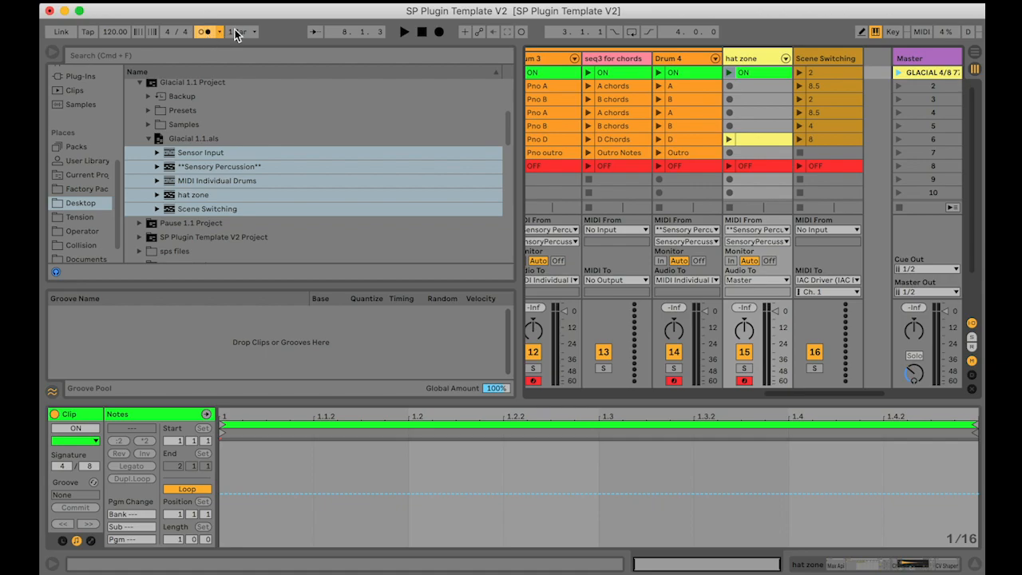
{"action": "left_click", "coordinate": [899, 74]}
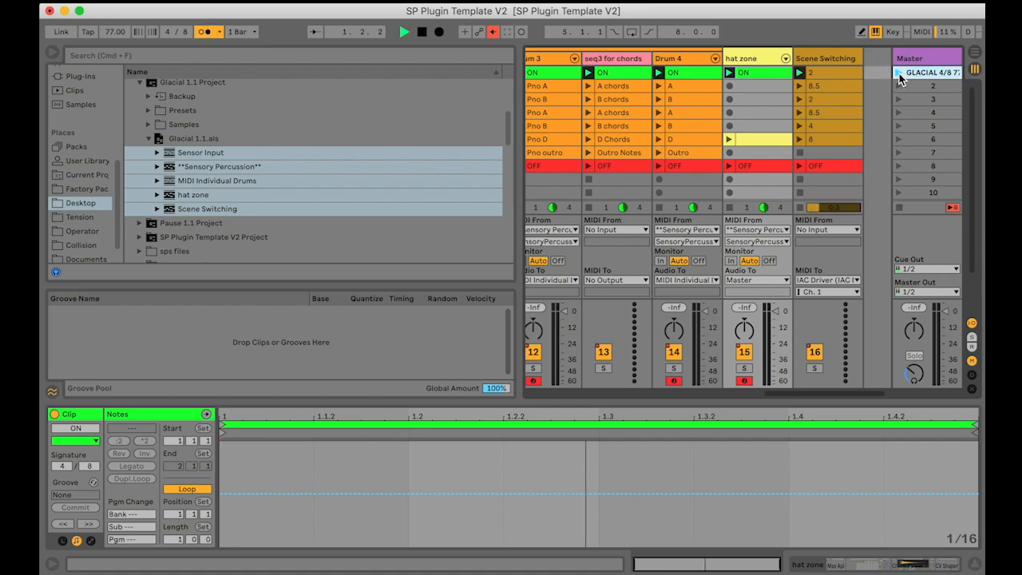
{"action": "key", "text": "super+alt+b"}
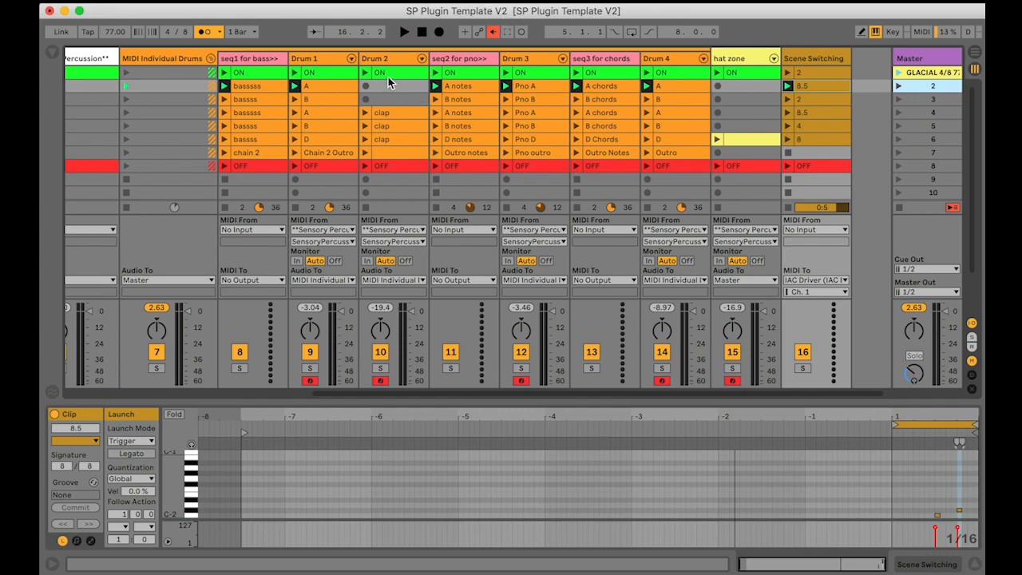
Collapse Glacial 1.1.als in the browser and list the tracks of Pause 1.1.als in the Pause 1.1 Project
{"action": "left_click", "coordinate": [52, 52]}
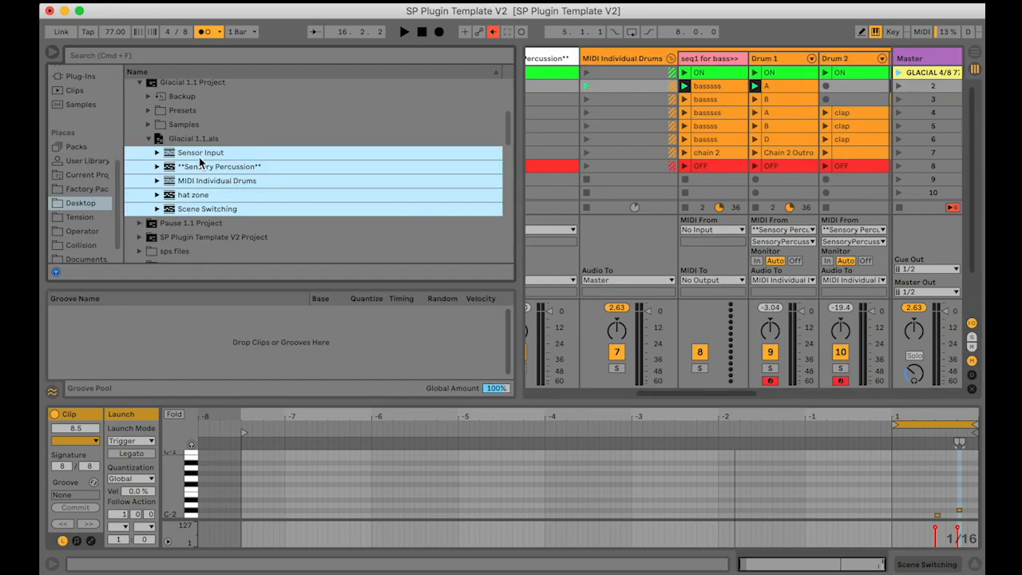
{"action": "left_click", "coordinate": [149, 139]}
{"action": "left_click", "coordinate": [140, 154]}
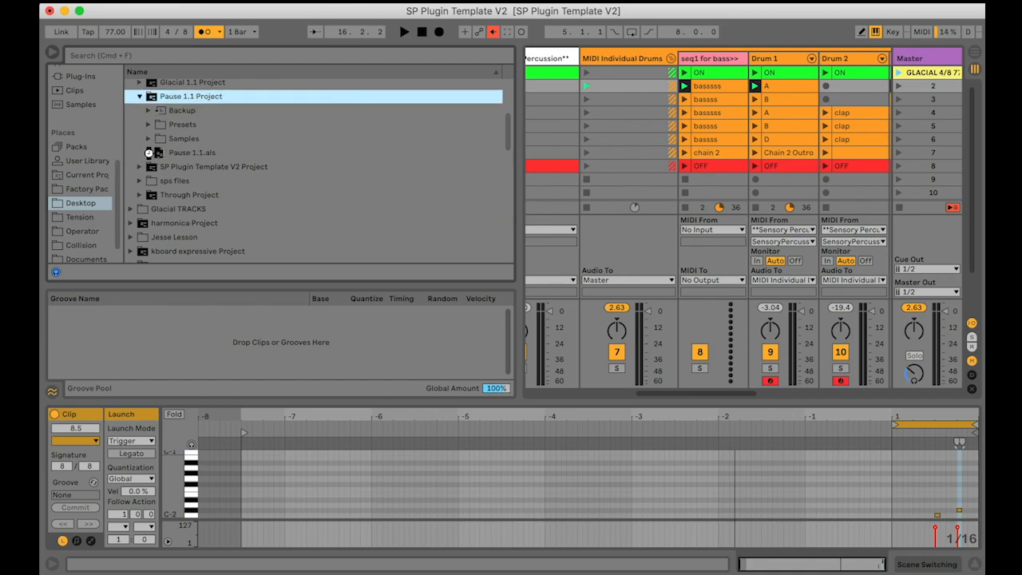
{"action": "left_click", "coordinate": [148, 152]}
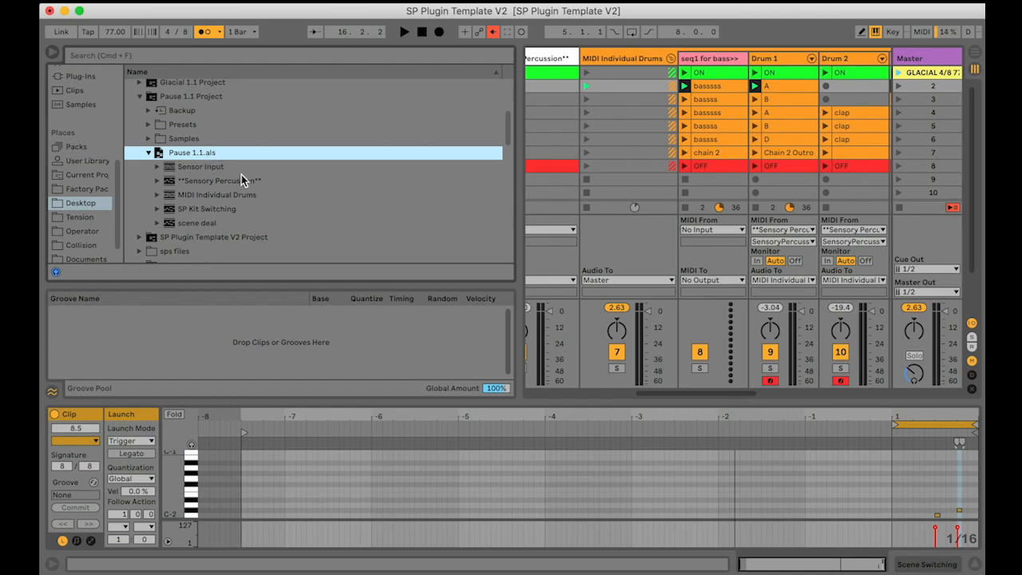
Import all Pause 1.1.als tracks, from Sensor Input through scene deal, into the set after the Scene Switching track
{"action": "left_click", "coordinate": [197, 174]}
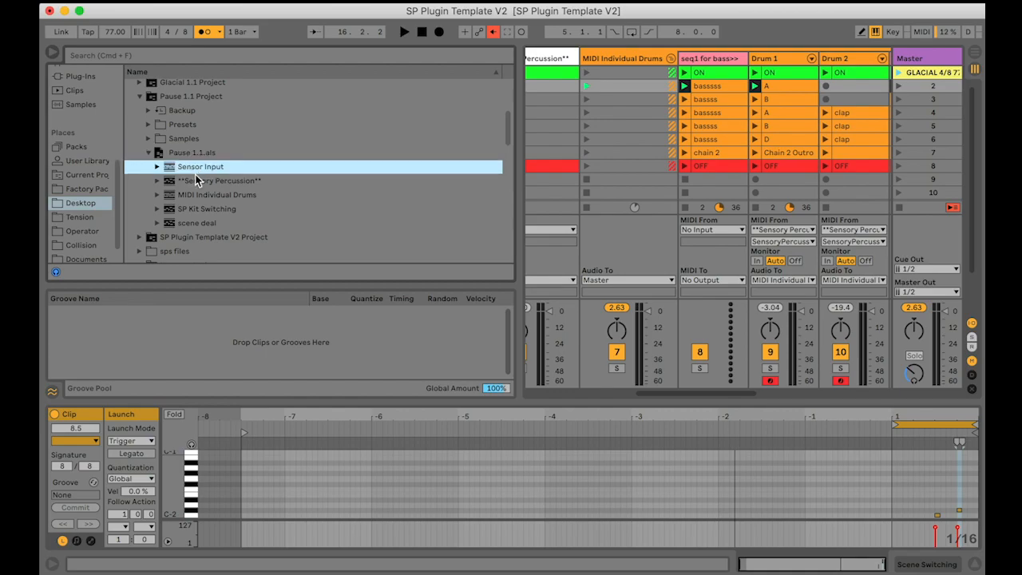
{"action": "left_click", "coordinate": [191, 224], "text": "shift"}
{"action": "left_click_drag", "start_coordinate": [184, 171], "coordinate": [753, 111]}
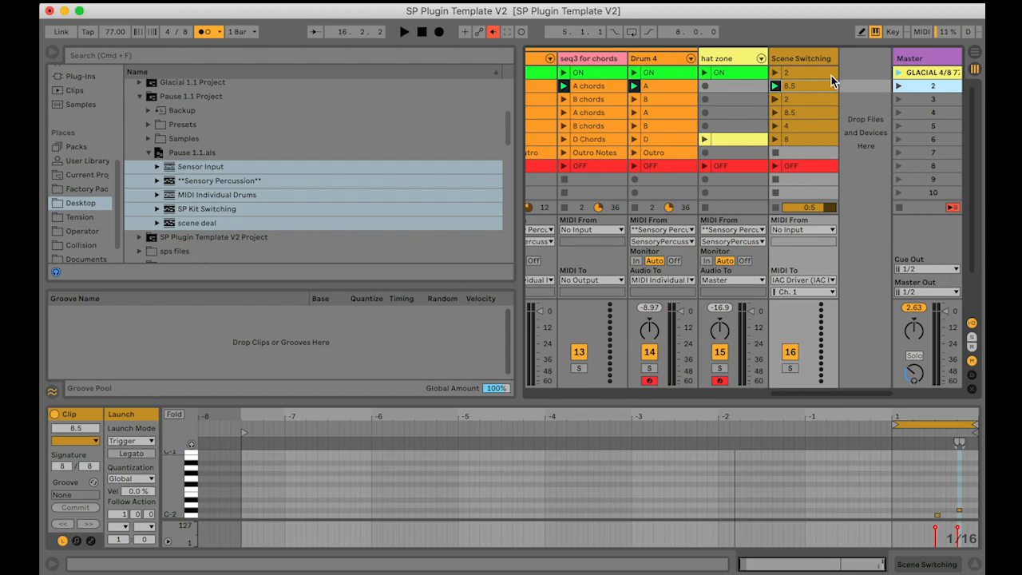
{"action": "left_click_drag", "start_coordinate": [184, 176], "coordinate": [850, 191]}
{"action": "left_click_drag", "start_coordinate": [842, 187], "coordinate": [848, 190]}
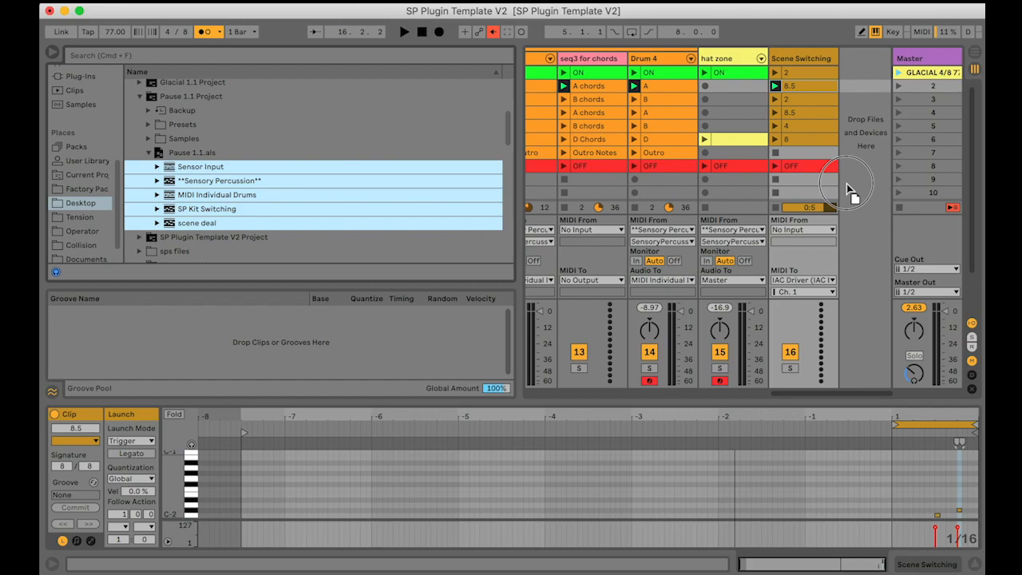
{"action": "left_click_drag", "start_coordinate": [847, 190], "coordinate": [848, 190]}
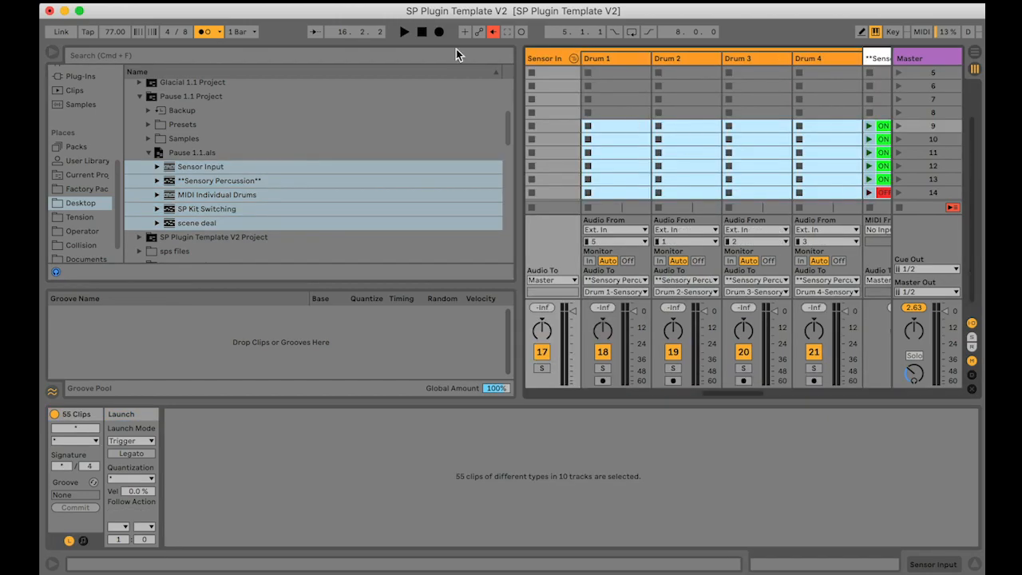
Hide the browser and examine how the imported Pause tracks and scenes are placed relative to the Glacial ones
{"action": "left_click", "coordinate": [53, 50]}
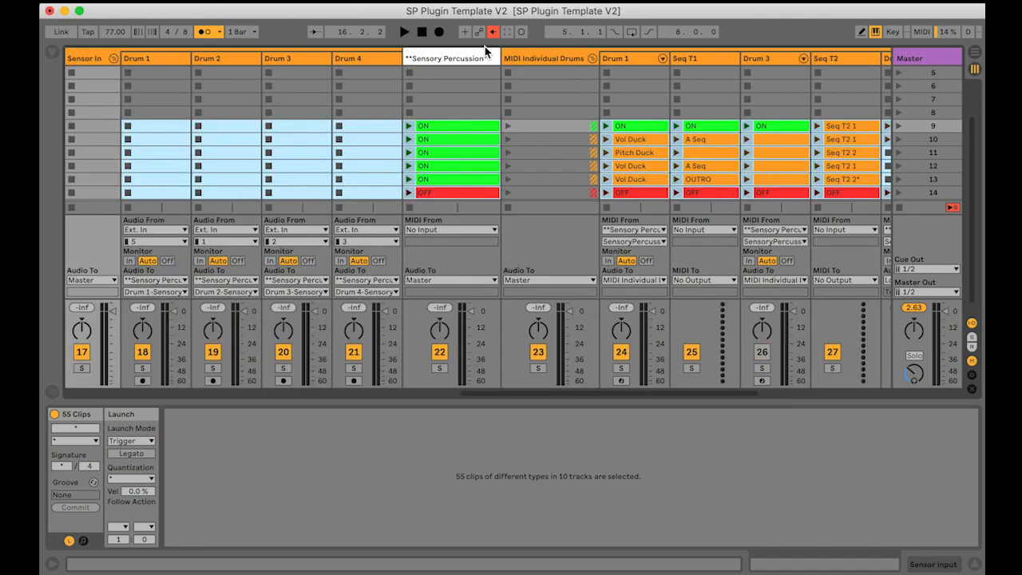
{"action": "scroll", "coordinate": [350, 107], "scroll_direction": "left", "scroll_amount": 3}
{"action": "scroll", "coordinate": [350, 107], "scroll_direction": "left", "scroll_amount": 8}
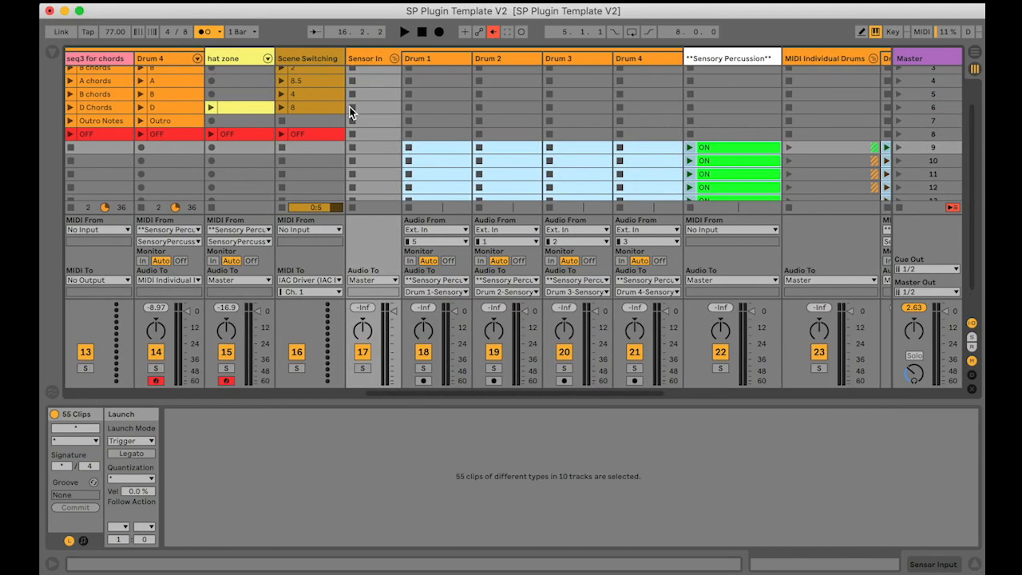
{"action": "scroll", "coordinate": [349, 107], "scroll_direction": "left", "scroll_amount": 10}
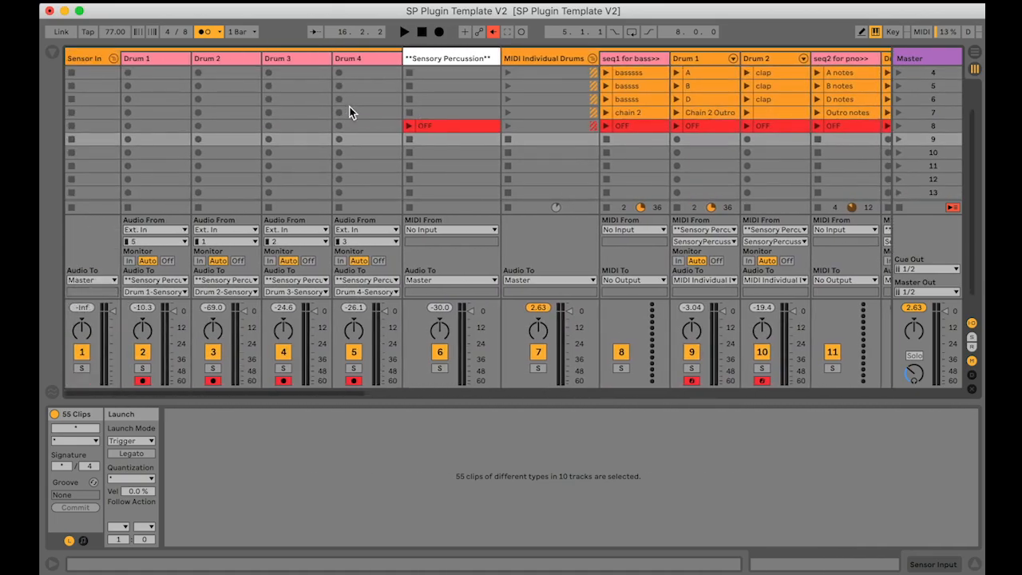
{"action": "scroll", "coordinate": [350, 107], "scroll_direction": "right", "scroll_amount": 3}
{"action": "scroll", "coordinate": [349, 107], "scroll_direction": "left", "scroll_amount": 3}
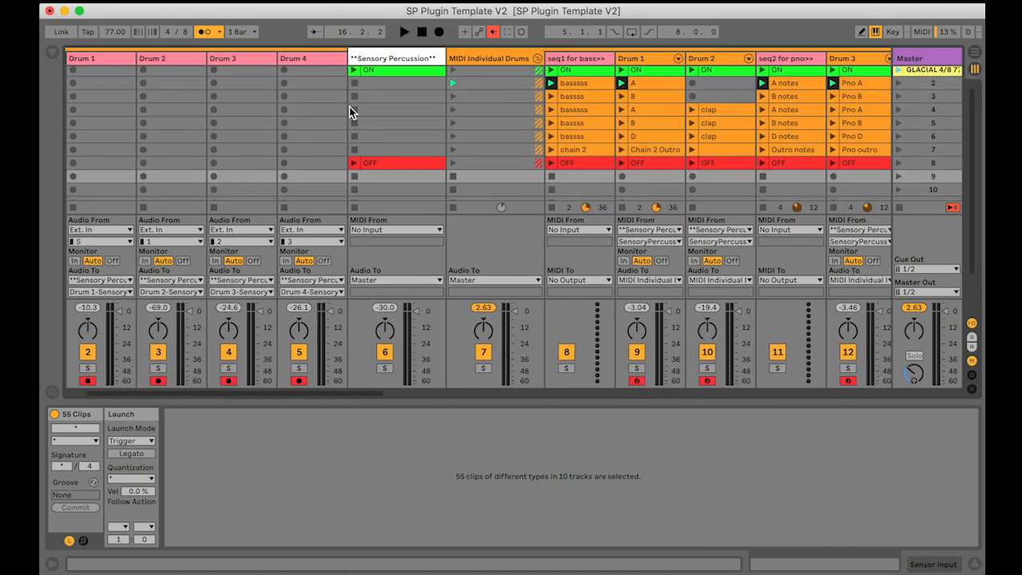
{"action": "scroll", "coordinate": [350, 107], "scroll_direction": "down", "scroll_amount": 2}
{"action": "scroll", "coordinate": [350, 107], "scroll_direction": "right", "scroll_amount": 10}
{"action": "scroll", "coordinate": [350, 107], "scroll_direction": "up", "scroll_amount": 2}
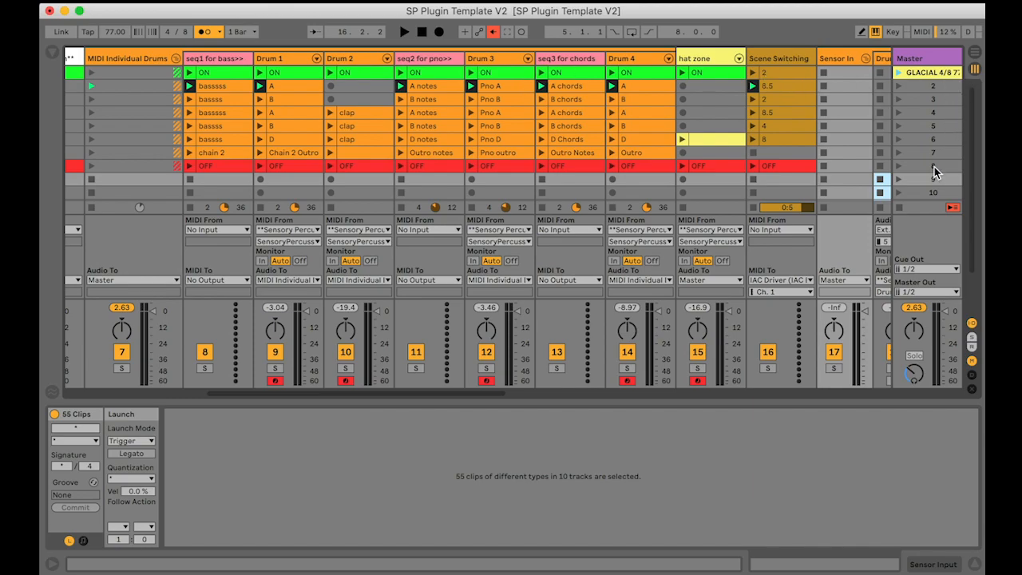
{"action": "scroll", "coordinate": [747, 151], "scroll_direction": "right", "scroll_amount": 10}
{"action": "scroll", "coordinate": [747, 150], "scroll_direction": "down", "scroll_amount": 2}
{"action": "scroll", "coordinate": [747, 153], "scroll_direction": "down", "scroll_amount": 3}
{"action": "scroll", "coordinate": [747, 153], "scroll_direction": "right", "scroll_amount": 3}
{"action": "scroll", "coordinate": [747, 154], "scroll_direction": "right", "scroll_amount": 5}
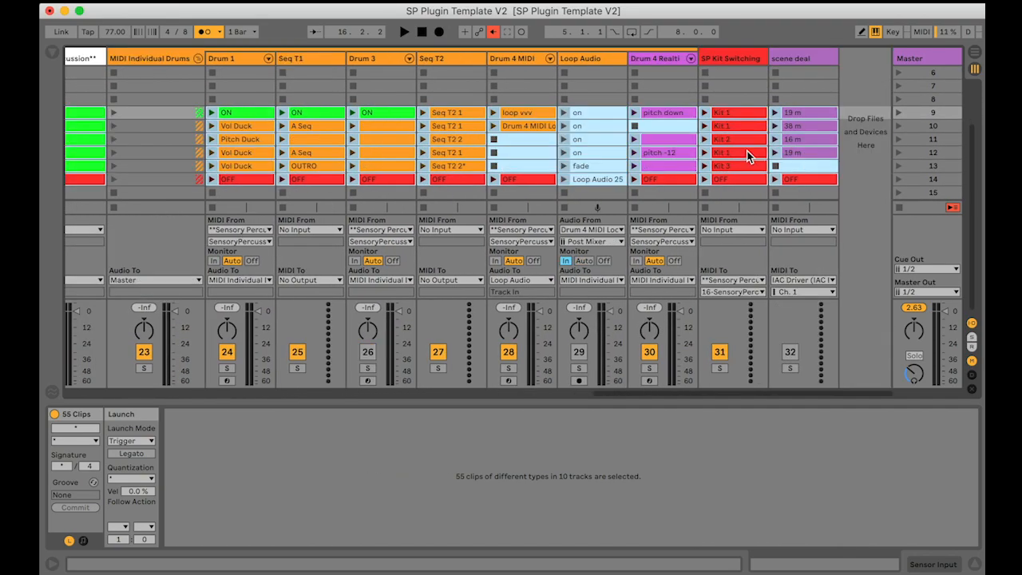
{"action": "scroll", "coordinate": [768, 94], "scroll_direction": "left", "scroll_amount": 20}
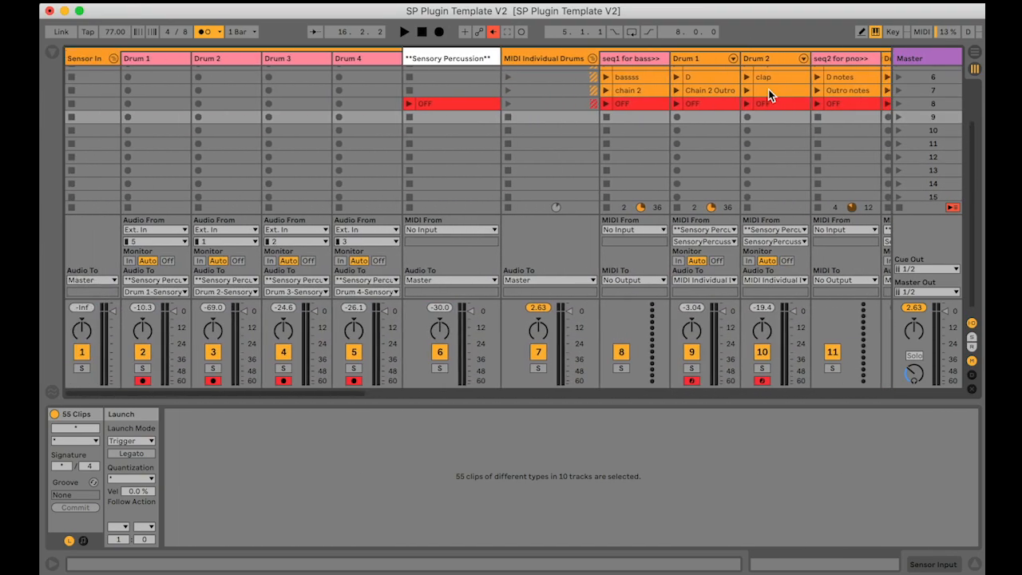
Fold Glacial's Sensor Input and MIDI Individual Drums groups, and group its tracks from Sensor Input through Scene Switching
{"action": "left_click", "coordinate": [115, 57]}
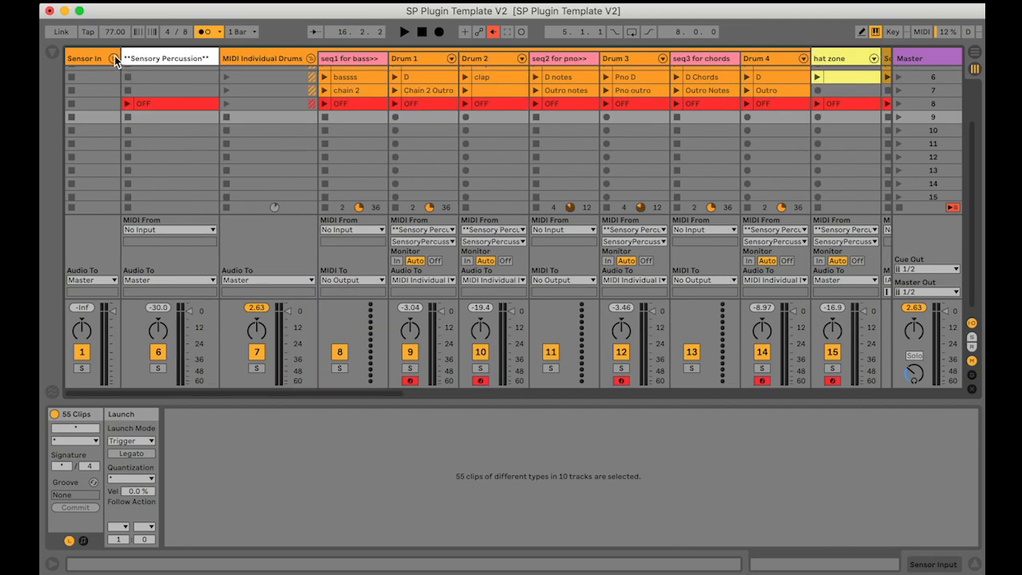
{"action": "left_click", "coordinate": [310, 60]}
{"action": "left_click", "coordinate": [431, 60]}
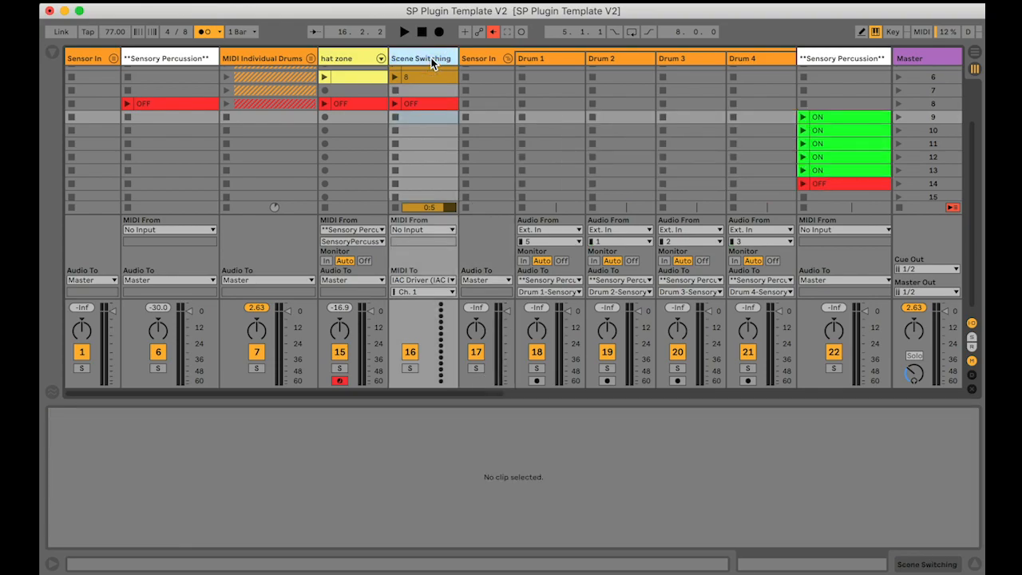
{"action": "left_click", "coordinate": [82, 60], "text": "shift"}
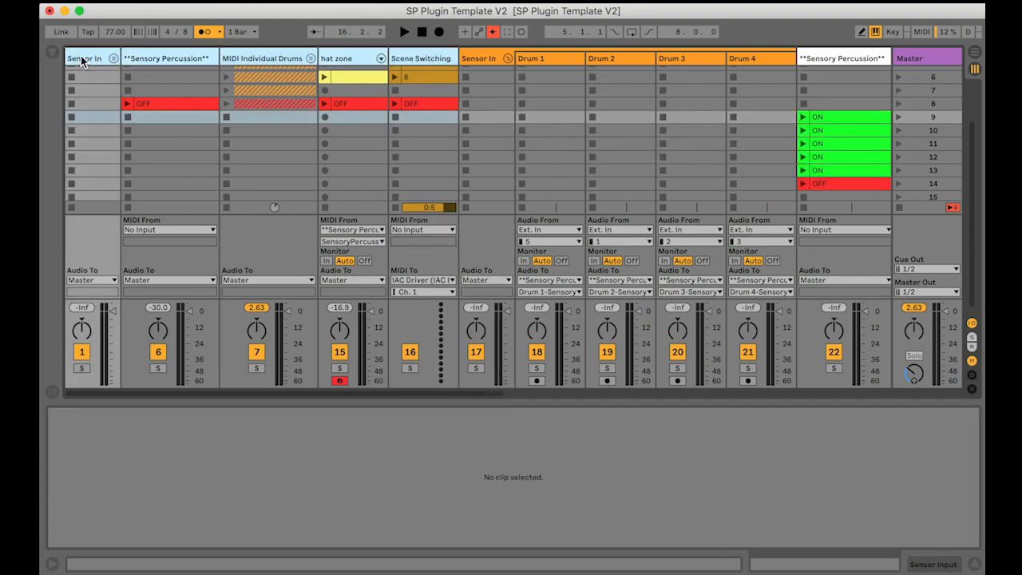
{"action": "key", "text": "super+g"}
Rename the new track group as Glacial and fold it
{"action": "left_click", "coordinate": [86, 59]}
{"action": "key", "text": "super+r"}
{"action": "type", "text": "Gli"}
{"action": "type", "text": "cial"}
{"action": "left_click", "coordinate": [127, 58]}
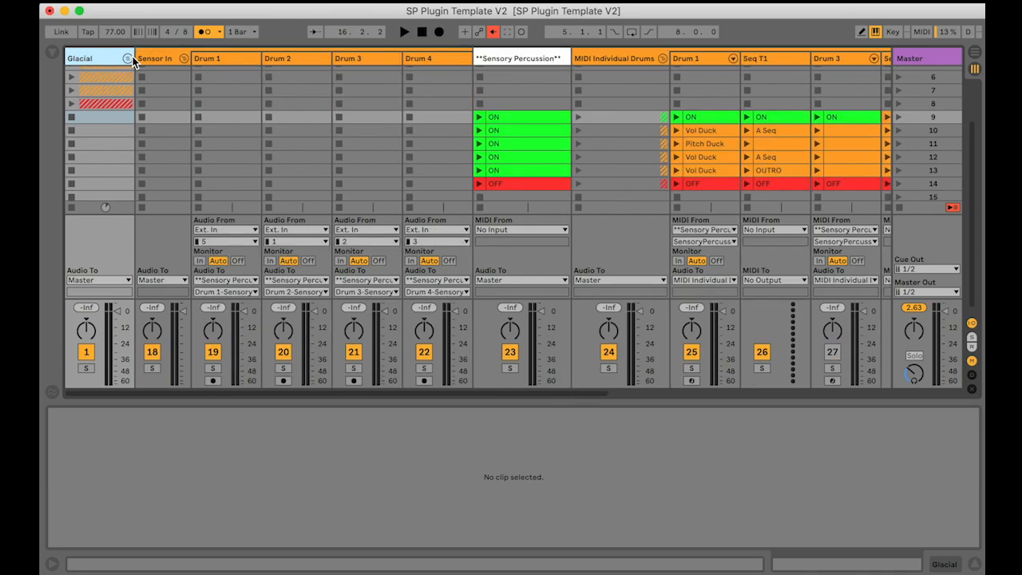
{"action": "scroll", "coordinate": [97, 160], "scroll_direction": "up", "scroll_amount": 5}
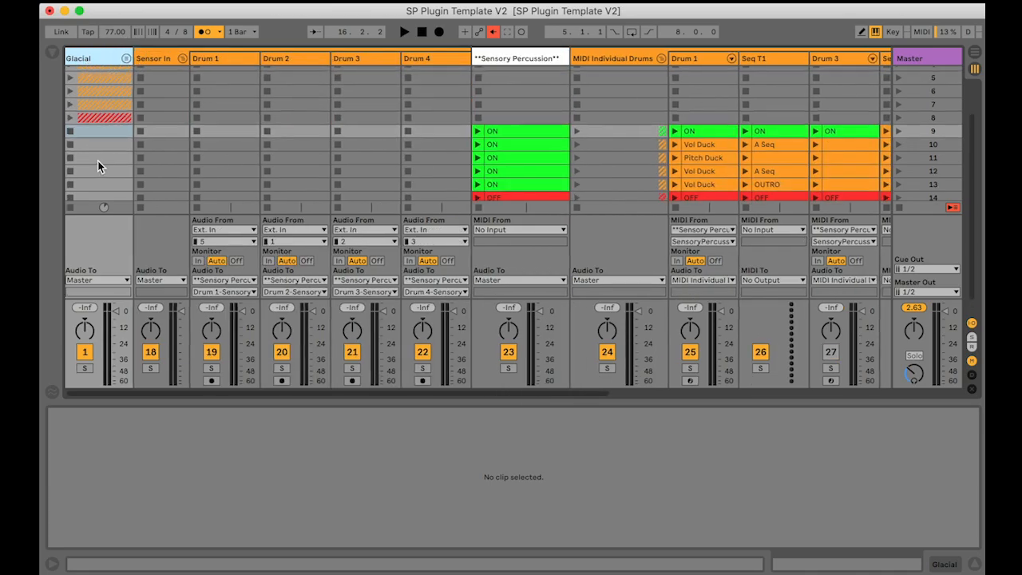
Arm the Pause song's Drum 4 Realtime, Loop Audio, Drum 4 MIDI, Drum 3 and Drum 1 tracks in and beside its MIDI group
{"action": "left_click", "coordinate": [166, 61]}
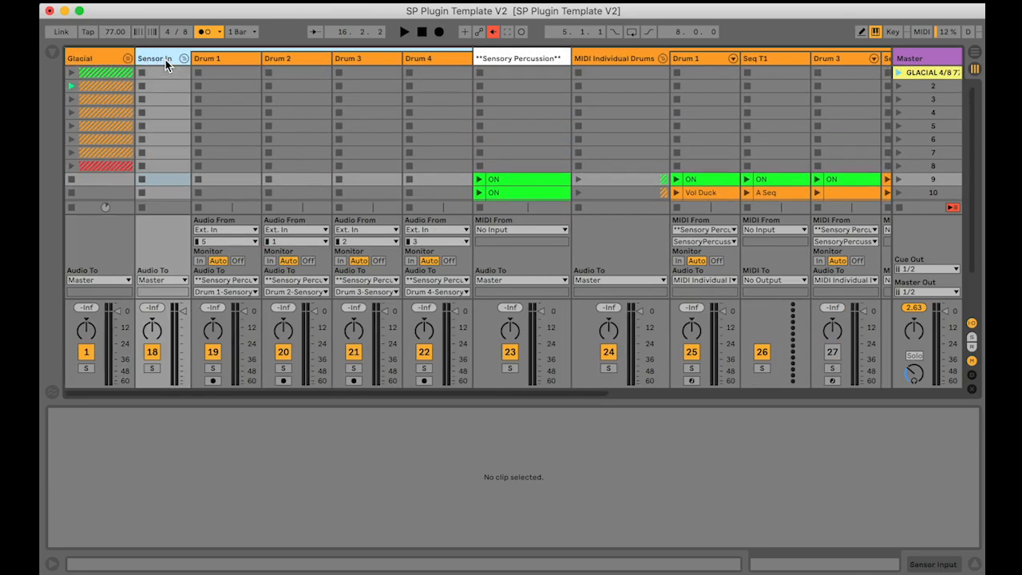
{"action": "scroll", "coordinate": [355, 90], "scroll_direction": "right", "scroll_amount": 6}
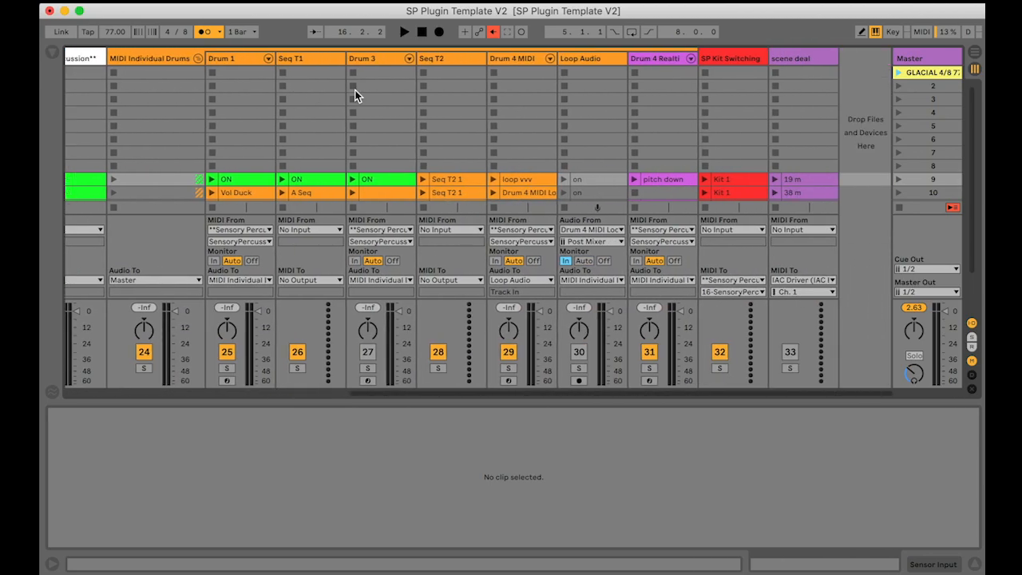
{"action": "left_click", "coordinate": [649, 381]}
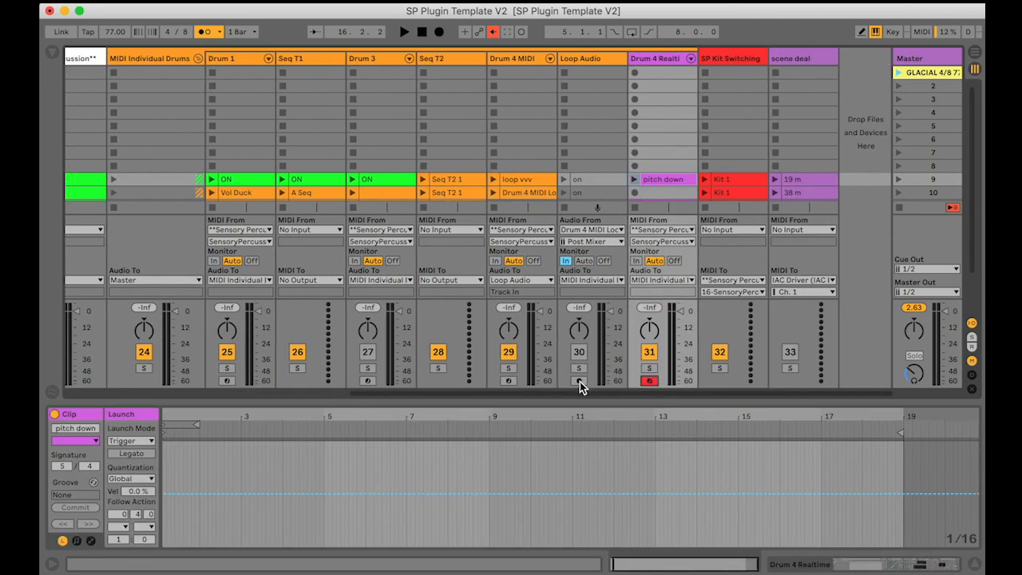
{"action": "left_click", "coordinate": [579, 381]}
{"action": "key", "text": "Left"}
{"action": "key", "text": "Left"}
{"action": "key", "text": "Left"}
{"action": "key", "text": "Left"}
{"action": "key", "text": "Left"}
{"action": "key", "text": "Left"}
{"action": "key", "text": "Left"}
{"action": "key", "text": "Left"}
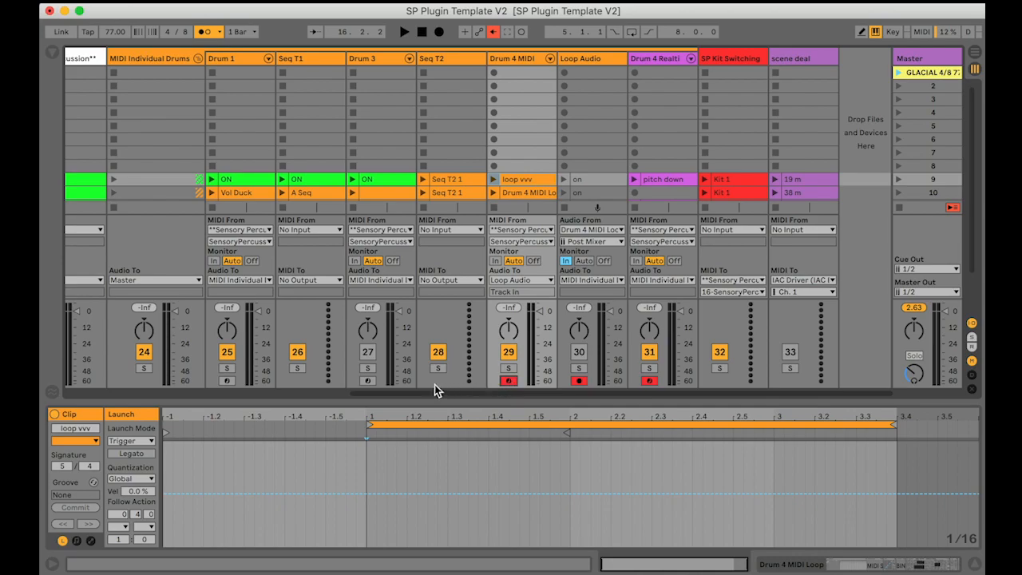
Arm the Drum 1 to Drum 4 audio tracks in the Pause song's Sensor Input group
{"action": "left_click", "coordinate": [354, 381]}
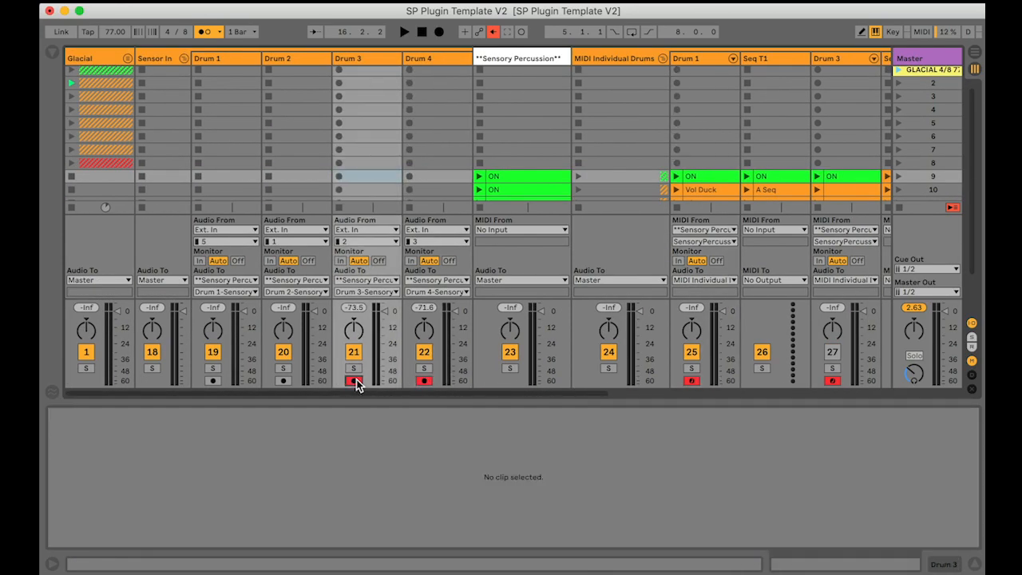
{"action": "left_click", "coordinate": [284, 381]}
{"action": "left_click", "coordinate": [213, 380]}
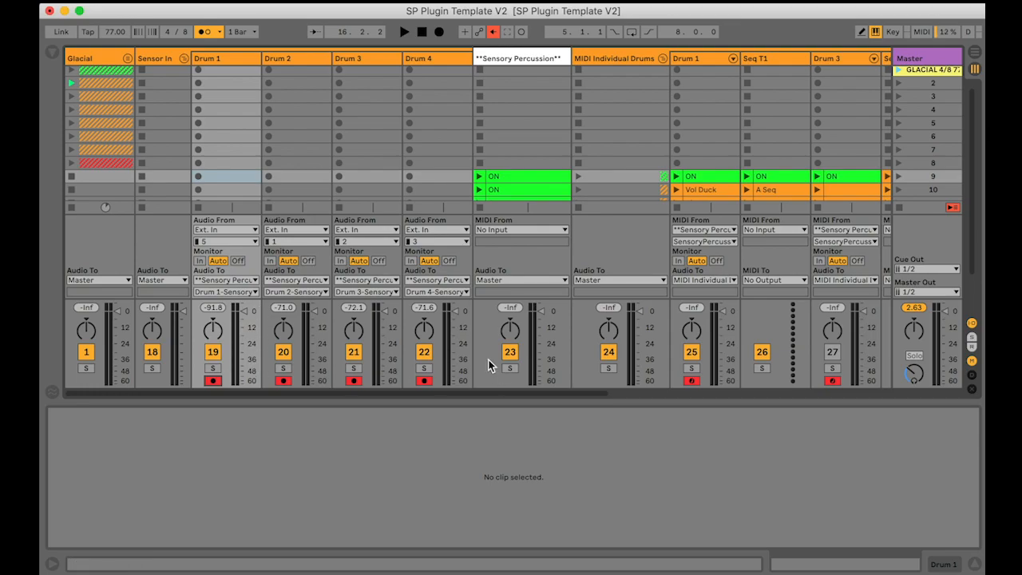
Rename scene 9, where the Pause song starts, as "Pause 5/4 166bpm" and color it yellow
{"action": "scroll", "coordinate": [418, 303], "scroll_direction": "down", "scroll_amount": 1}
{"action": "scroll", "coordinate": [417, 303], "scroll_direction": "right", "scroll_amount": 1}
{"action": "scroll", "coordinate": [417, 303], "scroll_direction": "down", "scroll_amount": 4}
{"action": "scroll", "coordinate": [417, 303], "scroll_direction": "right", "scroll_amount": 2}
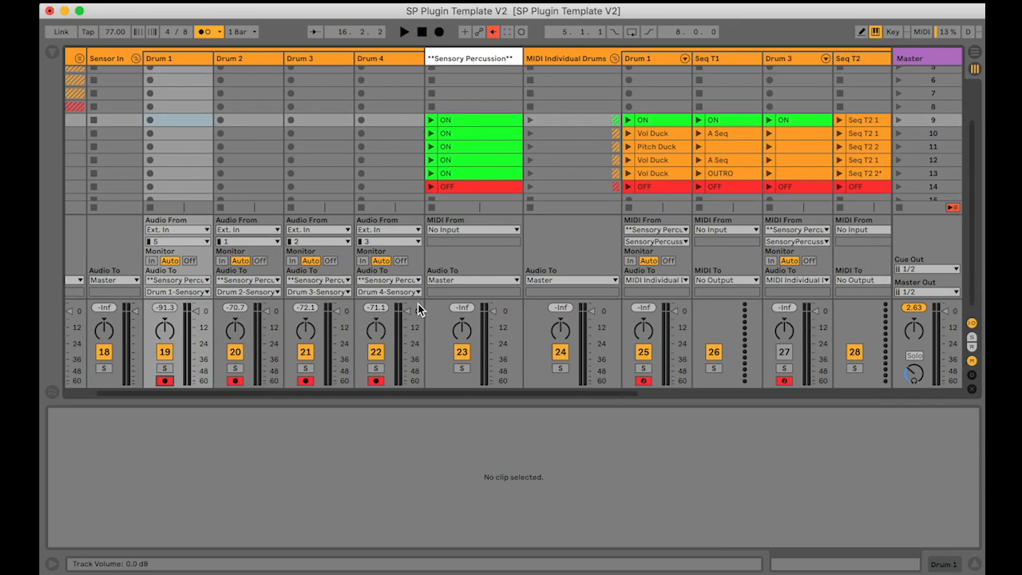
{"action": "scroll", "coordinate": [568, 188], "scroll_direction": "right", "scroll_amount": 6}
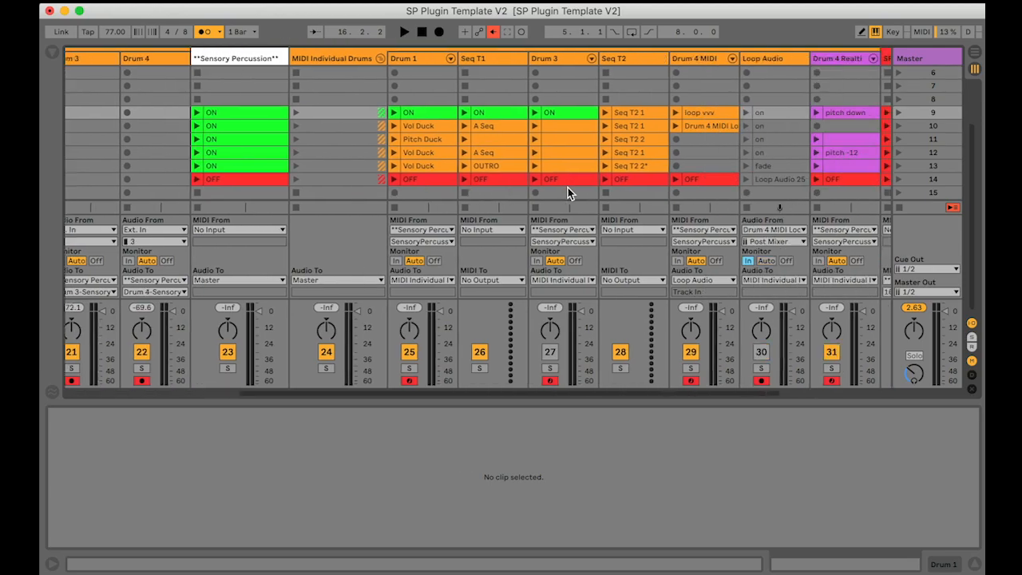
{"action": "scroll", "coordinate": [568, 187], "scroll_direction": "left", "scroll_amount": 2}
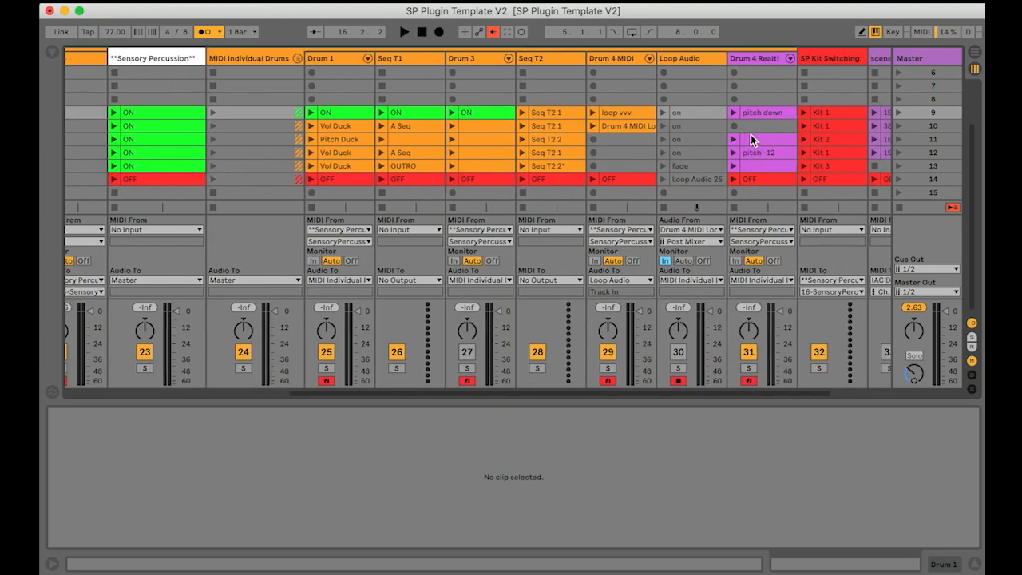
{"action": "left_click", "coordinate": [933, 113]}
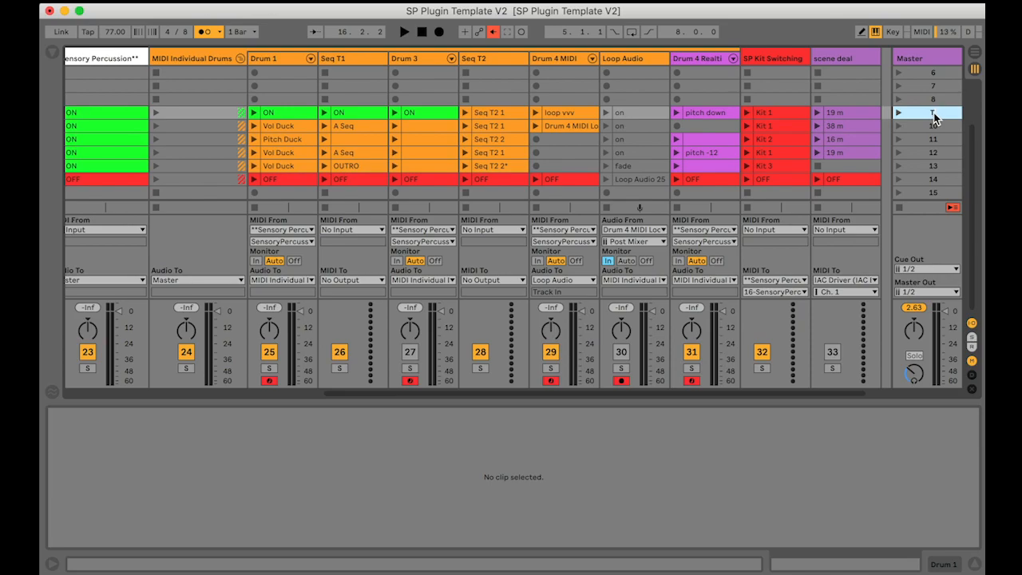
{"action": "type", "text": "ause 5/4 166bpm"}
{"action": "key", "text": "Return"}
{"action": "right_click", "coordinate": [929, 113]}
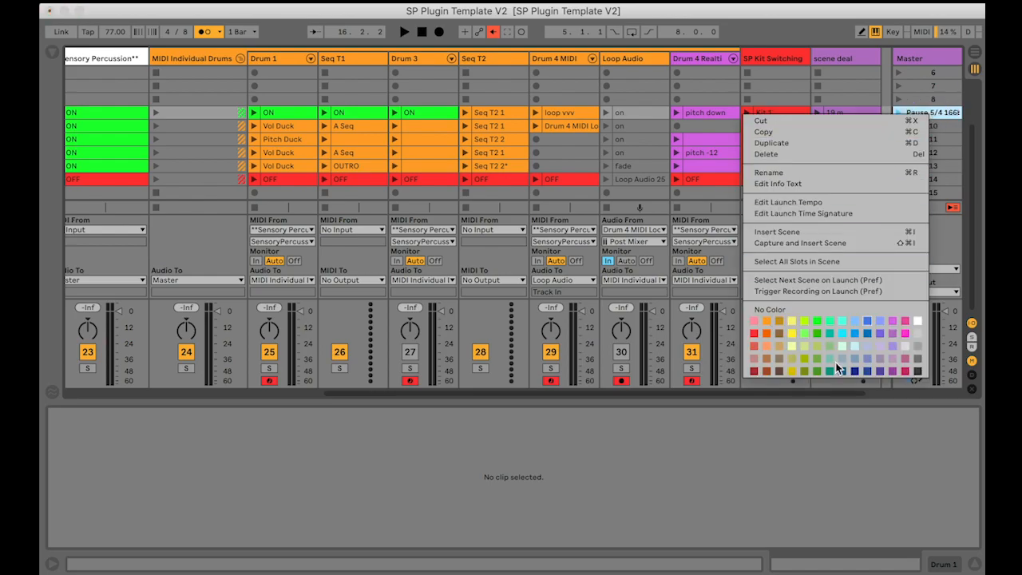
{"action": "left_click", "coordinate": [792, 321]}
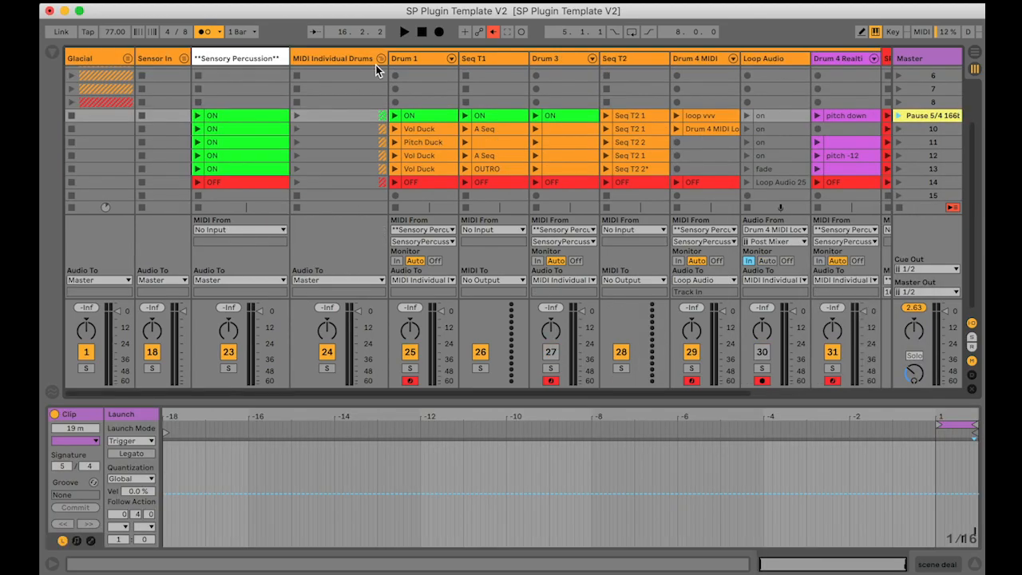
Fold the Pause song's MIDI Individual Drums group, and group its tracks from Sensor In through scene deal
{"action": "left_click", "coordinate": [381, 58]}
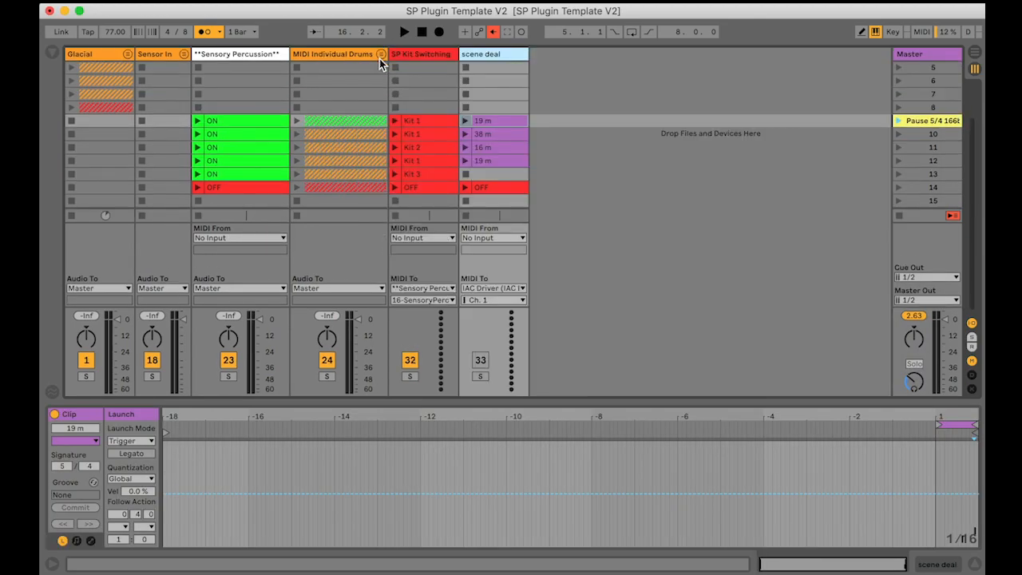
{"action": "left_click", "coordinate": [157, 54]}
{"action": "left_click", "coordinate": [483, 58], "text": "shift"}
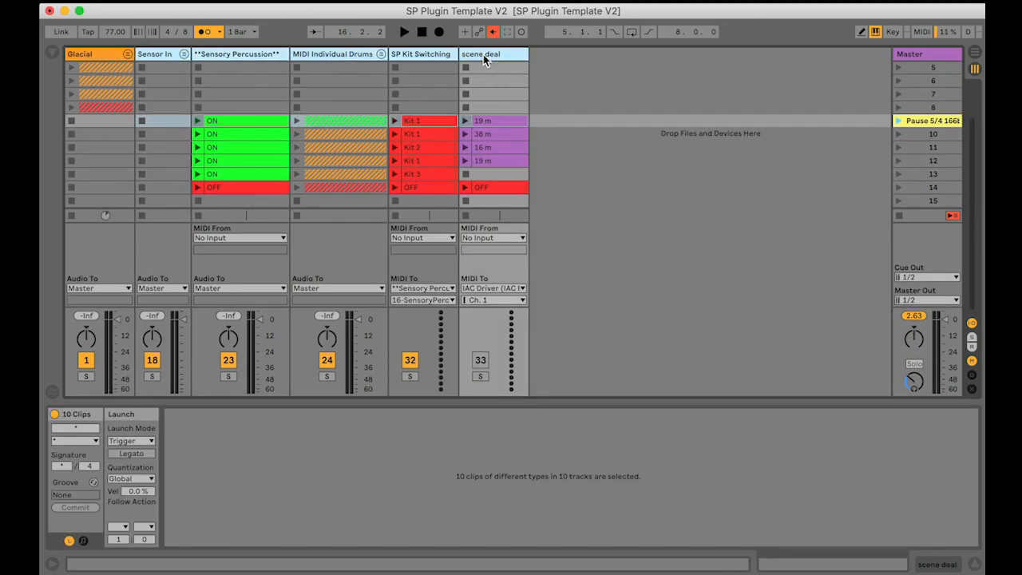
{"action": "key", "text": "super+g"}
Rename the new track group as Pause
{"action": "left_click", "coordinate": [197, 54]}
{"action": "key", "text": "super+r"}
{"action": "type", "text": "P"}
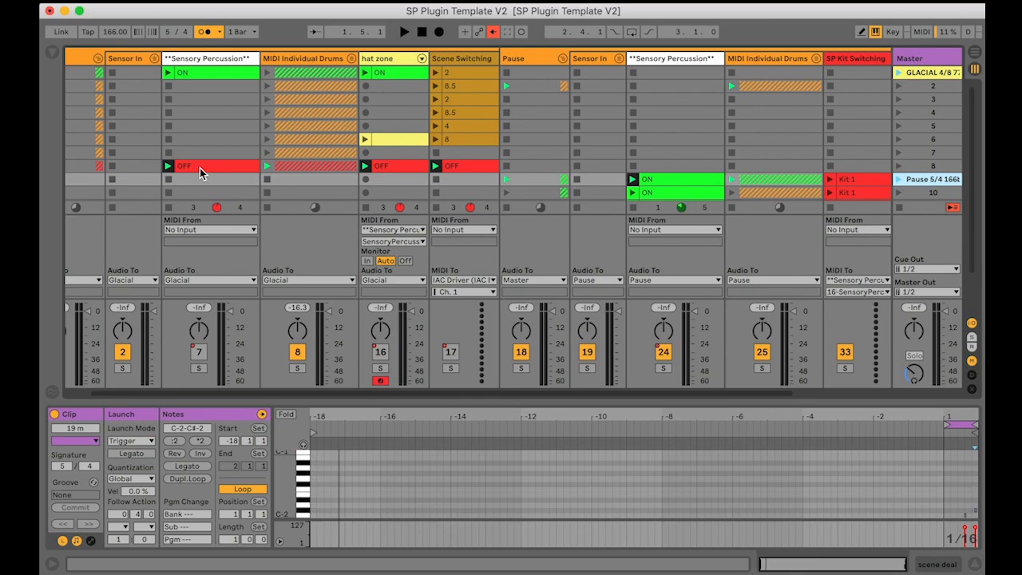
Unfold Glacial's MIDI Individual Drums group and copy Glacial's row of OFF clips from scene 8 into the Pause 5/4 166bpm scene
{"action": "scroll", "coordinate": [200, 168], "scroll_direction": "left", "scroll_amount": 2}
{"action": "scroll", "coordinate": [199, 167], "scroll_direction": "down", "scroll_amount": 1}
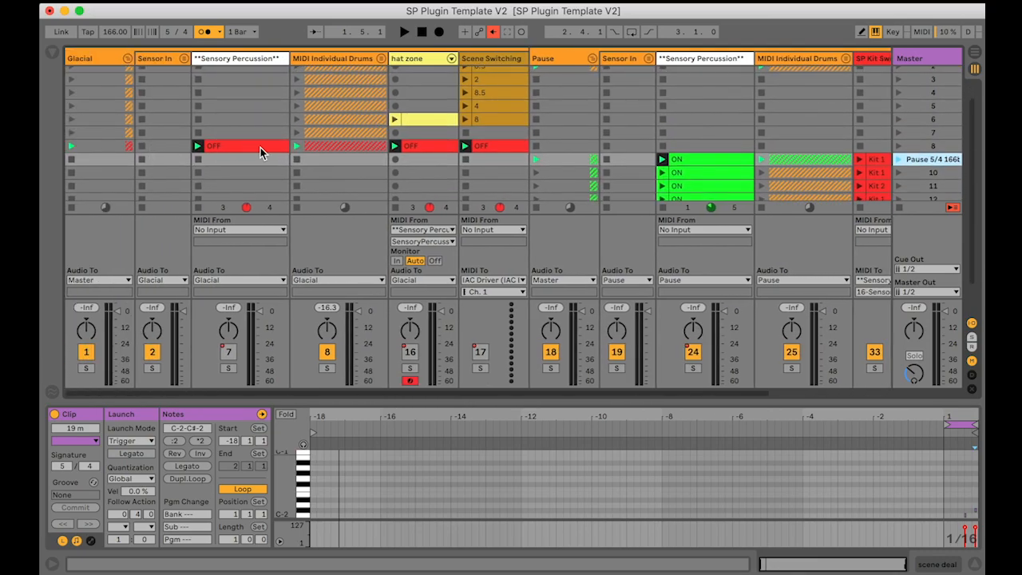
{"action": "left_click", "coordinate": [388, 59]}
{"action": "scroll", "coordinate": [430, 168], "scroll_direction": "right", "scroll_amount": 2}
{"action": "scroll", "coordinate": [430, 167], "scroll_direction": "down", "scroll_amount": 1}
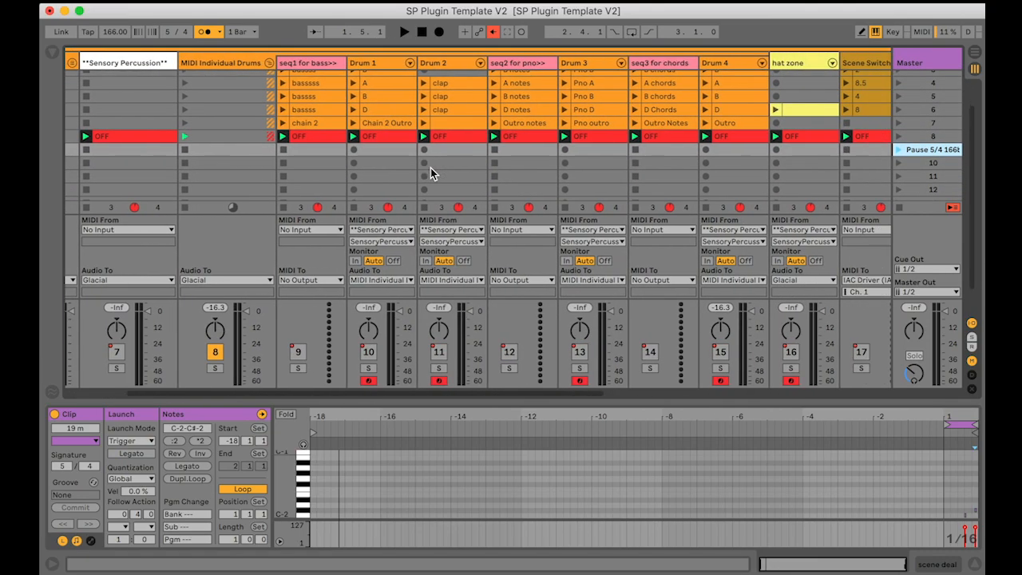
{"action": "scroll", "coordinate": [431, 168], "scroll_direction": "right", "scroll_amount": 3}
{"action": "scroll", "coordinate": [430, 167], "scroll_direction": "up", "scroll_amount": 1}
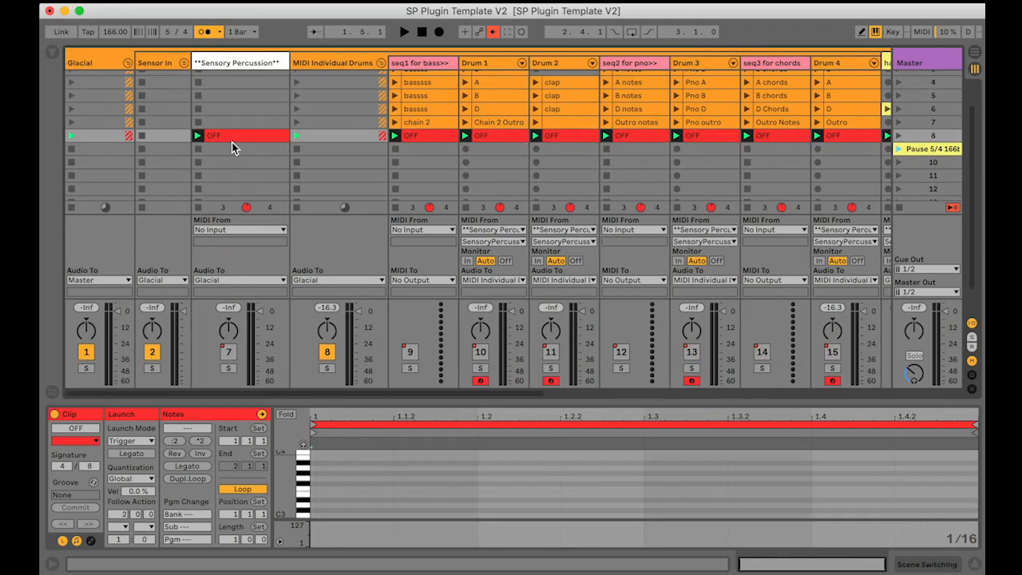
{"action": "left_click", "coordinate": [233, 136], "text": "shift"}
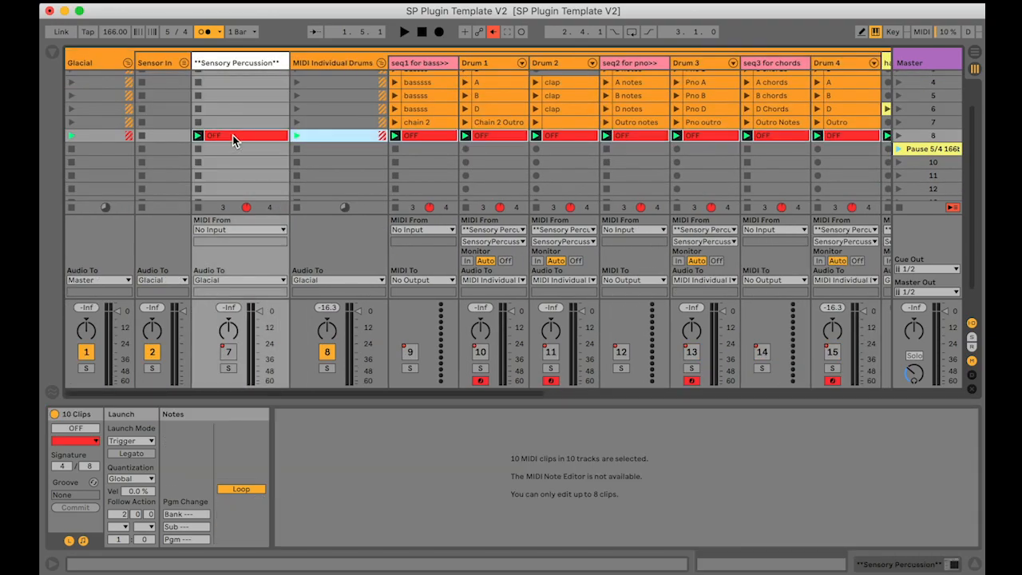
{"action": "left_click_drag", "start_coordinate": [233, 137], "coordinate": [233, 148]}
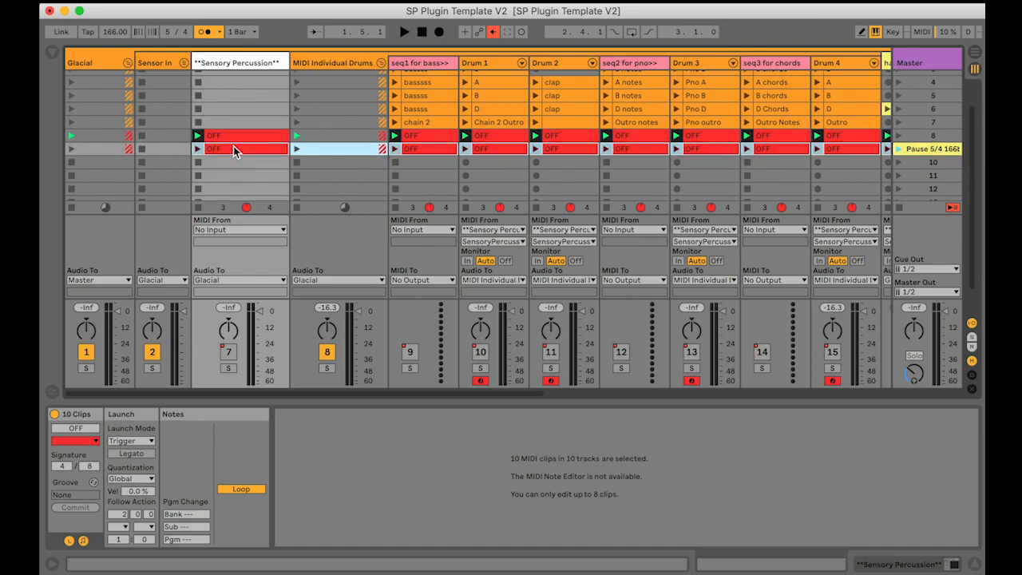
Copy Pause's row of OFF clips, from Sensory Percussion through scene deal, from scene 14 into the GLACIAL scene
{"action": "scroll", "coordinate": [479, 144], "scroll_direction": "right", "scroll_amount": 6}
{"action": "scroll", "coordinate": [601, 142], "scroll_direction": "right", "scroll_amount": 2}
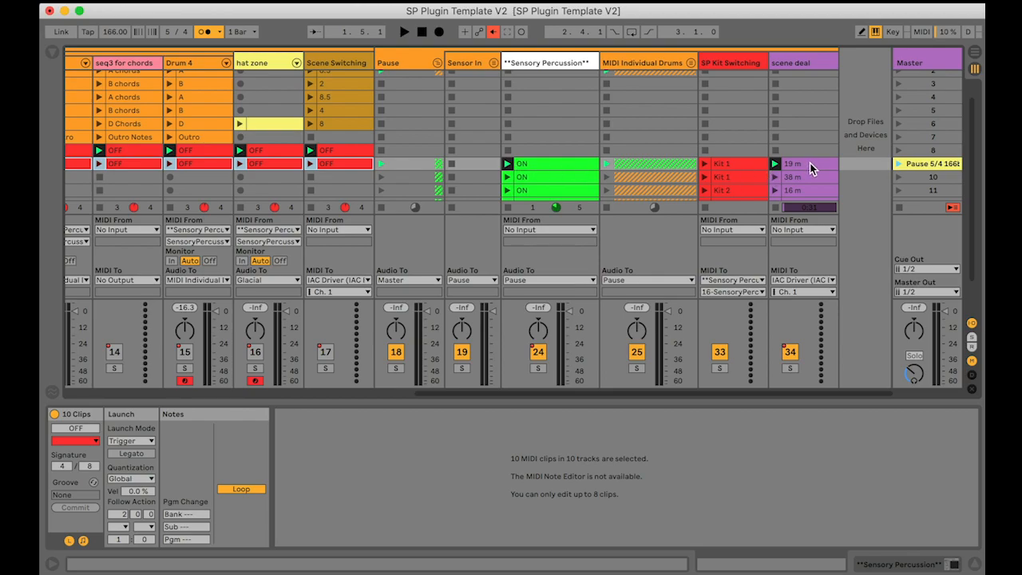
{"action": "scroll", "coordinate": [830, 160], "scroll_direction": "left", "scroll_amount": 3}
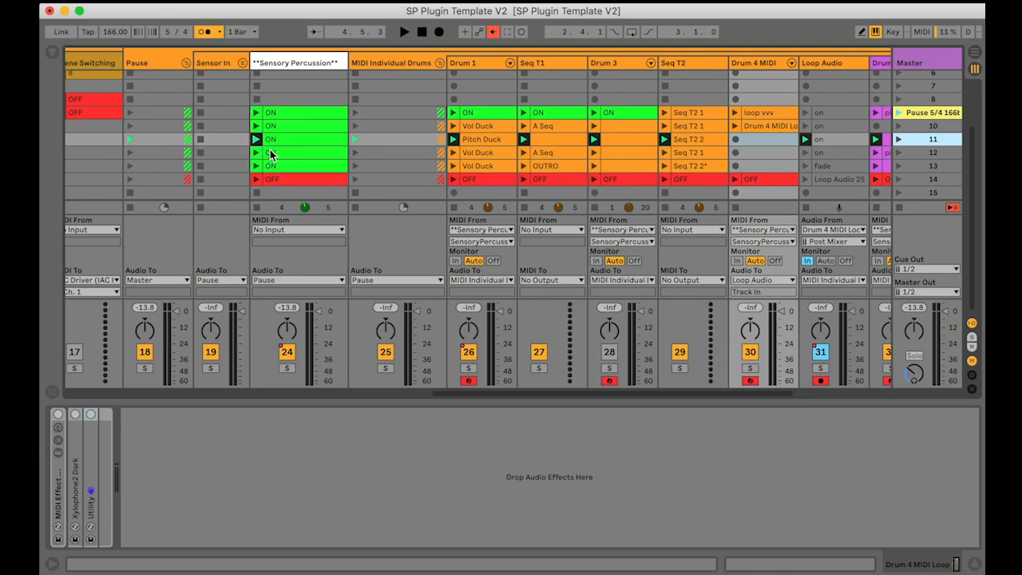
{"action": "left_click", "coordinate": [302, 183]}
{"action": "scroll", "coordinate": [302, 183], "scroll_direction": "right", "scroll_amount": 3}
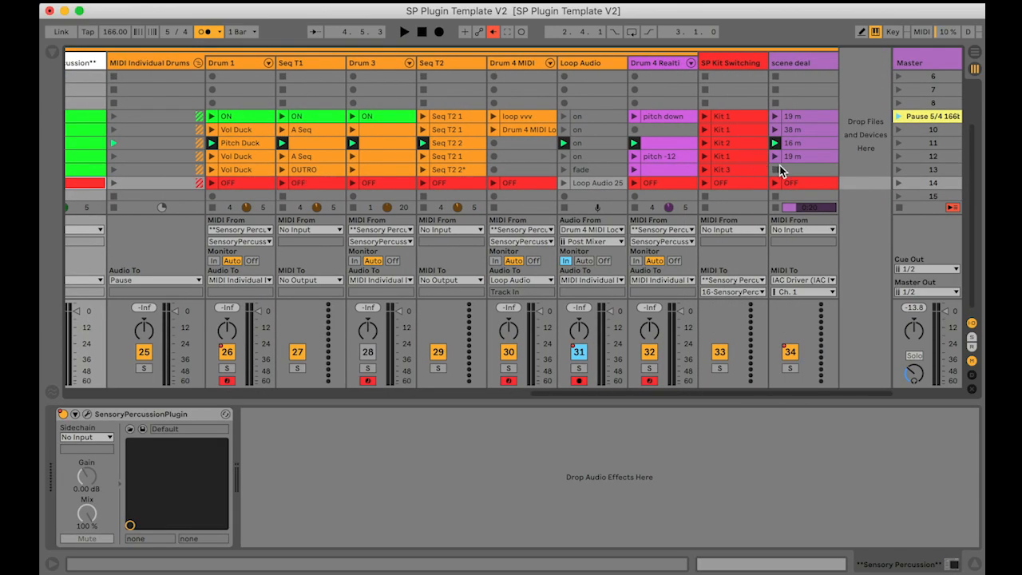
{"action": "left_click", "coordinate": [807, 186], "text": "shift"}
{"action": "scroll", "coordinate": [807, 186], "scroll_direction": "left", "scroll_amount": 4}
{"action": "left_click_drag", "start_coordinate": [397, 195], "coordinate": [392, 77]}
{"action": "scroll", "coordinate": [393, 77], "scroll_direction": "right", "scroll_amount": 5}
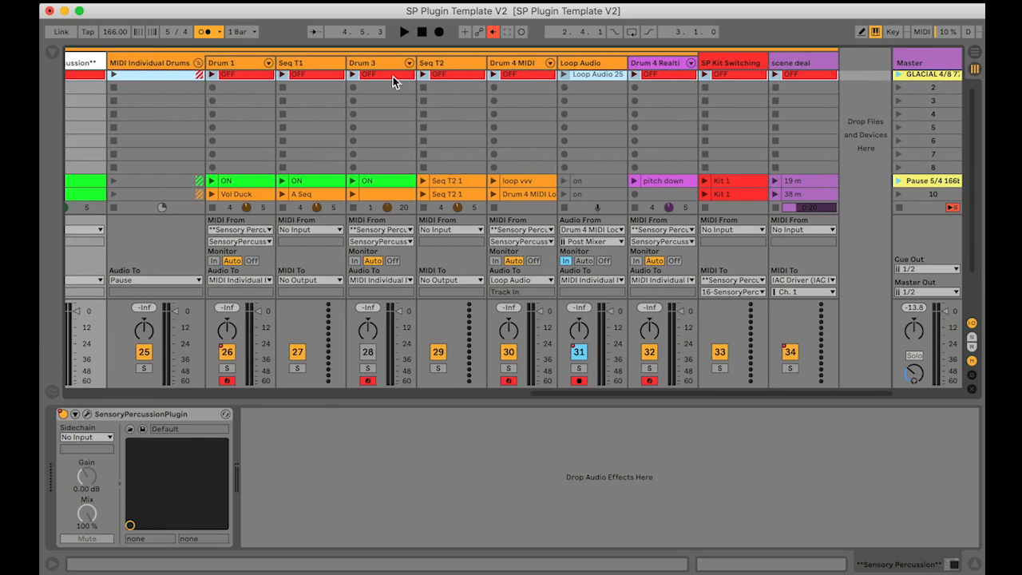
{"action": "scroll", "coordinate": [392, 76], "scroll_direction": "left", "scroll_amount": 8}
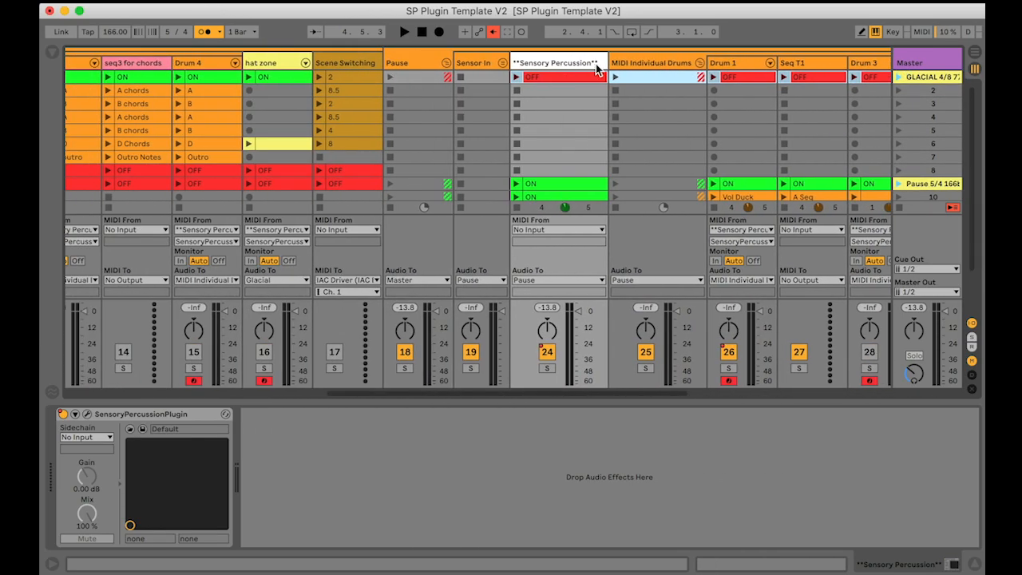
Select the Pause group, launch the GLACIAL scene to test the song switching, and stop playback
{"action": "scroll", "coordinate": [595, 68], "scroll_direction": "left", "scroll_amount": 2}
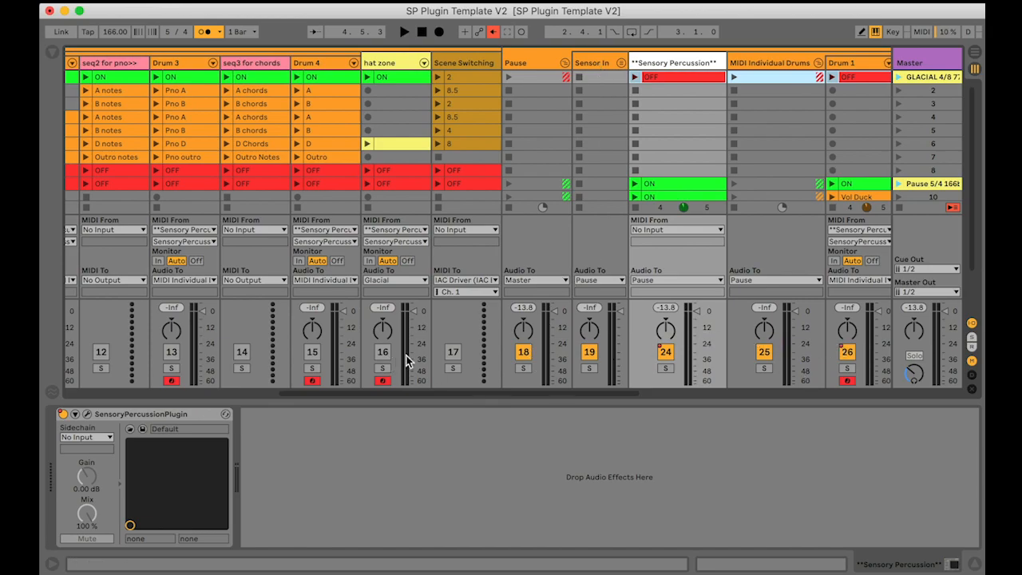
{"action": "left_click", "coordinate": [518, 71]}
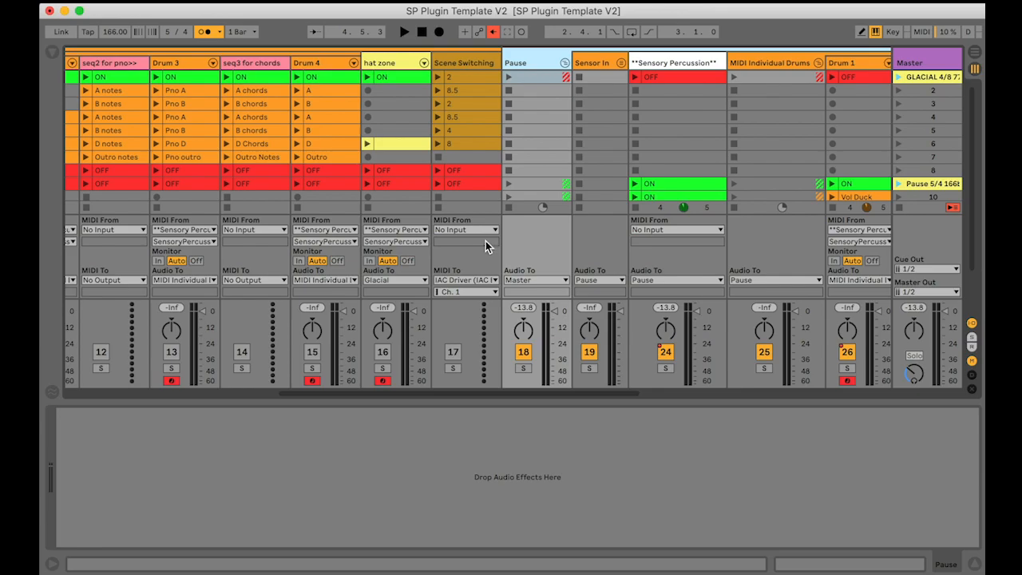
{"action": "left_click", "coordinate": [899, 78]}
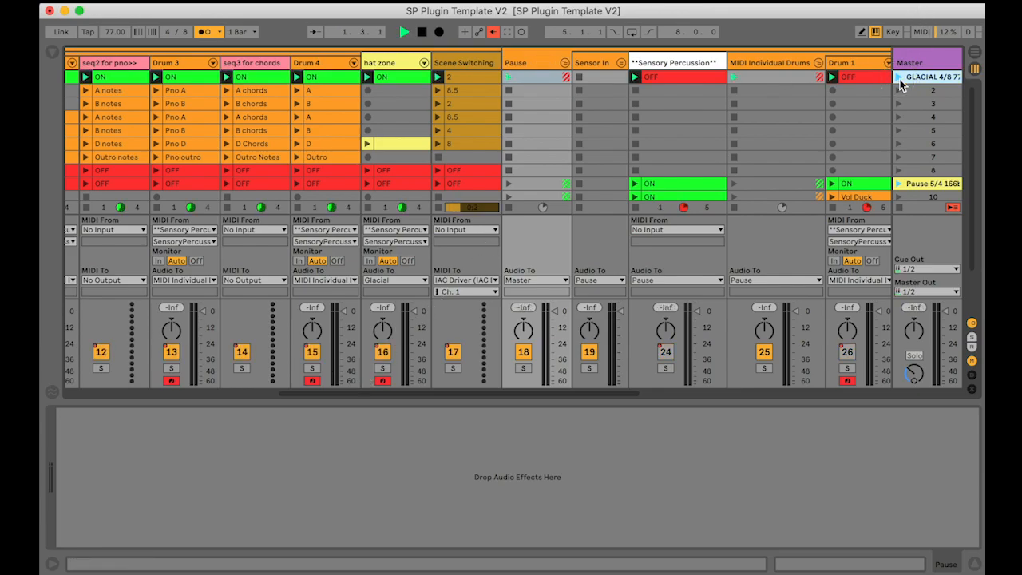
{"action": "key", "text": "space"}
Unfold the Sensor In groups of Pause and Glacial to inspect their drum input tracks
{"action": "left_click", "coordinate": [621, 64]}
{"action": "scroll", "coordinate": [599, 63], "scroll_direction": "right", "scroll_amount": 4}
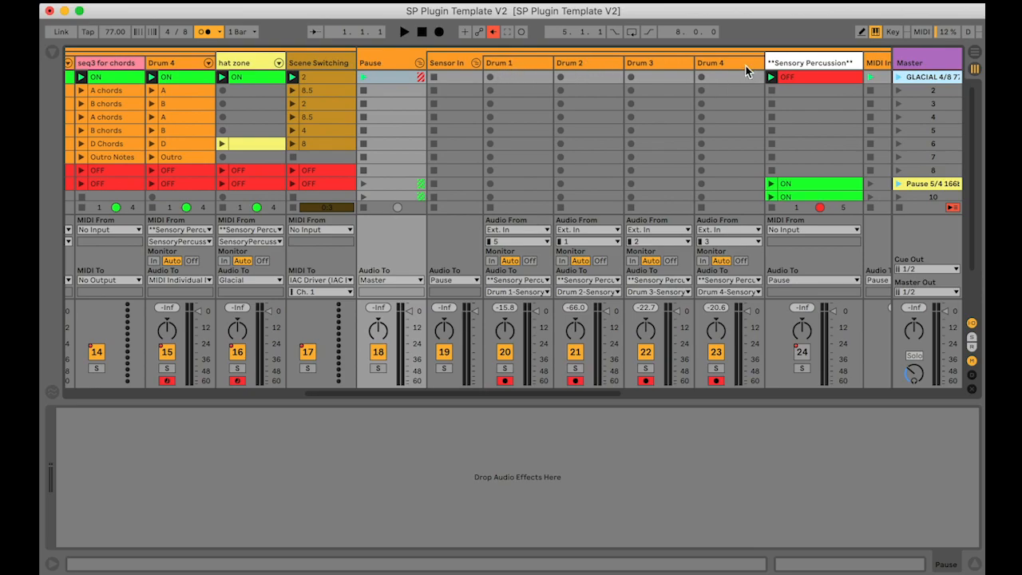
{"action": "scroll", "coordinate": [573, 76], "scroll_direction": "left", "scroll_amount": 10}
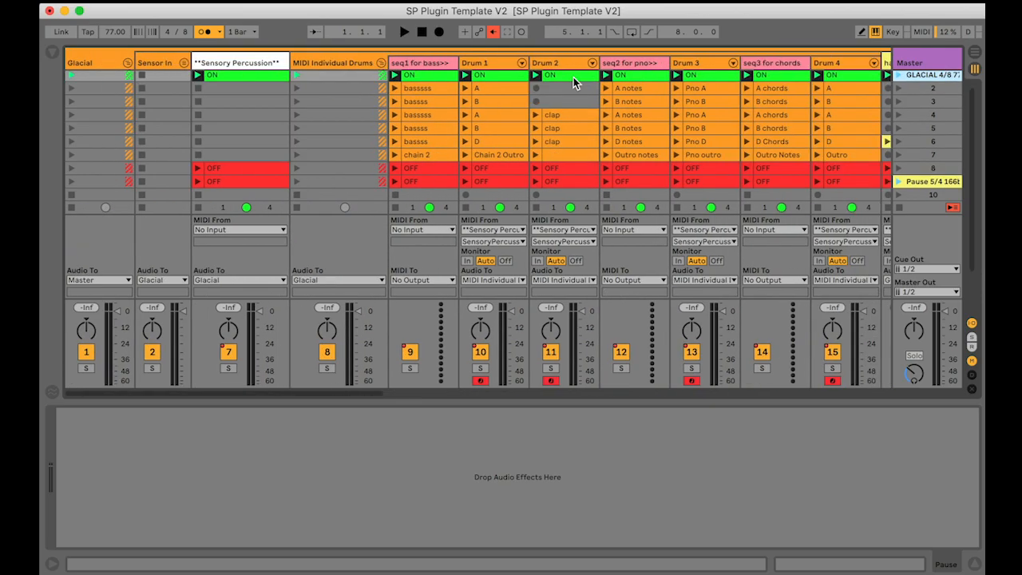
{"action": "left_click", "coordinate": [183, 62]}
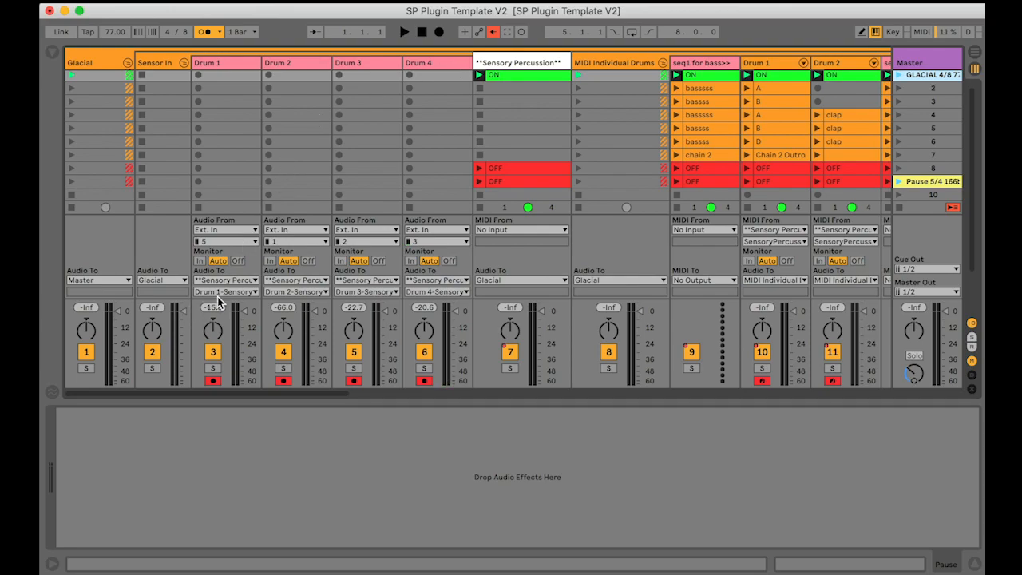
Open the plugin window on Glacial's Sensory Percussion track to view its kit, and close it
{"action": "left_click", "coordinate": [511, 64]}
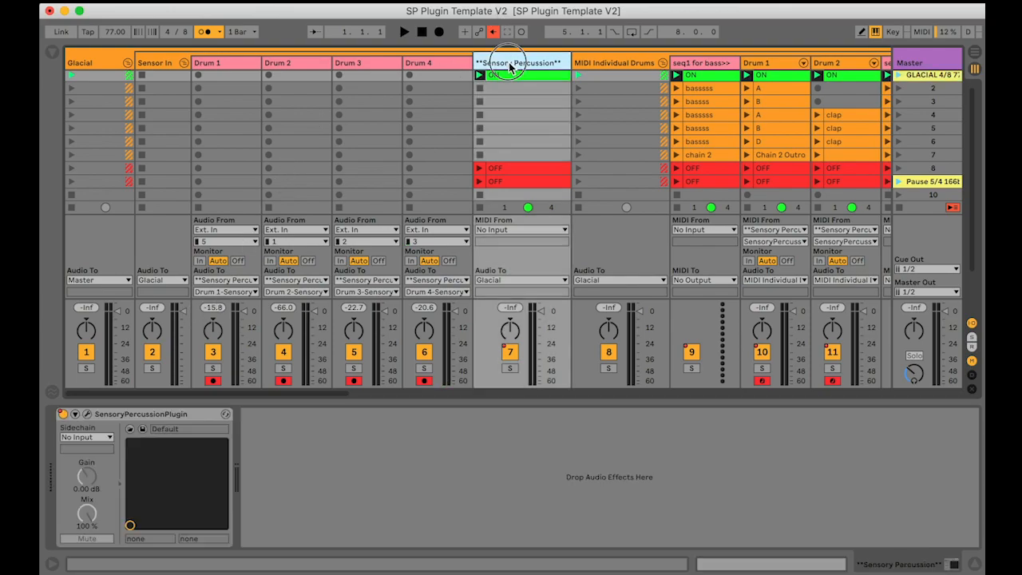
{"action": "left_click", "coordinate": [88, 415]}
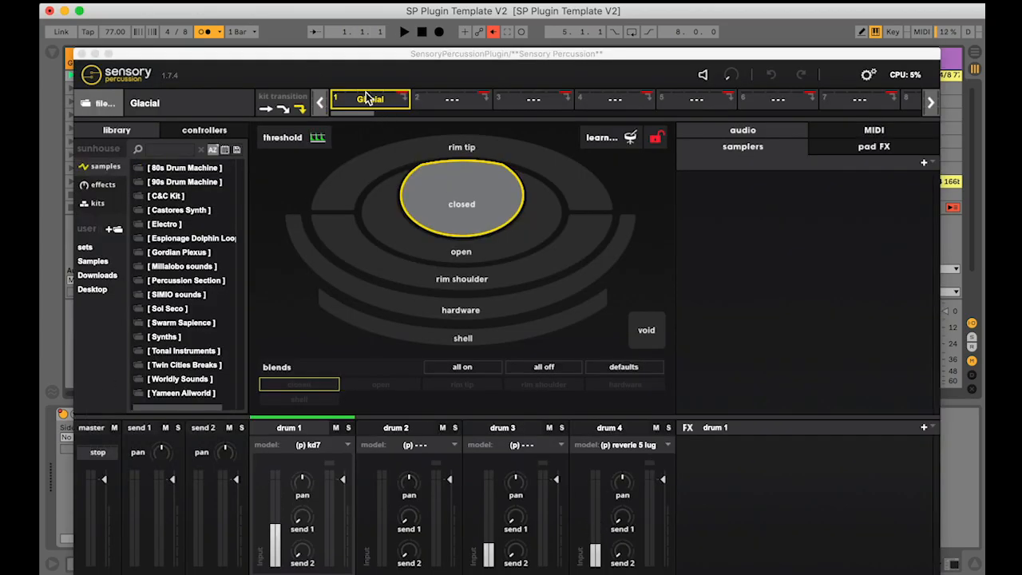
{"action": "left_click", "coordinate": [82, 53]}
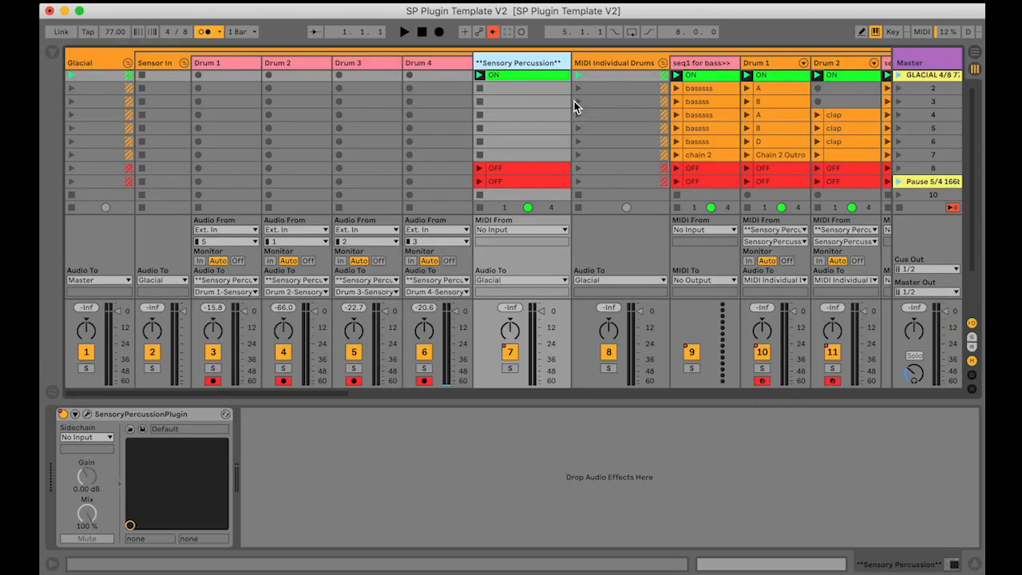
Open Pause's Sensory Percussion plugin window, compare its kits with the SP Kit Switching clips, and close it
{"action": "scroll", "coordinate": [621, 102], "scroll_direction": "right", "scroll_amount": 15}
{"action": "scroll", "coordinate": [621, 103], "scroll_direction": "down", "scroll_amount": 3}
{"action": "left_click", "coordinate": [199, 148]}
{"action": "left_click", "coordinate": [85, 412]}
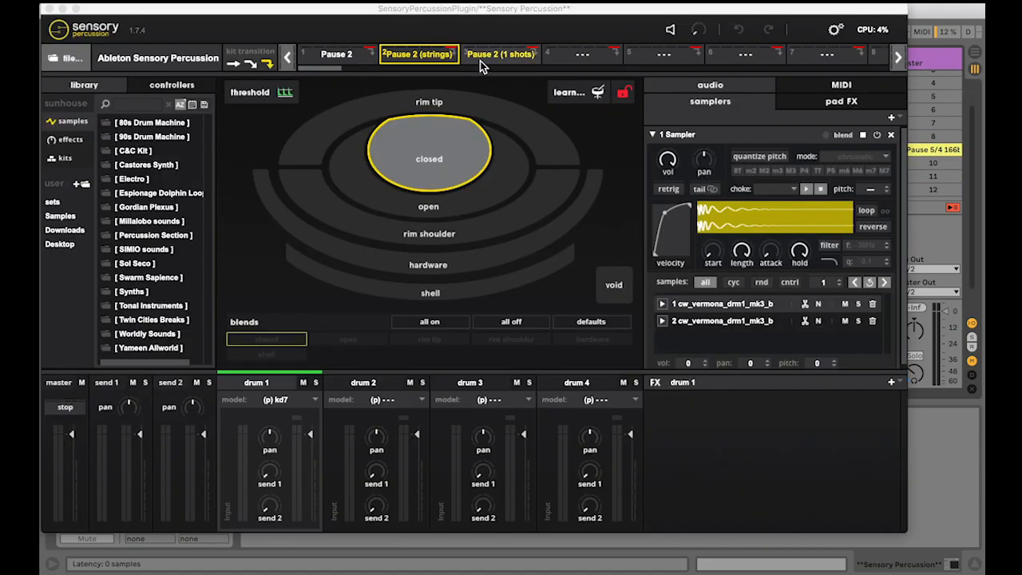
{"action": "left_click_drag", "start_coordinate": [430, 8], "coordinate": [555, 378]}
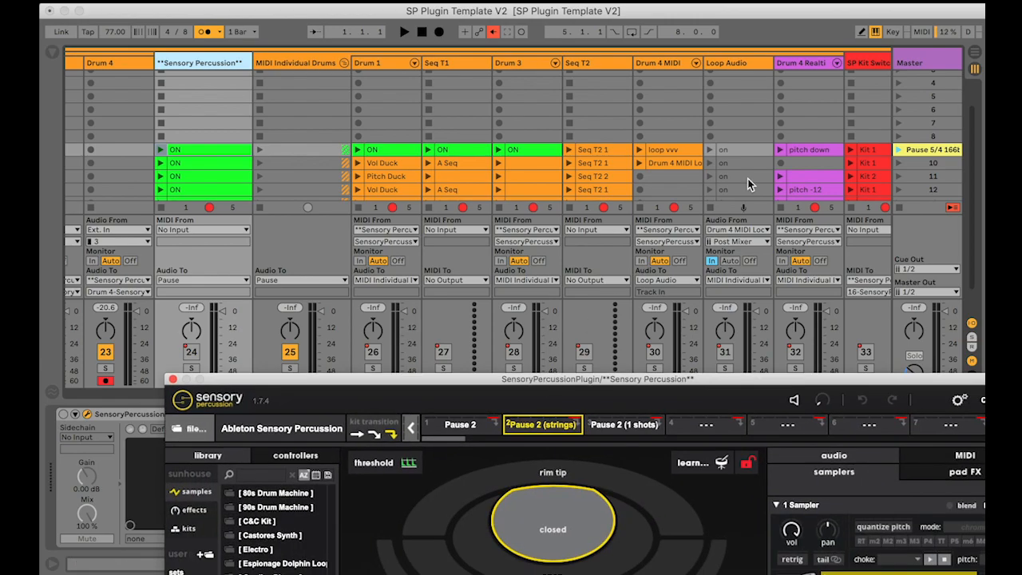
{"action": "scroll", "coordinate": [845, 186], "scroll_direction": "right", "scroll_amount": 3}
{"action": "scroll", "coordinate": [845, 186], "scroll_direction": "down", "scroll_amount": 3}
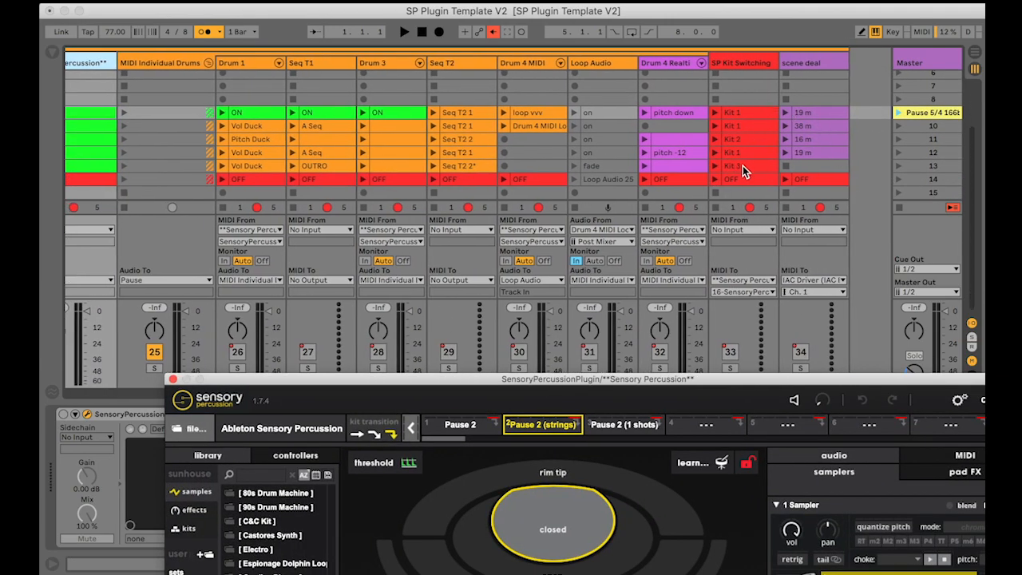
{"action": "left_click_drag", "start_coordinate": [294, 385], "coordinate": [204, 187]}
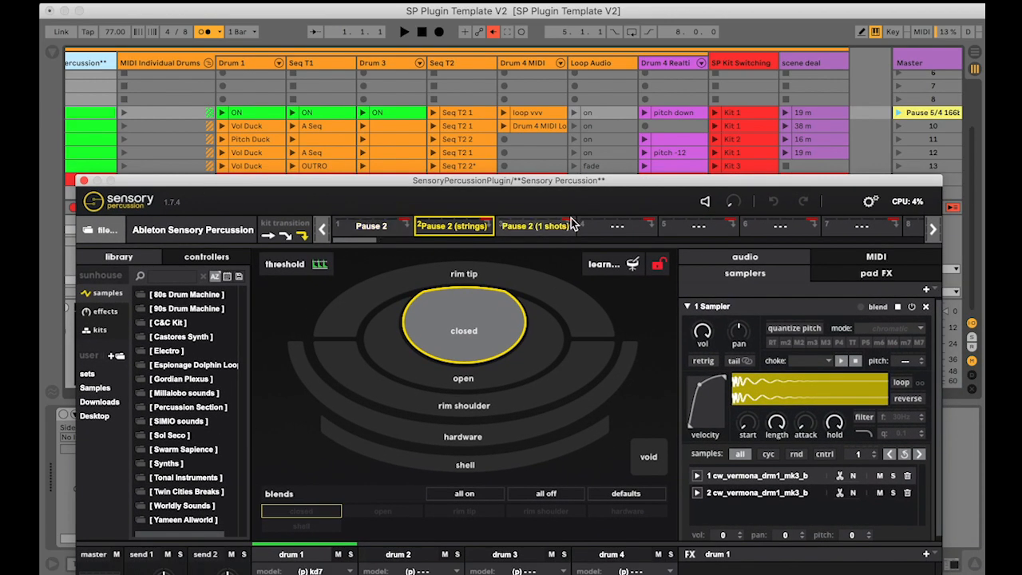
{"action": "left_click", "coordinate": [83, 180]}
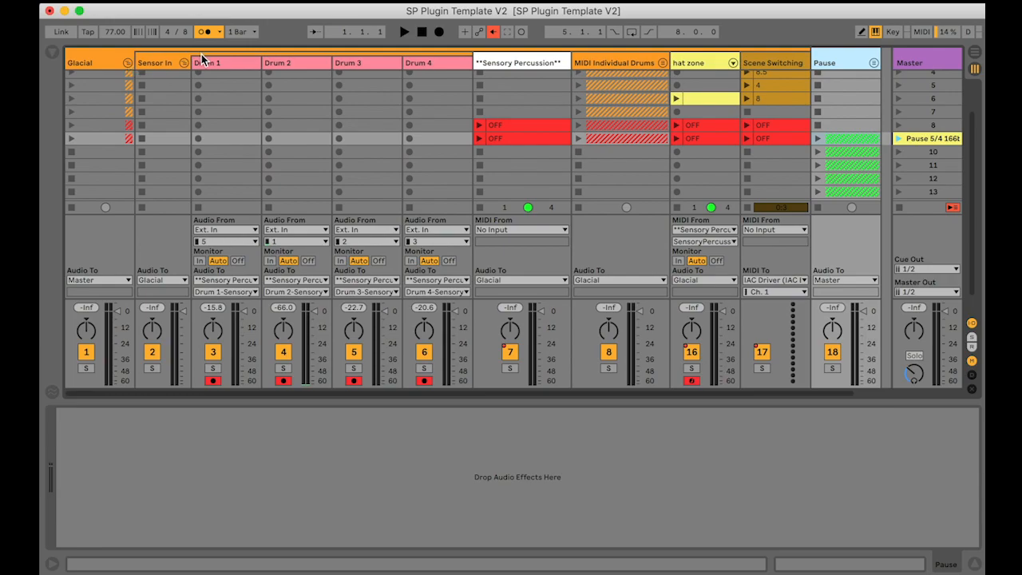
Fold Glacial's Sensor In group and the whole Glacial group
{"action": "left_click", "coordinate": [184, 60]}
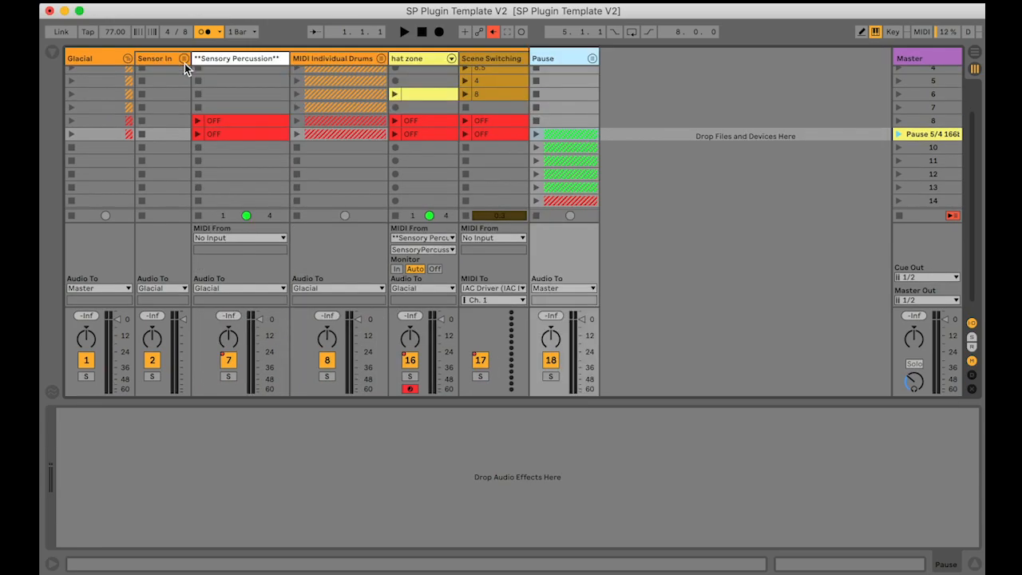
{"action": "left_click", "coordinate": [127, 59]}
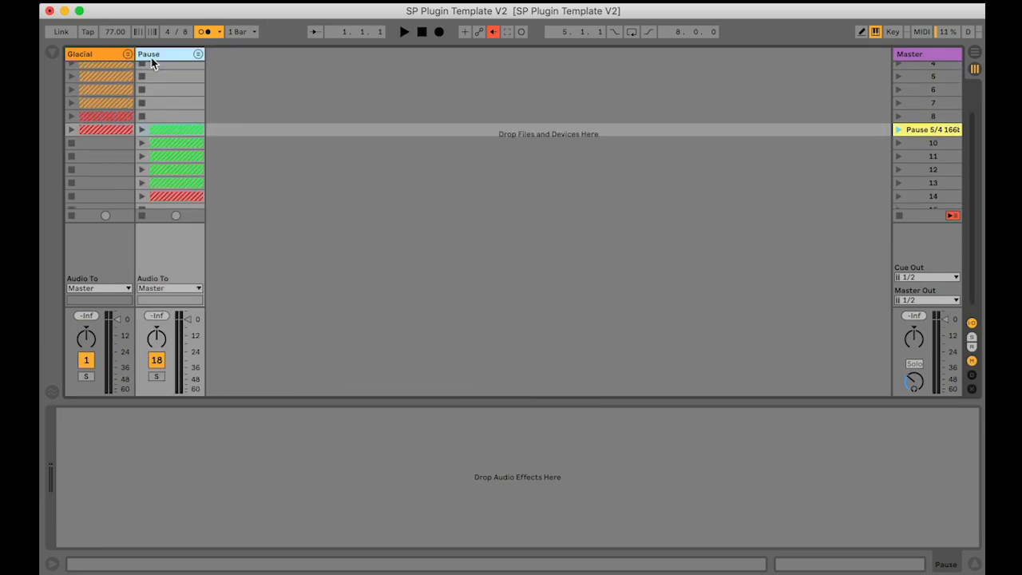
Import all five tracks of Through.als from the Through Project in the browser, placing them beside the Pause group
{"action": "left_click", "coordinate": [53, 55]}
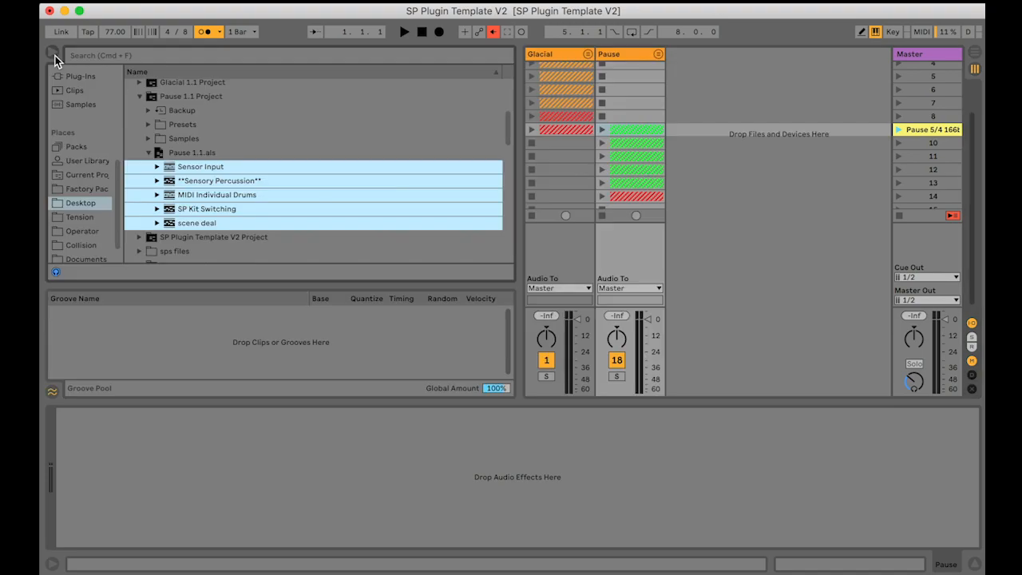
{"action": "left_click", "coordinate": [150, 151]}
{"action": "left_click", "coordinate": [140, 96]}
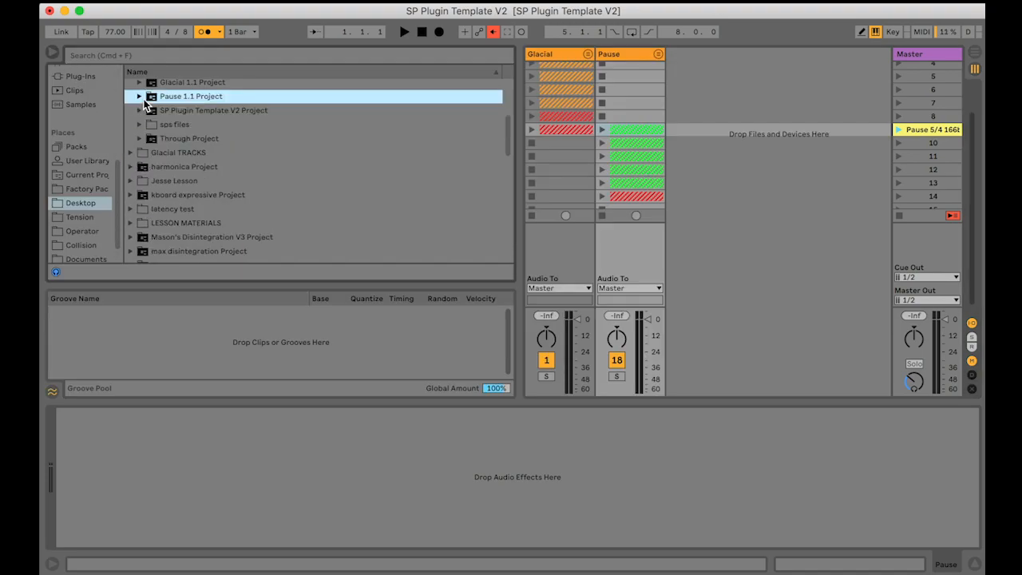
{"action": "scroll", "coordinate": [140, 139], "scroll_direction": "up", "scroll_amount": 2}
{"action": "left_click", "coordinate": [139, 185]}
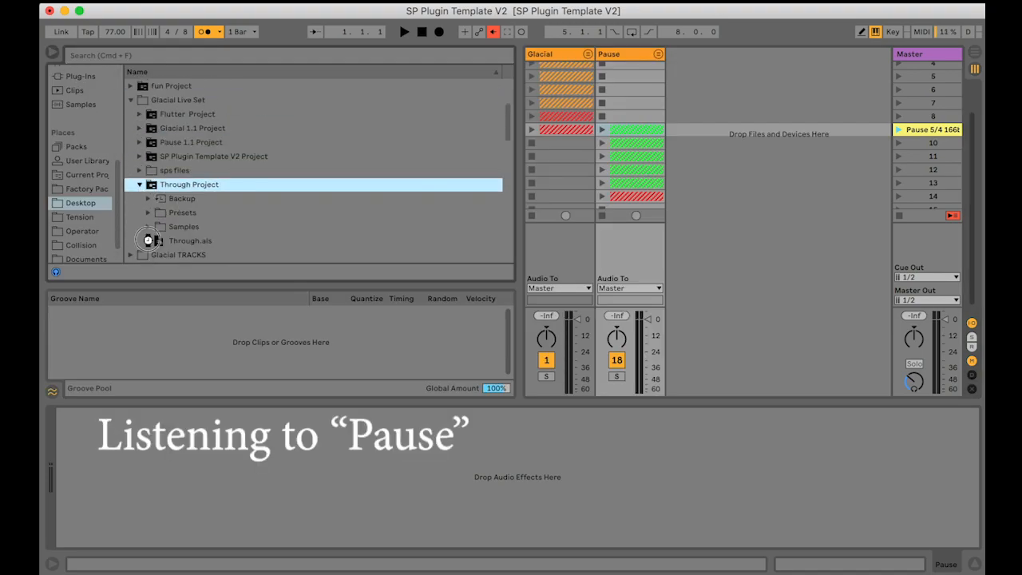
{"action": "left_click", "coordinate": [149, 241]}
{"action": "scroll", "coordinate": [150, 239], "scroll_direction": "down", "scroll_amount": 5}
{"action": "left_click", "coordinate": [199, 146]}
{"action": "left_click", "coordinate": [203, 203], "text": "shift"}
{"action": "left_click_drag", "start_coordinate": [203, 203], "coordinate": [670, 207]}
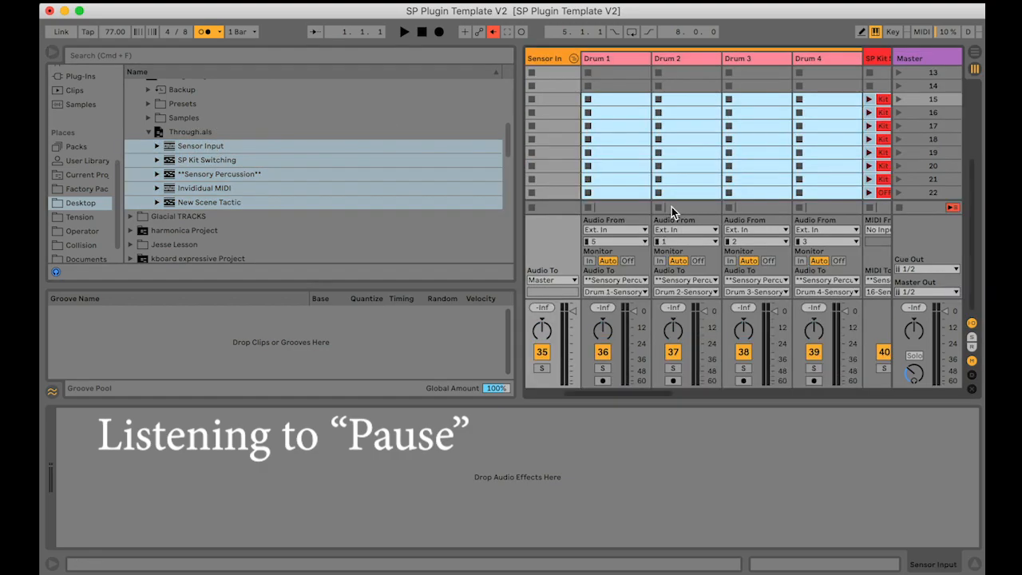
Record-arm Drum 1 to Drum 4 and the Through song's MIDI instrument tracks, including Tom1 and Tom2
{"action": "scroll", "coordinate": [652, 89], "scroll_direction": "left", "scroll_amount": 4}
{"action": "left_click", "coordinate": [627, 380]}
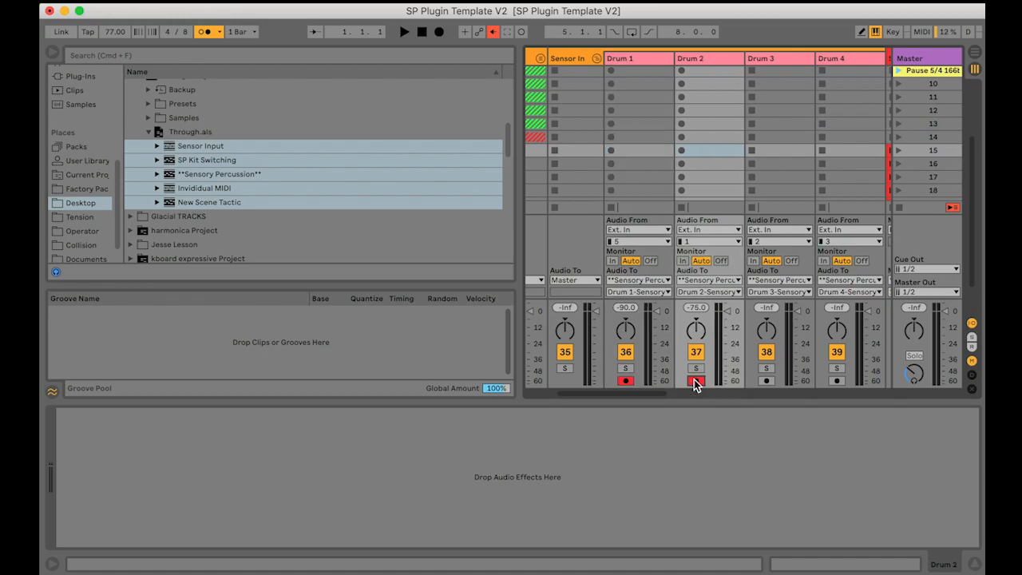
{"action": "left_click", "coordinate": [696, 380]}
{"action": "left_click", "coordinate": [766, 381]}
{"action": "left_click", "coordinate": [834, 381]}
{"action": "scroll", "coordinate": [738, 339], "scroll_direction": "right", "scroll_amount": 8}
{"action": "left_click", "coordinate": [687, 381]}
{"action": "left_click", "coordinate": [771, 381]}
{"action": "scroll", "coordinate": [759, 381], "scroll_direction": "right", "scroll_amount": 4}
{"action": "left_click", "coordinate": [718, 381]}
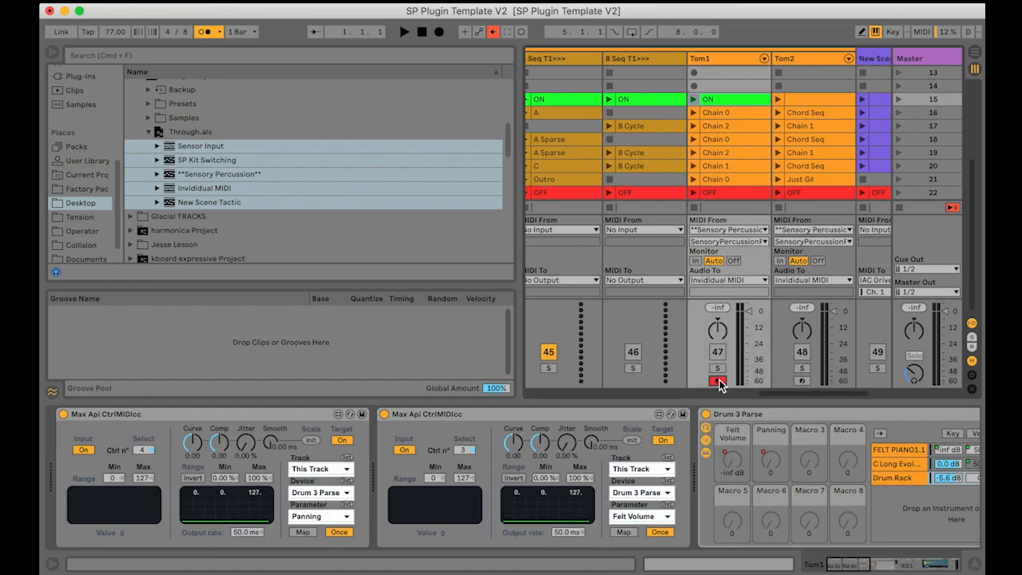
{"action": "left_click", "coordinate": [801, 381]}
{"action": "scroll", "coordinate": [652, 302], "scroll_direction": "right", "scroll_amount": 2}
Fold Through's Sensor In group and group all the imported Through tracks together
{"action": "scroll", "coordinate": [652, 297], "scroll_direction": "left", "scroll_amount": 12}
{"action": "left_click", "coordinate": [714, 58]}
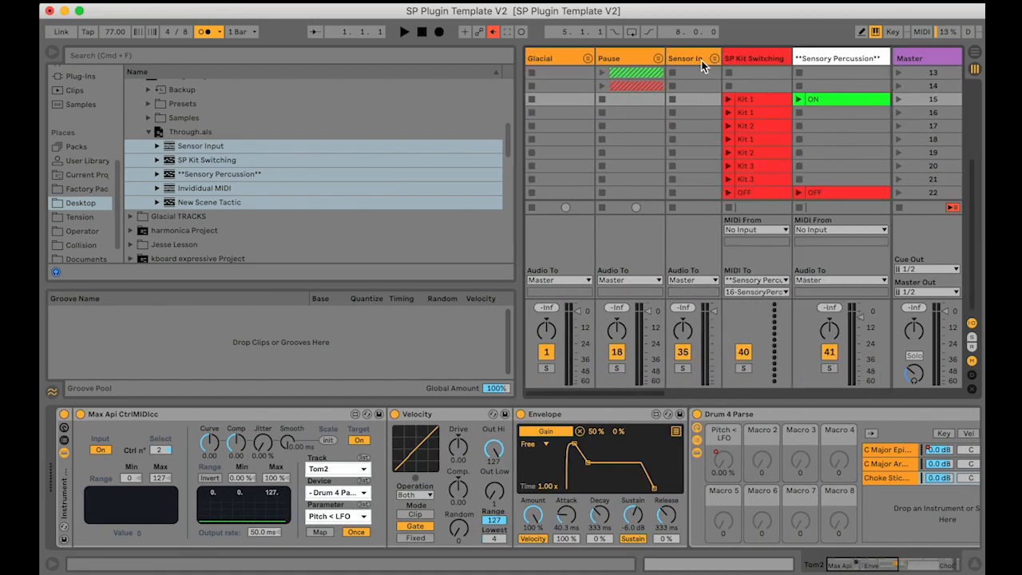
{"action": "left_click", "coordinate": [692, 60]}
{"action": "scroll", "coordinate": [691, 60], "scroll_direction": "right", "scroll_amount": 8}
{"action": "left_click", "coordinate": [799, 59], "text": "shift"}
{"action": "key", "text": "super+g"}
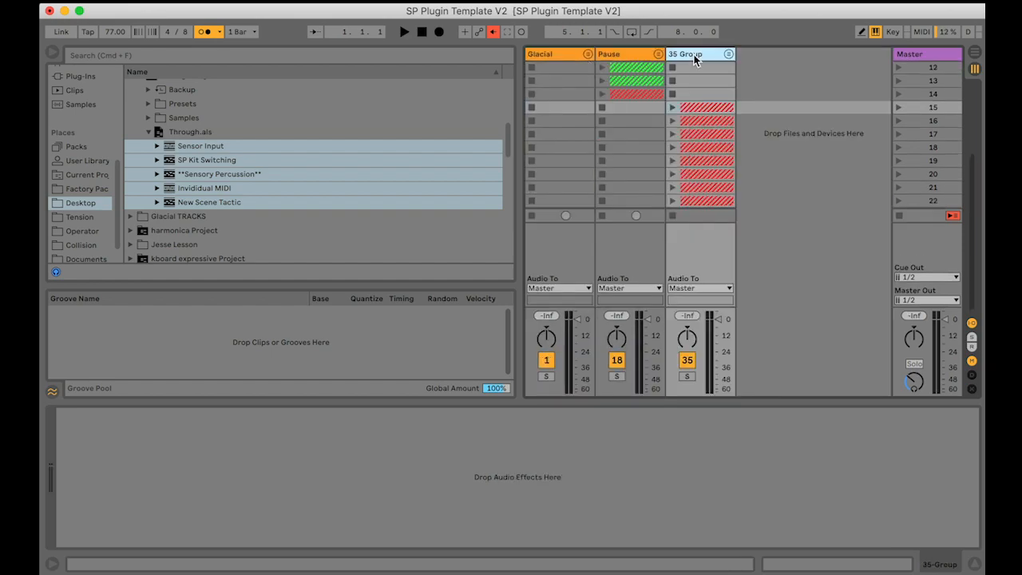
Import all tracks of the Flutter Project's Live Set beside the Through tracks, with their clips starting at scene 23
{"action": "left_click", "coordinate": [701, 202]}
{"action": "left_click", "coordinate": [150, 132]}
{"action": "scroll", "coordinate": [150, 132], "scroll_direction": "up", "scroll_amount": 4}
{"action": "left_click", "coordinate": [140, 91]}
{"action": "left_click", "coordinate": [148, 147]}
{"action": "left_click", "coordinate": [186, 161]}
{"action": "left_click", "coordinate": [209, 231], "text": "shift"}
{"action": "left_click_drag", "start_coordinate": [209, 231], "coordinate": [745, 204]}
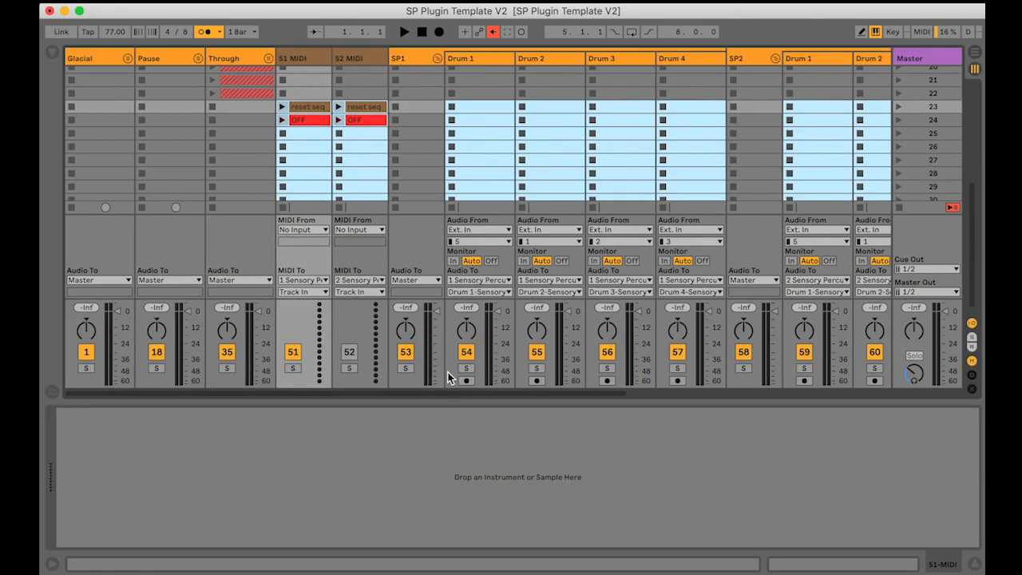
Record-arm all drum tracks in SP1 and SP2 and both Sensory Percussion tracks of the Flutter song
{"action": "left_click_drag", "start_coordinate": [466, 380], "coordinate": [808, 382]}
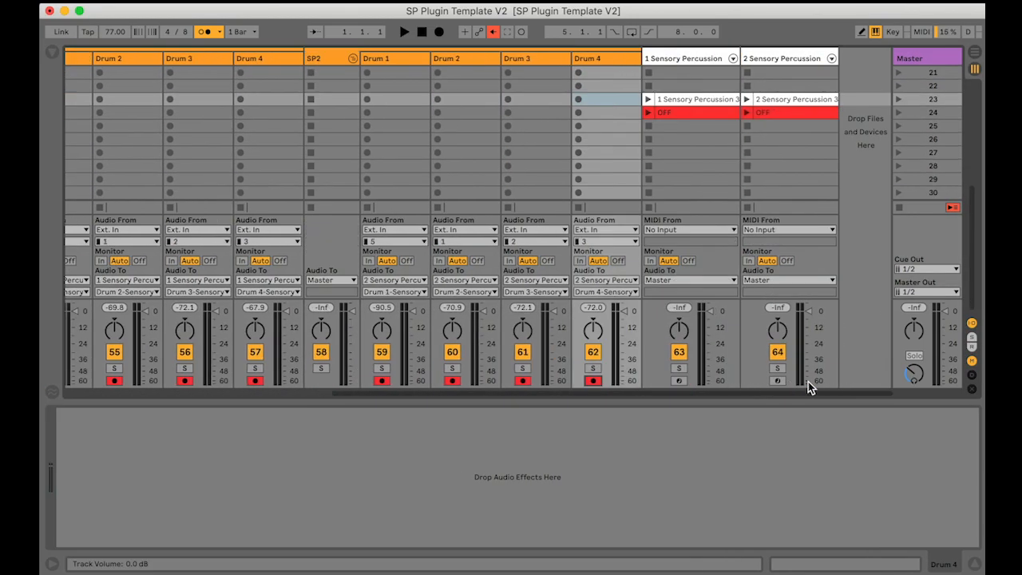
{"action": "left_click", "coordinate": [679, 381], "text": "super"}
{"action": "left_click", "coordinate": [778, 381], "text": "super"}
Fold SP1 and SP2, group all the imported Flutter tracks, and name the group Flutter
{"action": "scroll", "coordinate": [417, 68], "scroll_direction": "left", "scroll_amount": 5}
{"action": "left_click", "coordinate": [413, 60], "text": "alt"}
{"action": "scroll", "coordinate": [407, 68], "scroll_direction": "up", "scroll_amount": 1}
{"action": "left_click", "coordinate": [293, 56]}
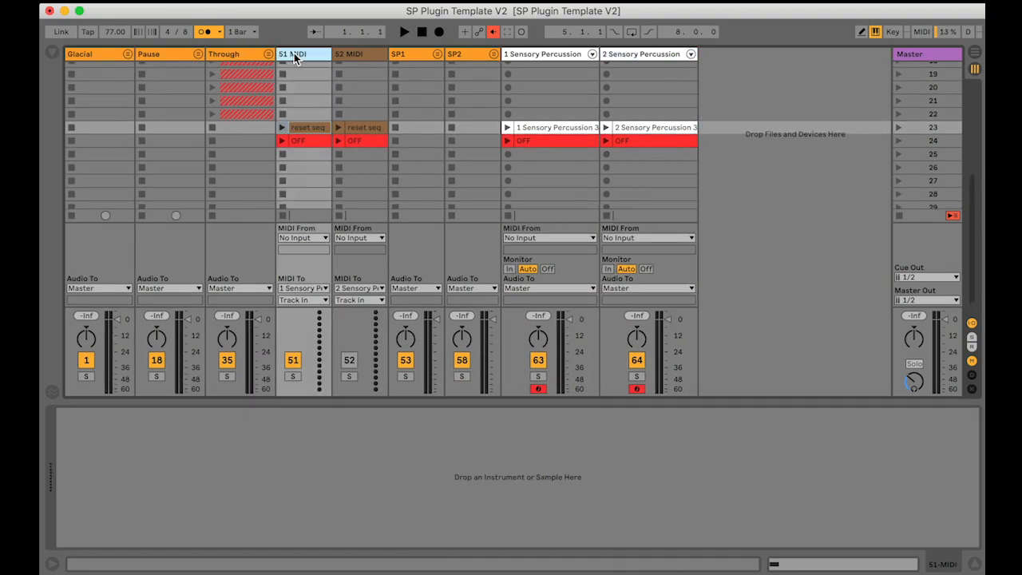
{"action": "left_click", "coordinate": [638, 56], "text": "shift"}
{"action": "key", "text": "super+g"}
{"action": "key", "text": "super+r"}
{"action": "type", "text": "Flutter"}
{"action": "key", "text": "Return"}
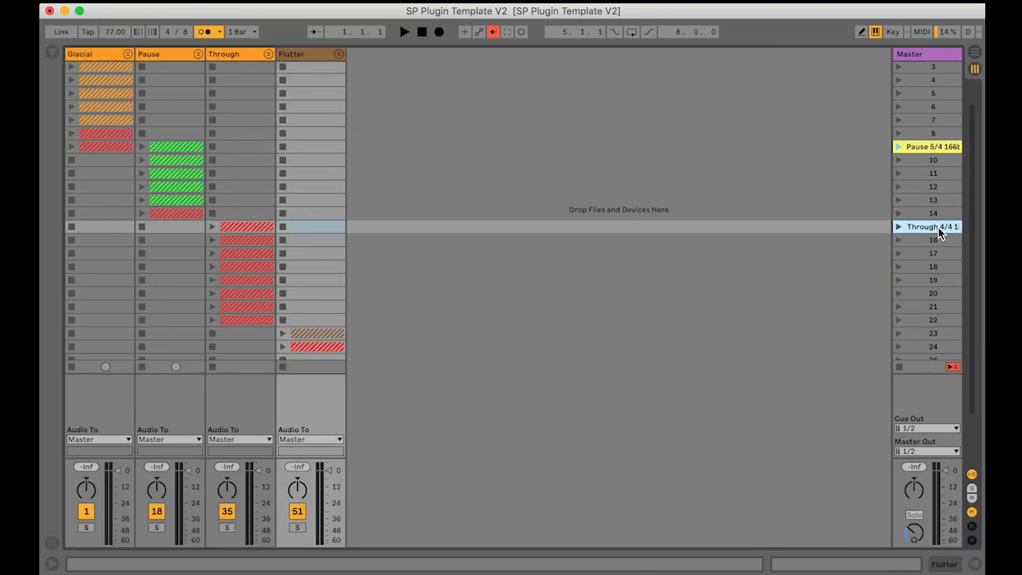
Colour the Through 4/4 171 bpm scene yellow and rename scene 23 Flutter
{"action": "right_click", "coordinate": [938, 227]}
{"action": "left_click", "coordinate": [804, 437]}
{"action": "left_click", "coordinate": [934, 333]}
{"action": "key", "text": "super+r"}
{"action": "type", "text": "Flutter"}
{"action": "key", "text": "Return"}
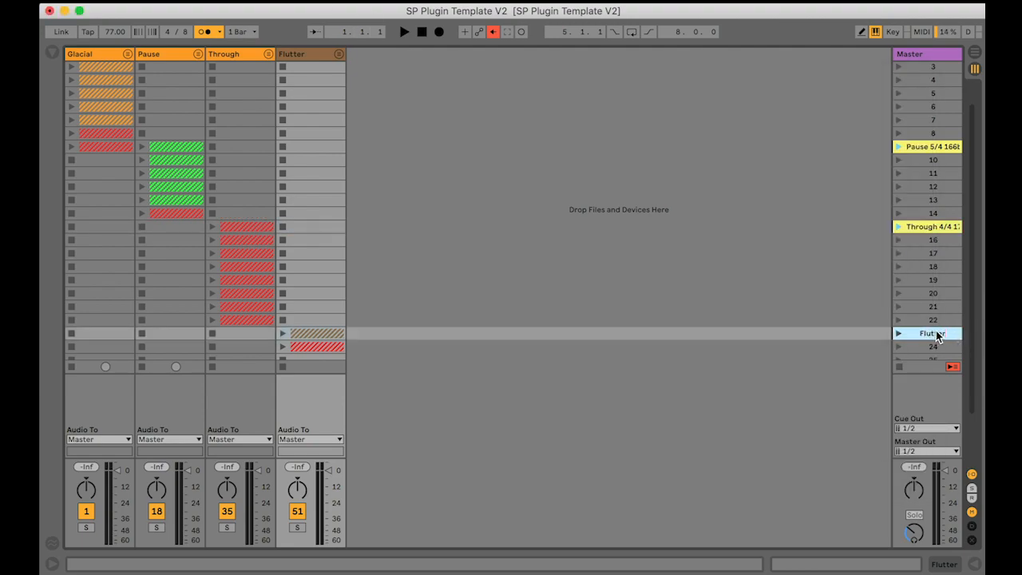
Copy Glacial's OFF clips from the Pause scene to the Through and Flutter scenes, and colour the Flutter scene yellow
{"action": "left_click", "coordinate": [127, 54]}
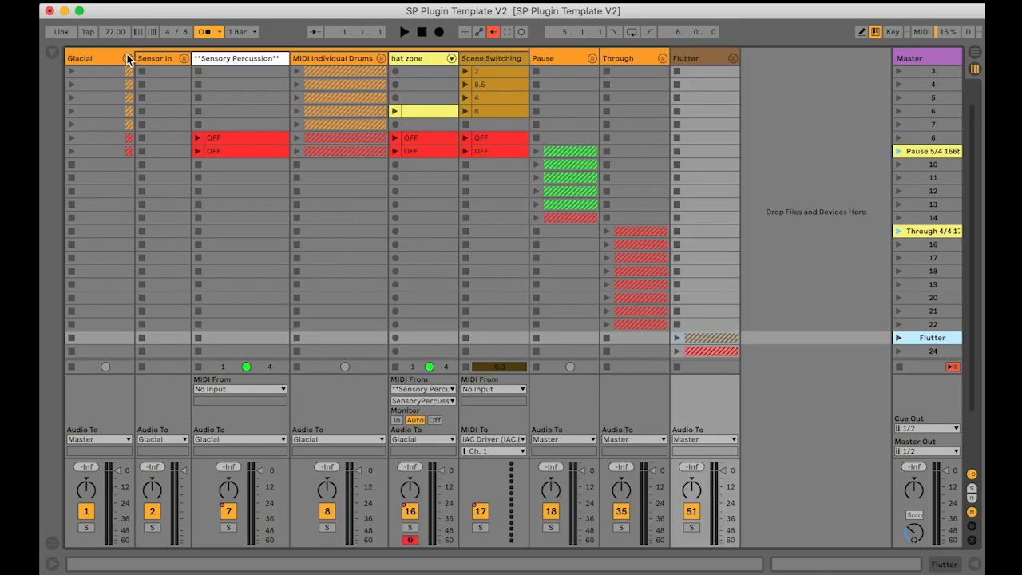
{"action": "left_click", "coordinate": [163, 146]}
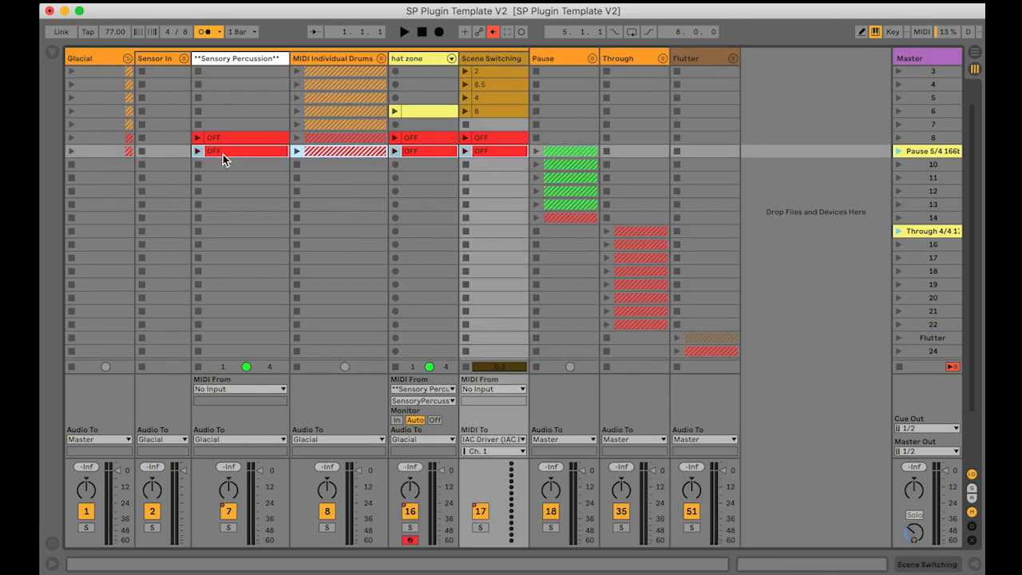
{"action": "scroll", "coordinate": [222, 154], "scroll_direction": "down", "scroll_amount": 1}
{"action": "left_click_drag", "start_coordinate": [220, 141], "coordinate": [221, 215]}
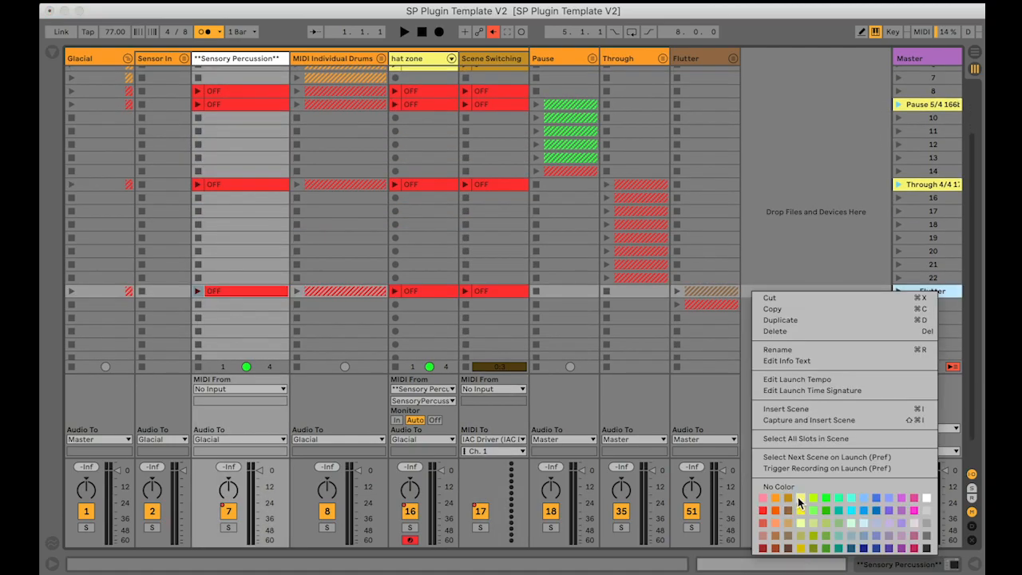
{"action": "left_click", "coordinate": [800, 494]}
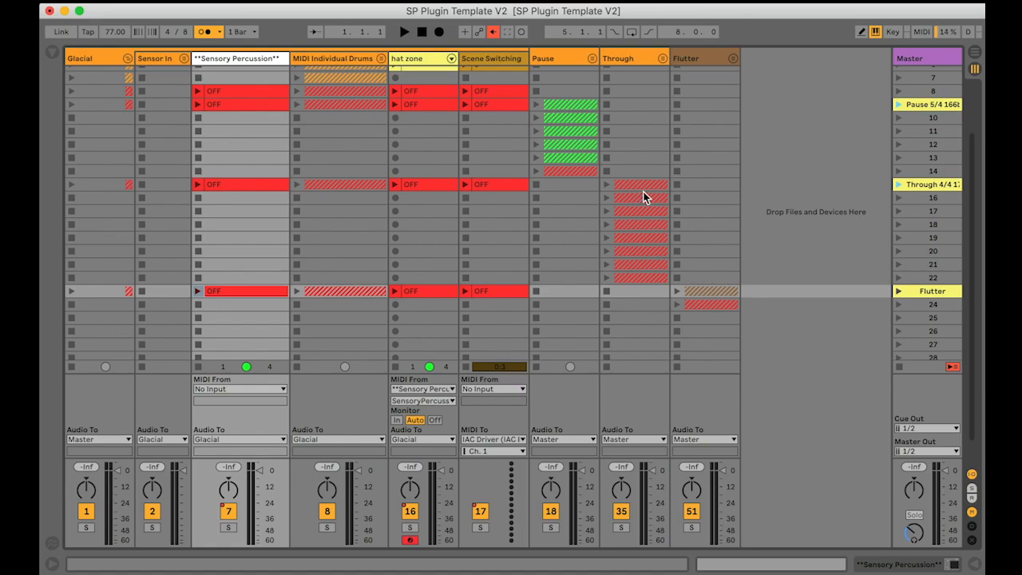
Copy the Pause group's OFF clips to the Flutter scene, and fold the Flutter group once its OFF clips are in place
{"action": "scroll", "coordinate": [639, 191], "scroll_direction": "up", "scroll_amount": 6}
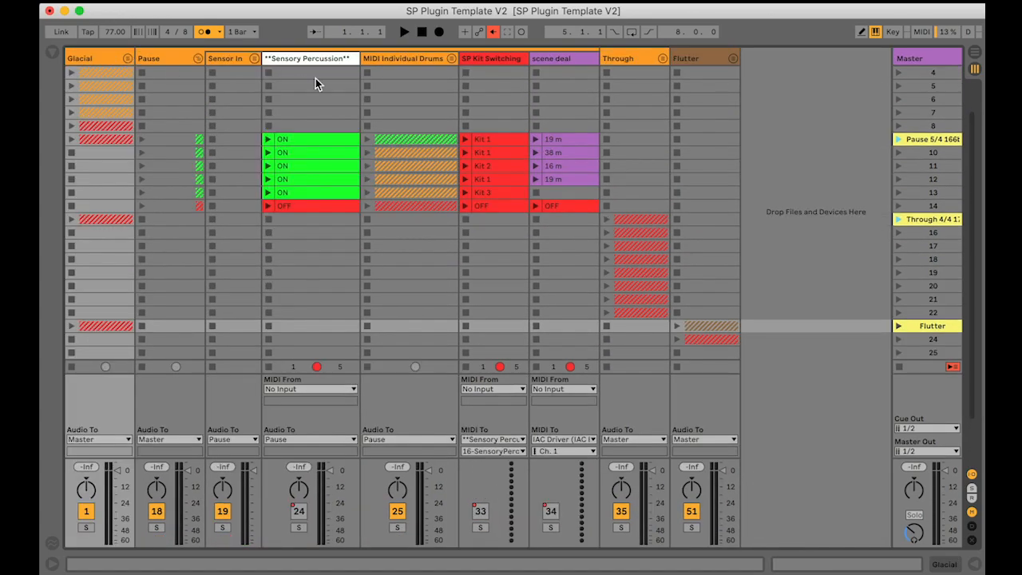
{"action": "left_click_drag", "start_coordinate": [311, 205], "coordinate": [328, 326]}
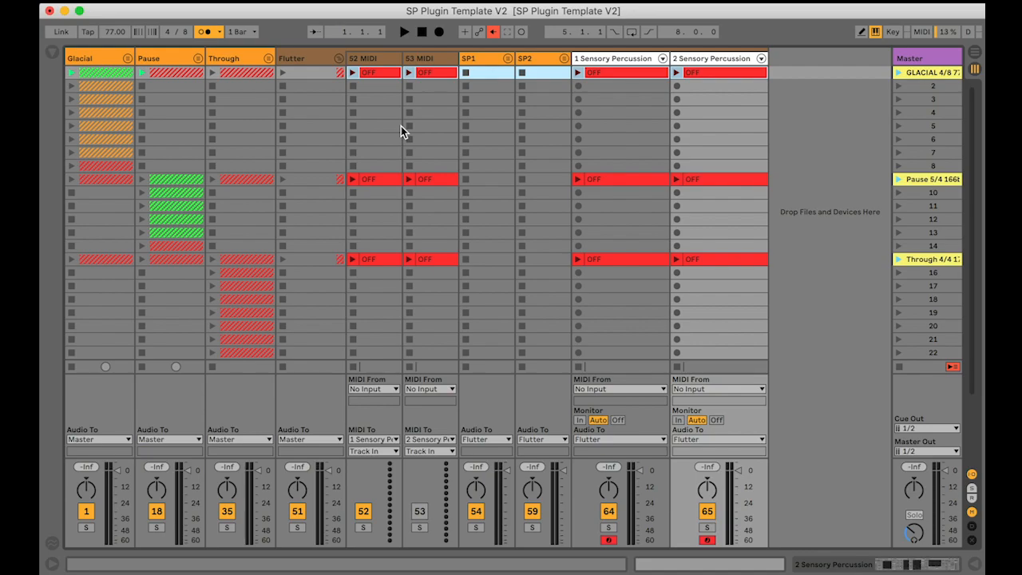
{"action": "left_click", "coordinate": [339, 58]}
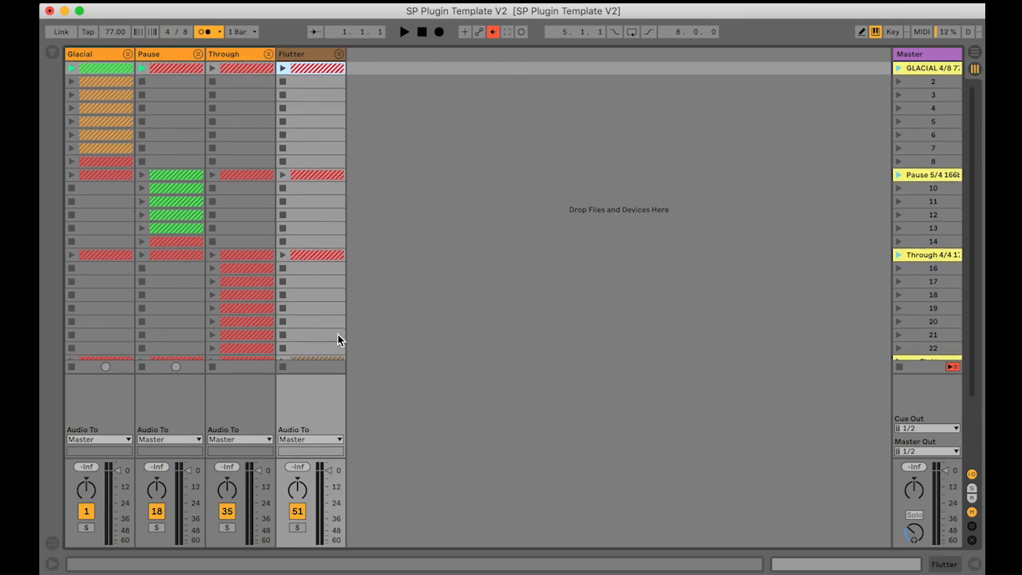
{"action": "scroll", "coordinate": [331, 352], "scroll_direction": "down", "scroll_amount": 3}
{"action": "scroll", "coordinate": [331, 352], "scroll_direction": "up", "scroll_amount": 3}
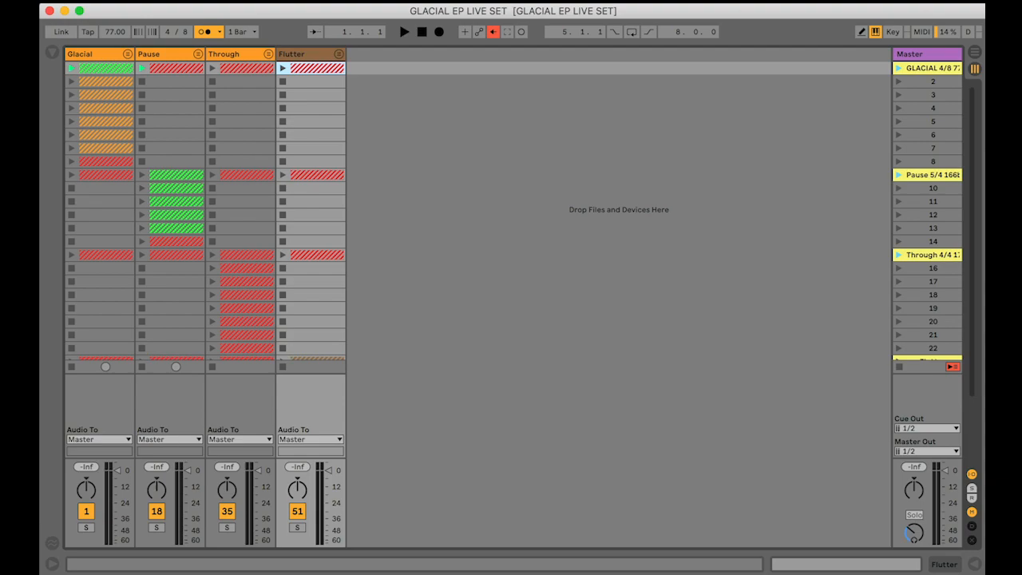
Collect all external media into the GLACIAL EP LIVE SET project and save, accepting Yes for all four file sources
{"action": "left_click", "coordinate": [119, 0]}
{"action": "left_click", "coordinate": [167, 165]}
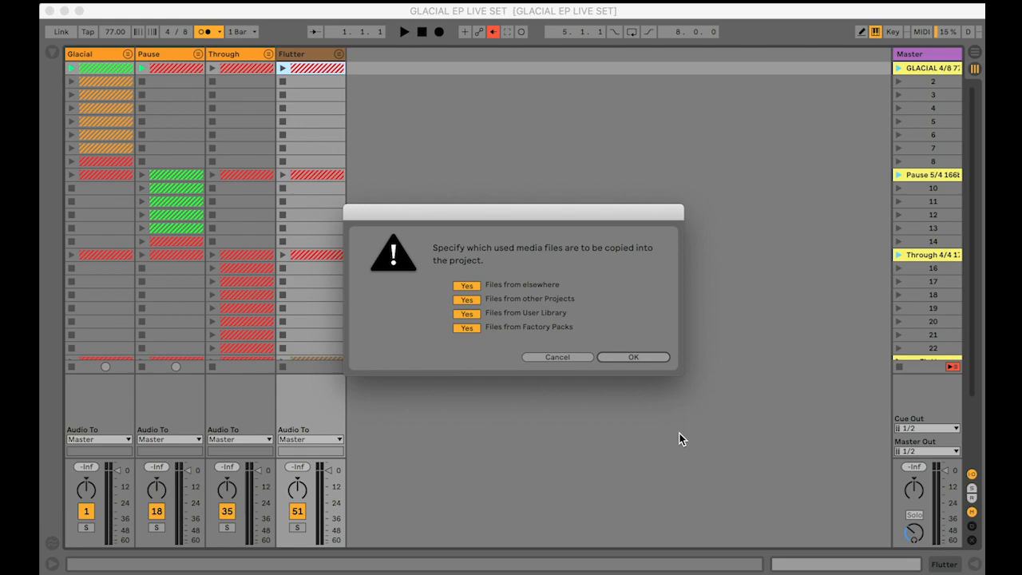
{"action": "key", "text": "Return"}
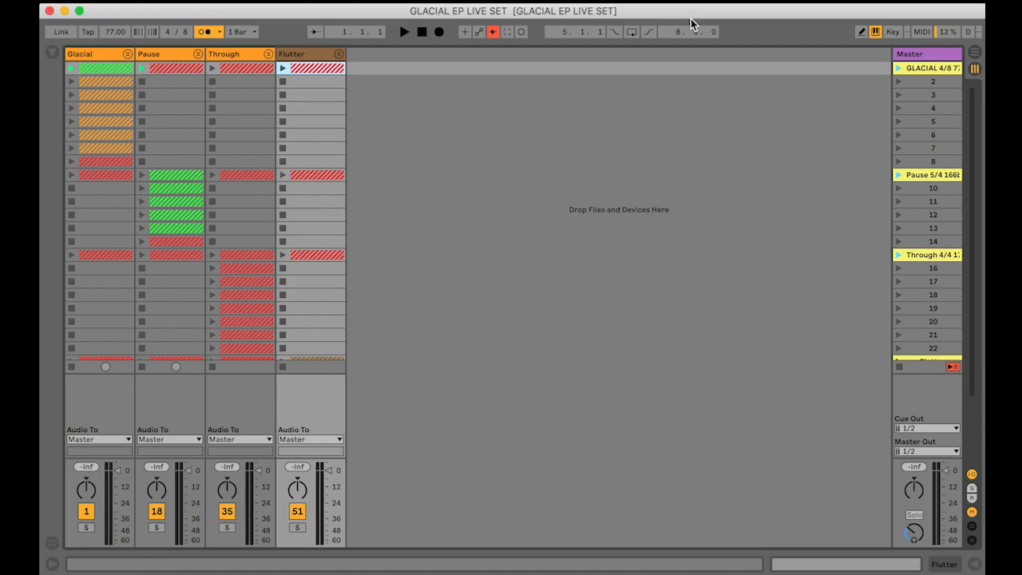
Switch to Finder's Glacial Live Set folder, collapse SP Plugin Template V2 Project, and expand GLACIAL EP LIVE SET Project to view its contents
{"action": "left_click_drag", "start_coordinate": [691, 19], "coordinate": [697, 333]}
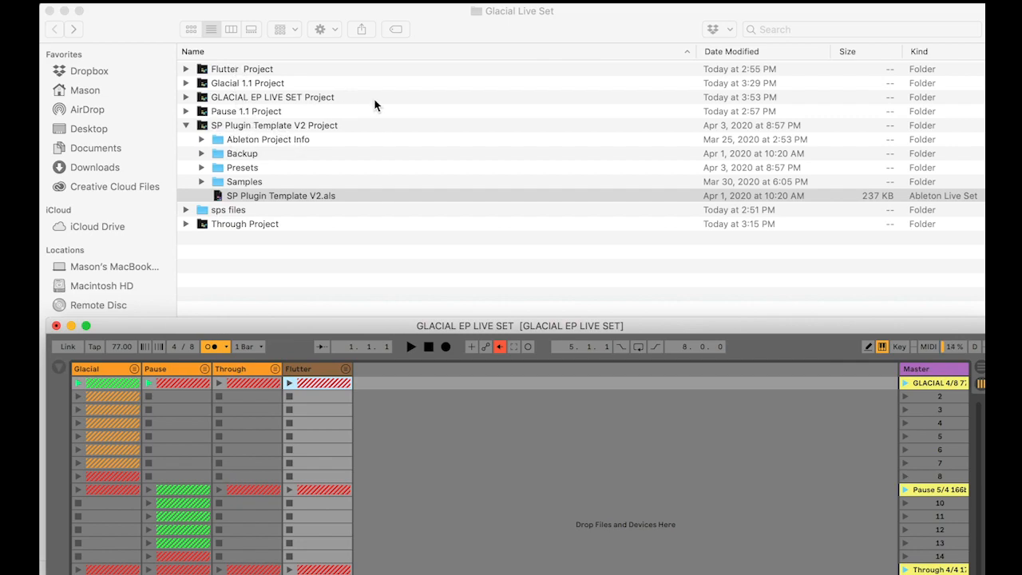
{"action": "left_click", "coordinate": [185, 125]}
{"action": "left_click", "coordinate": [186, 97]}
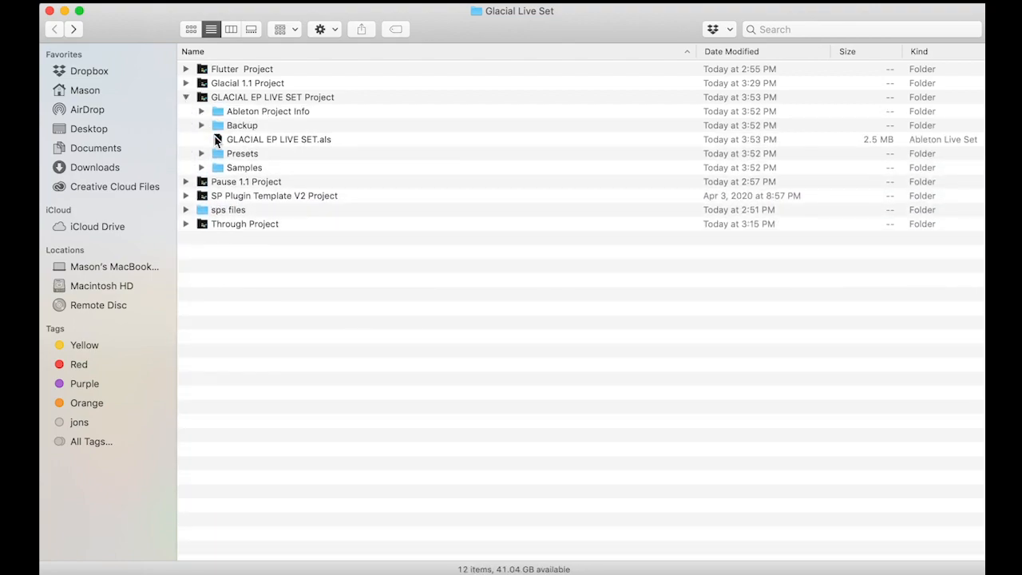
{"action": "left_click", "coordinate": [273, 99]}
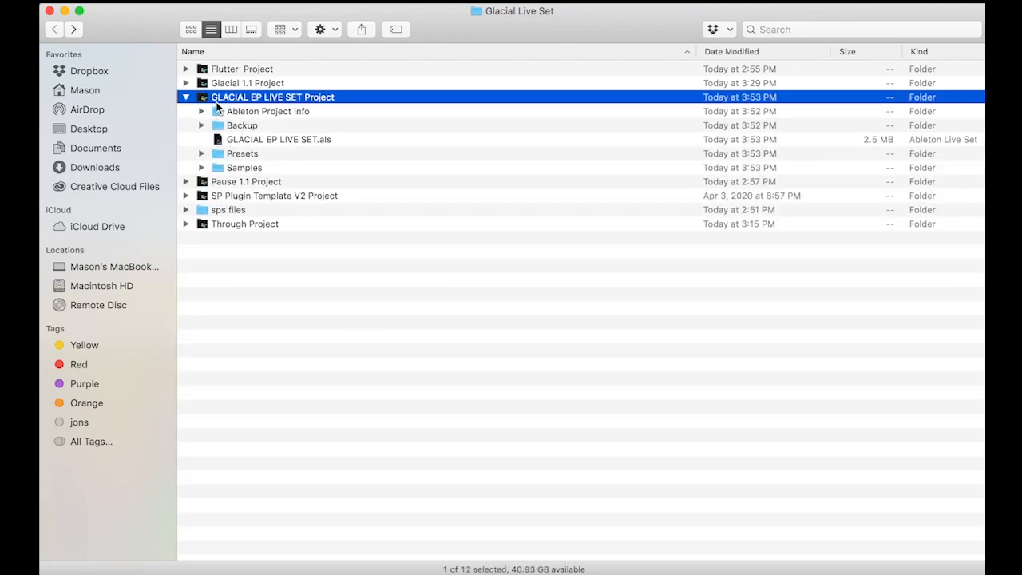
Expand sps files and the Flutters V1.0 samples folder to look through the stored samples, and collapse Flutters V1.0 again
{"action": "left_click", "coordinate": [186, 210]}
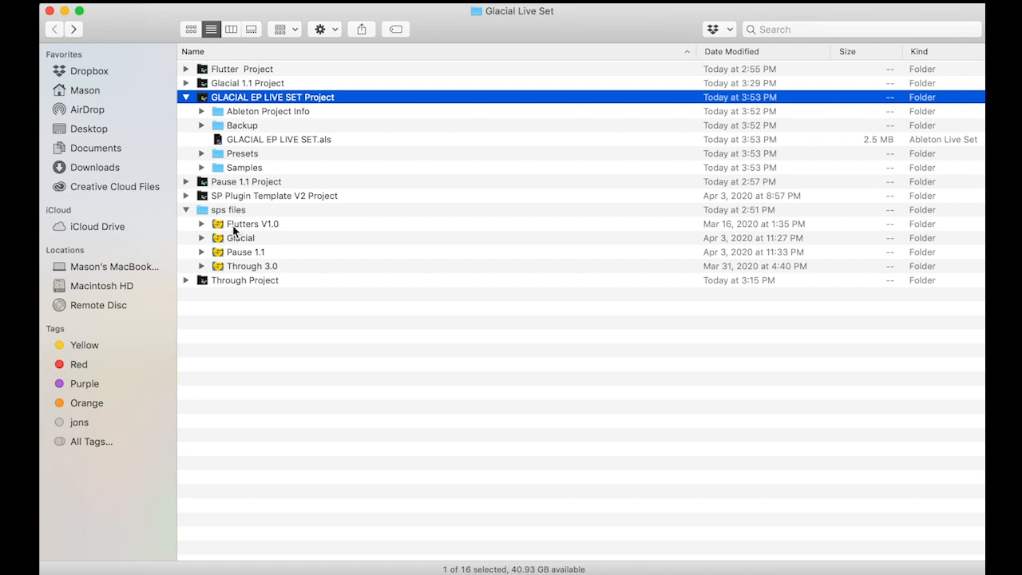
{"action": "left_click", "coordinate": [201, 224]}
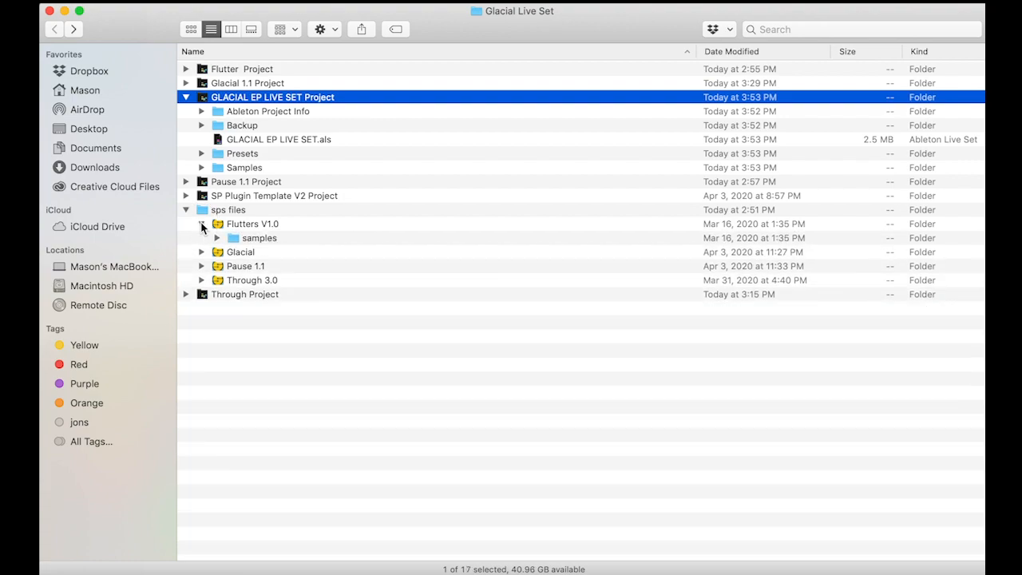
{"action": "left_click", "coordinate": [216, 238]}
{"action": "scroll", "coordinate": [253, 342], "scroll_direction": "down", "scroll_amount": 3}
{"action": "scroll", "coordinate": [253, 335], "scroll_direction": "up", "scroll_amount": 3}
{"action": "left_click", "coordinate": [217, 239]}
{"action": "left_click", "coordinate": [201, 224]}
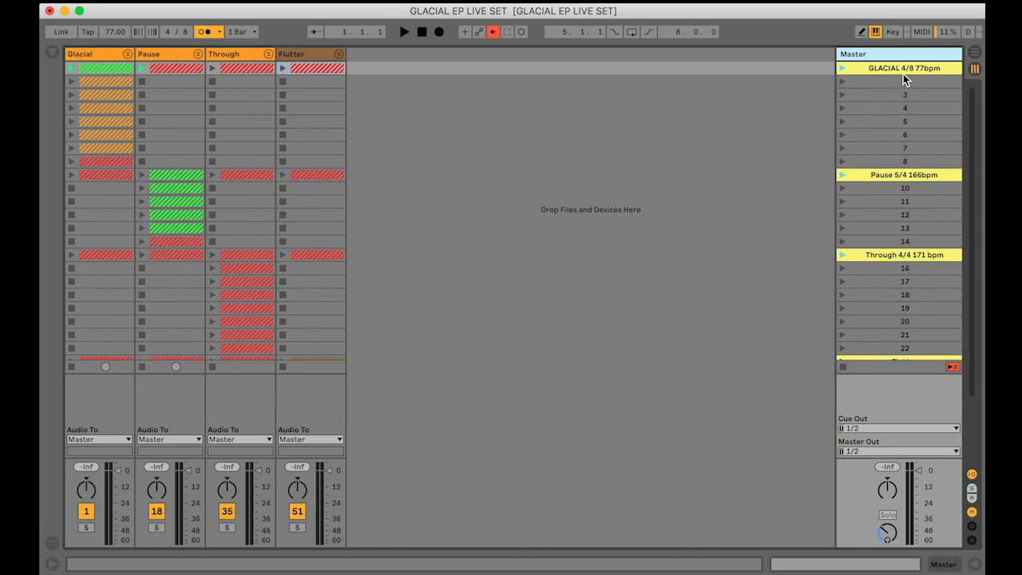
Return to the GLACIAL EP LIVE SET, unfold the Flutter group, and open the plugin window of its 1 Sensory Percussion track
{"action": "scroll", "coordinate": [903, 73], "scroll_direction": "down", "scroll_amount": 4}
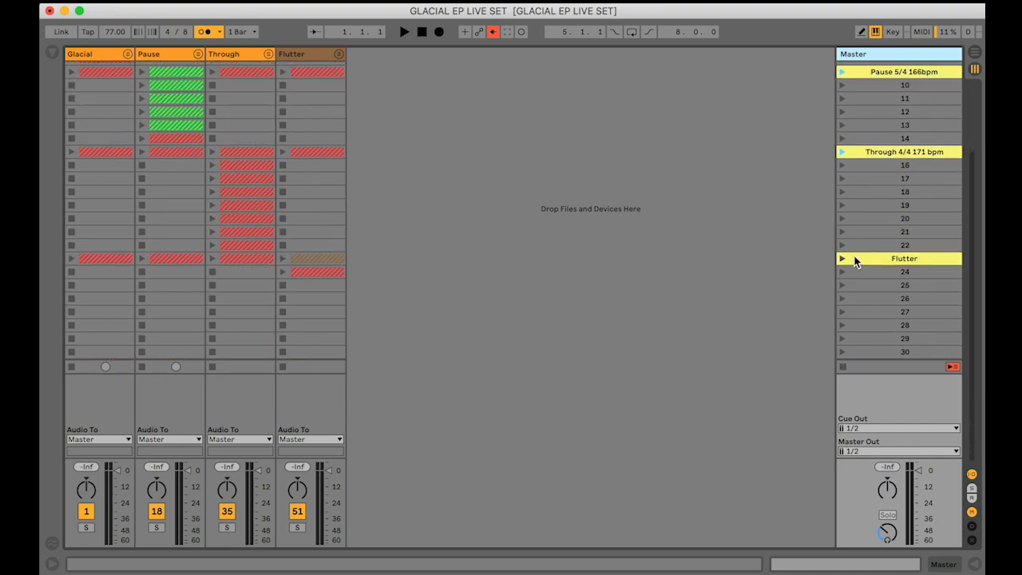
{"action": "left_click", "coordinate": [339, 54]}
{"action": "double_click", "coordinate": [618, 60]}
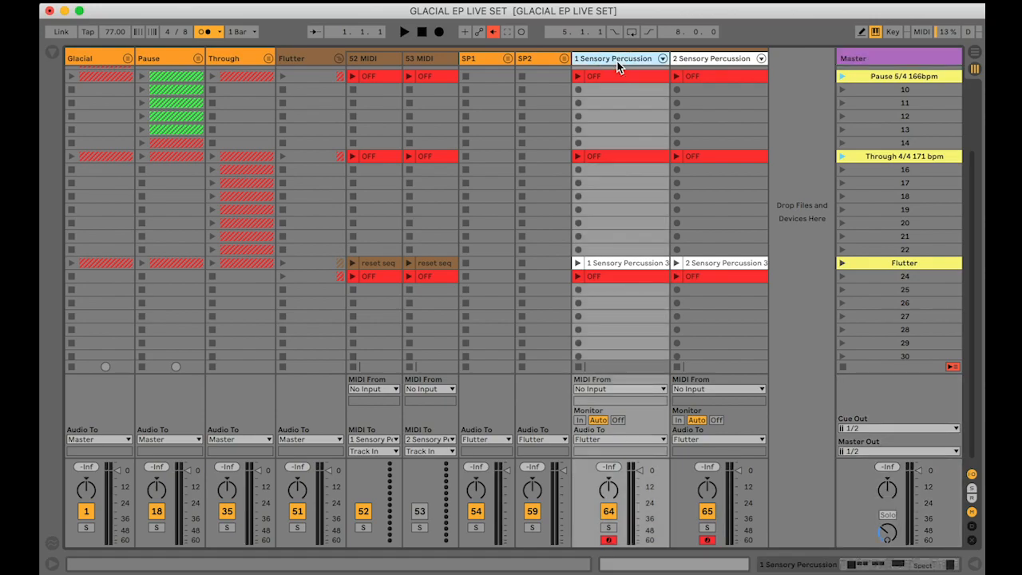
{"action": "left_click", "coordinate": [105, 414]}
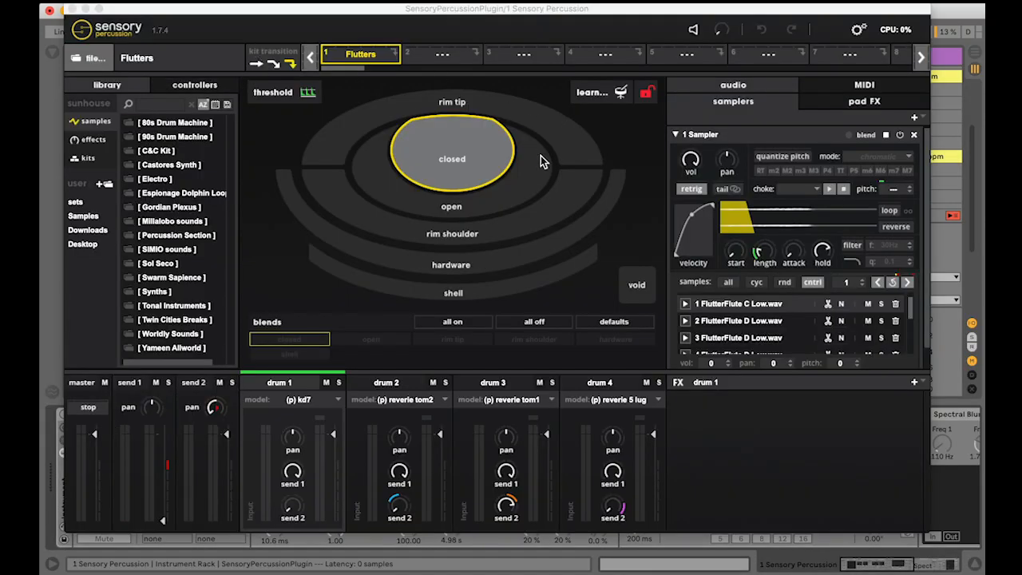
Look through drum 1's FlutterFlute samples and the controllers, including external automation, in the Sensory Percussion plugin
{"action": "scroll", "coordinate": [748, 323], "scroll_direction": "down", "scroll_amount": 2}
{"action": "scroll", "coordinate": [748, 323], "scroll_direction": "down", "scroll_amount": 3}
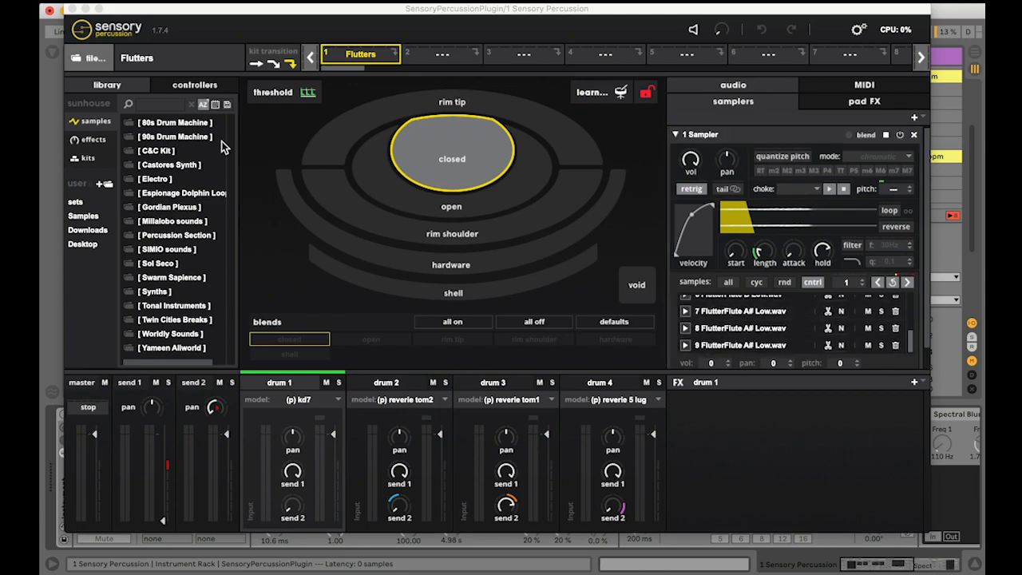
{"action": "left_click", "coordinate": [213, 87]}
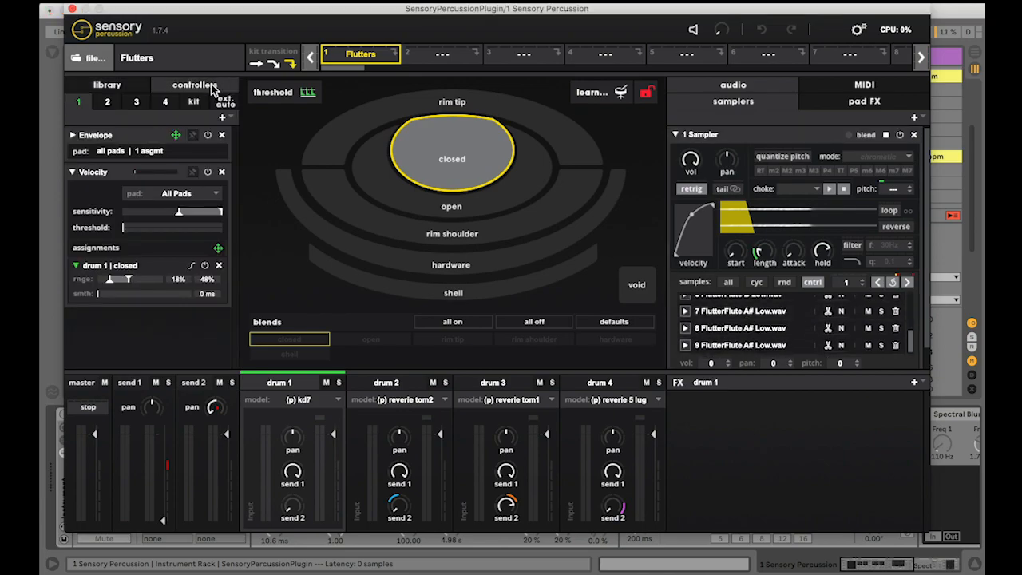
{"action": "left_click", "coordinate": [222, 102]}
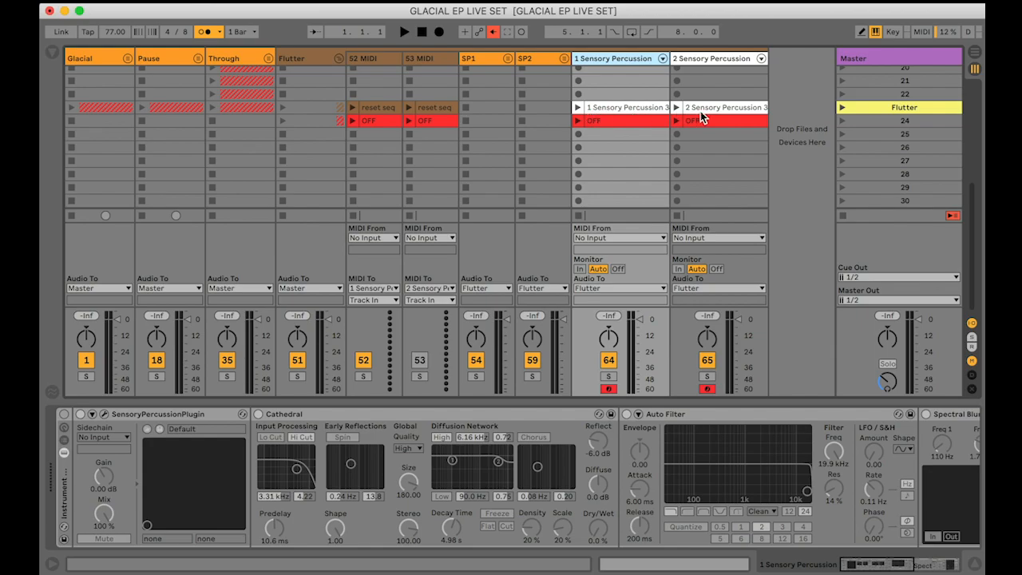
Add a MIDI track after 2 Sensory Percussion, with its MIDI output set to IAC Driver (IAC Bus 1) and No Input
{"action": "left_click", "coordinate": [737, 60]}
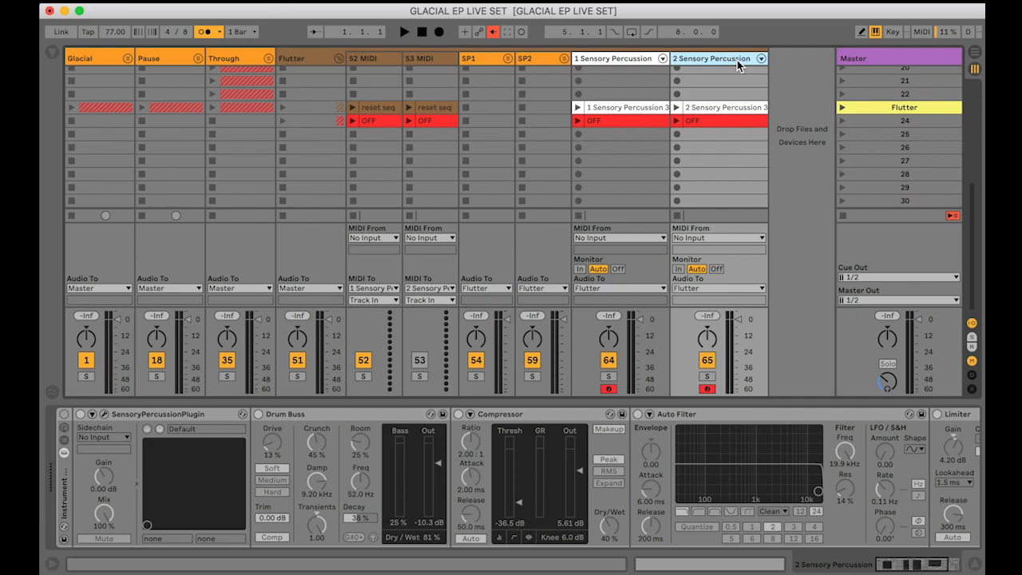
{"action": "key", "text": "super+shift+t"}
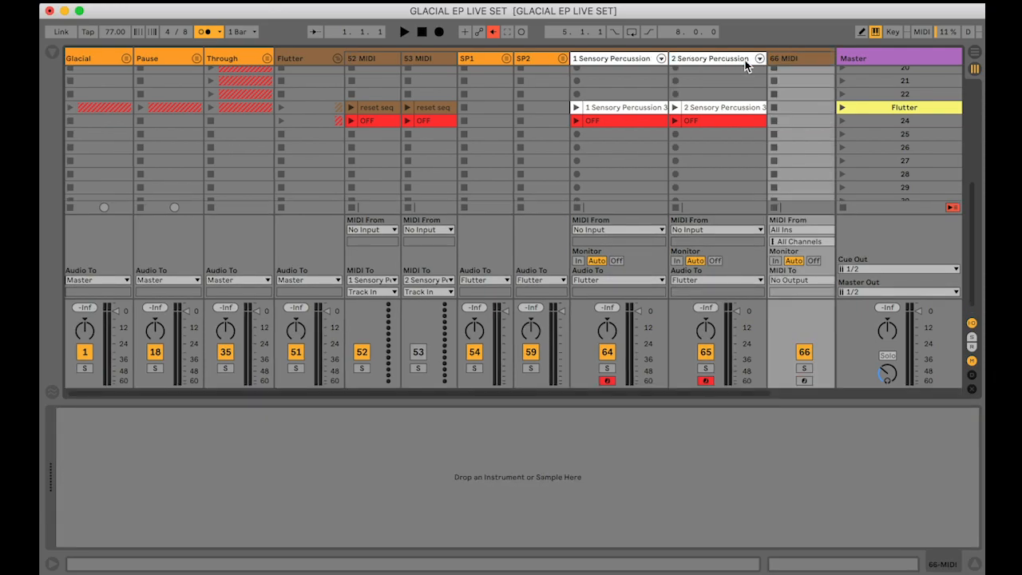
{"action": "left_click", "coordinate": [773, 281]}
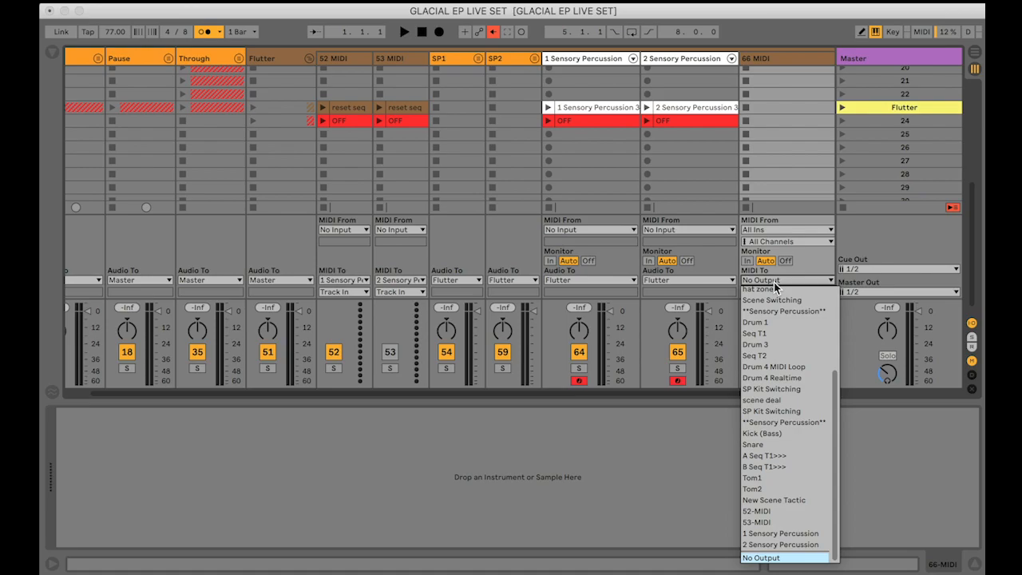
{"action": "scroll", "coordinate": [773, 282], "scroll_direction": "up", "scroll_amount": 10}
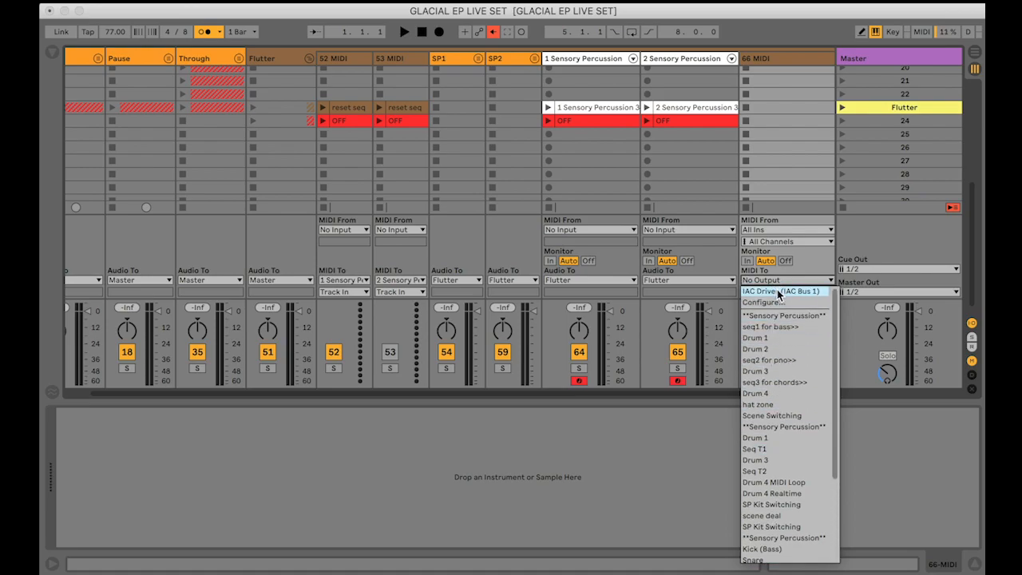
{"action": "left_click", "coordinate": [775, 231]}
{"action": "left_click", "coordinate": [773, 231]}
{"action": "scroll", "coordinate": [757, 540], "scroll_direction": "down", "scroll_amount": 5}
{"action": "left_click", "coordinate": [764, 552]}
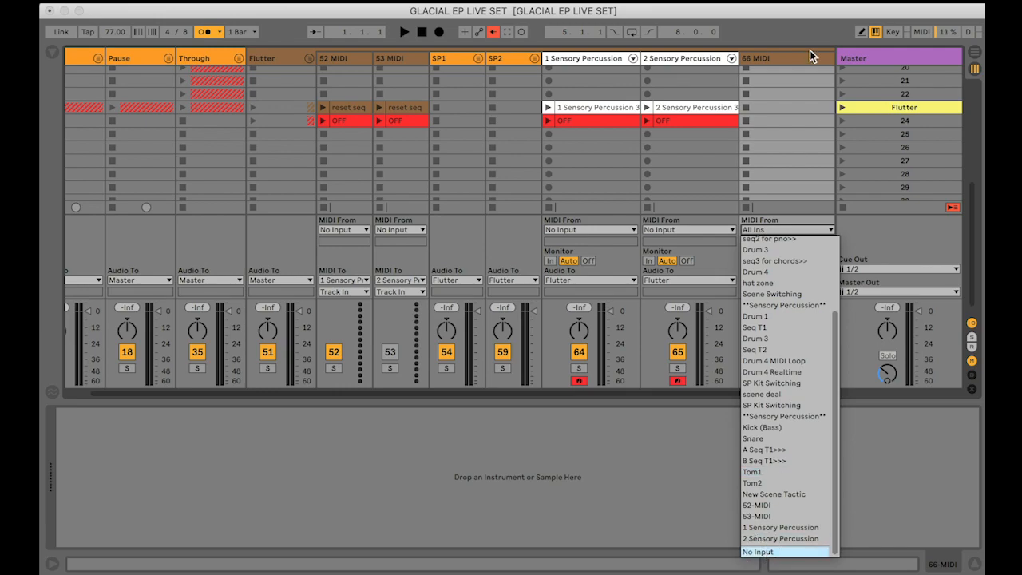
Create a clip on the new MIDI track in the Flutter scene and raise the start of its 38 - Data Entry Fine envelope
{"action": "double_click", "coordinate": [784, 108]}
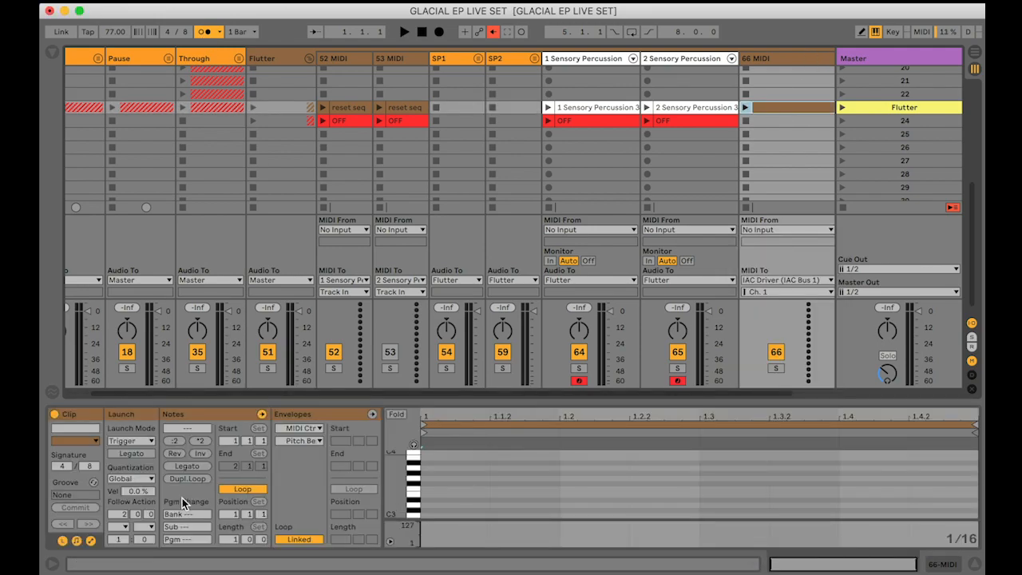
{"action": "left_click", "coordinate": [319, 439]}
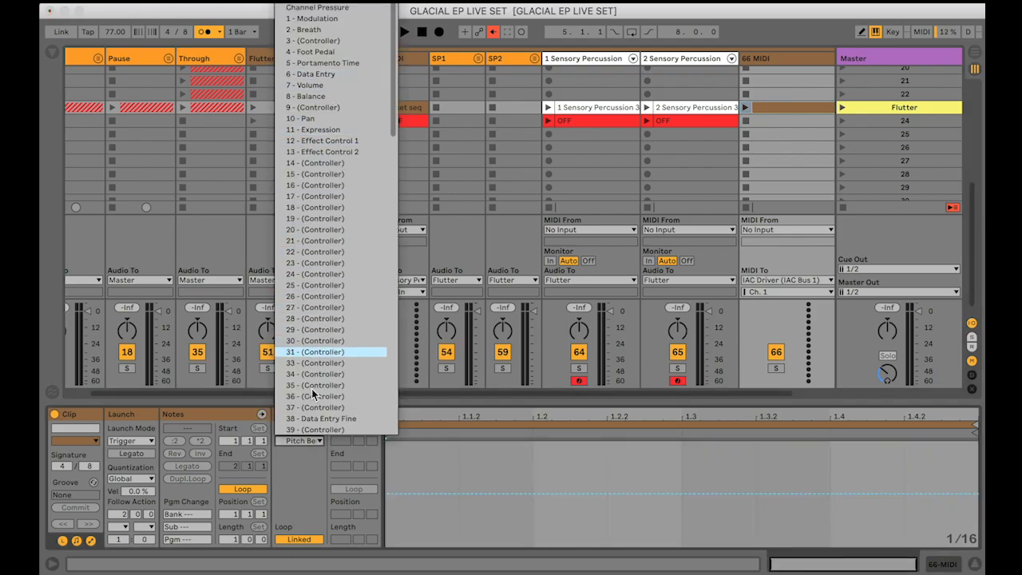
{"action": "left_click", "coordinate": [317, 418]}
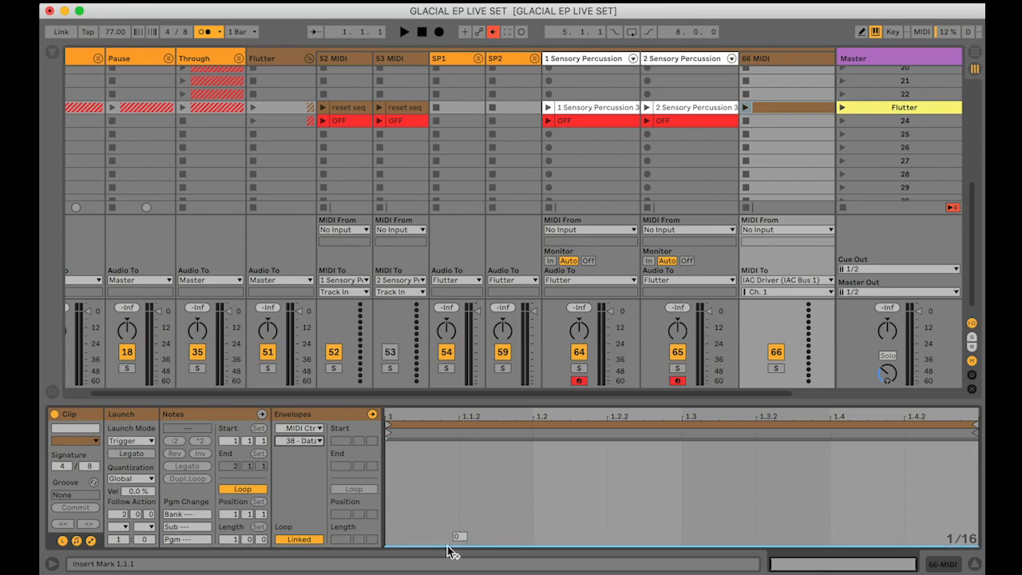
{"action": "mouse_move", "coordinate": [454, 547]}
{"action": "left_mouse_down"}
{"action": "mouse_move", "coordinate": [458, 531]}
{"action": "mouse_move", "coordinate": [474, 547]}
{"action": "left_mouse_up"}
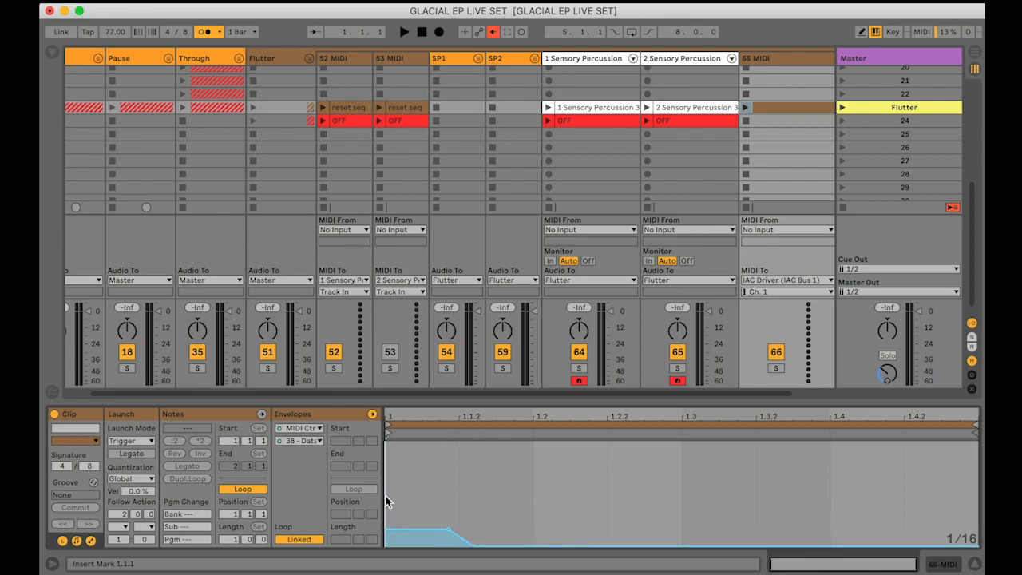
Launch the new clip and MIDI-map the metronome switch to its controller data
{"action": "left_click", "coordinate": [745, 108]}
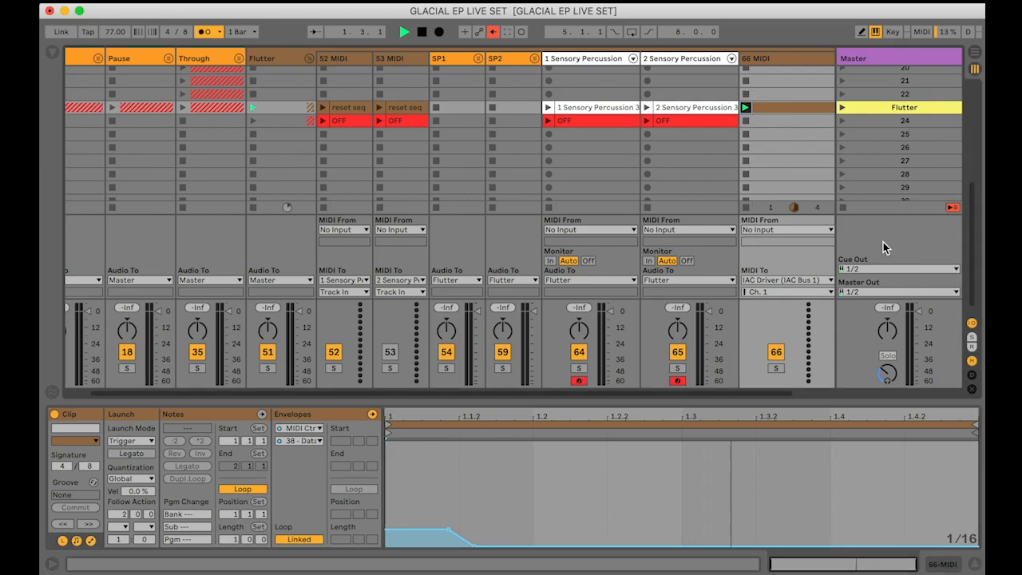
{"action": "key", "text": "super+m"}
{"action": "left_click", "coordinate": [213, 30]}
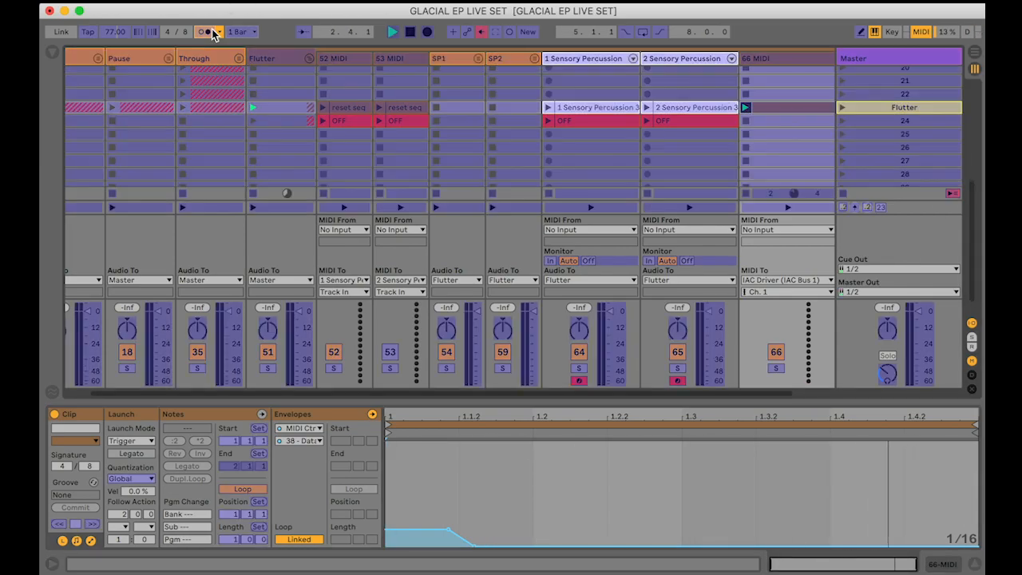
{"action": "key", "text": "super+m"}
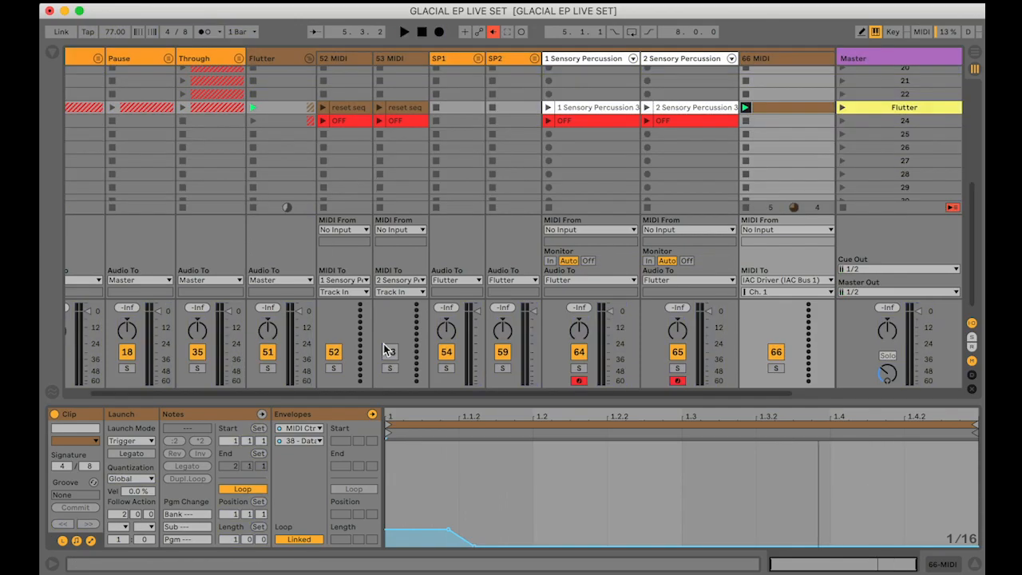
Lower the clip's controller envelope to 0, and make it a purple clip named click OFF
{"action": "left_click_drag", "start_coordinate": [411, 531], "coordinate": [452, 544]}
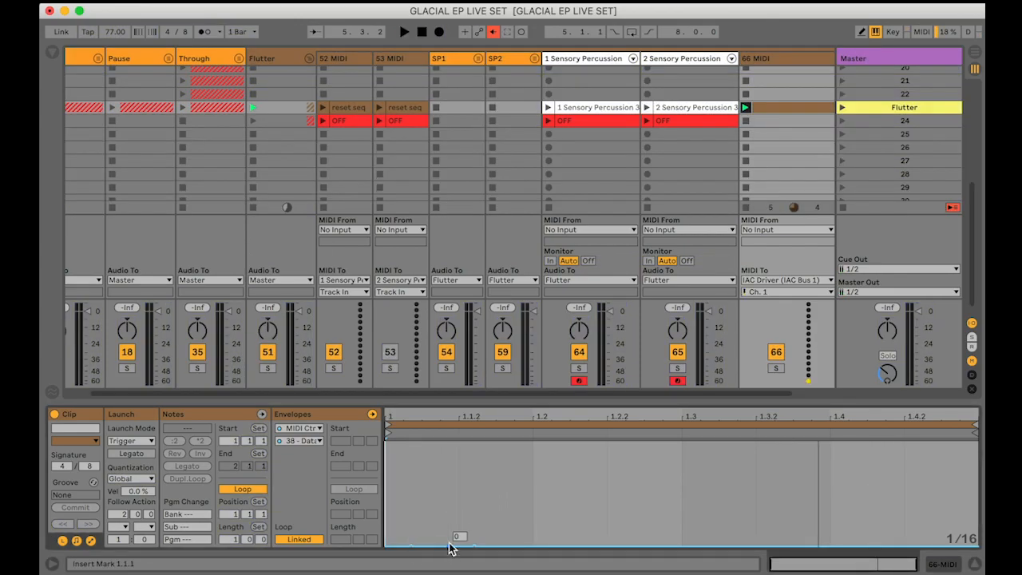
{"action": "right_click", "coordinate": [777, 111]}
{"action": "left_click", "coordinate": [915, 330]}
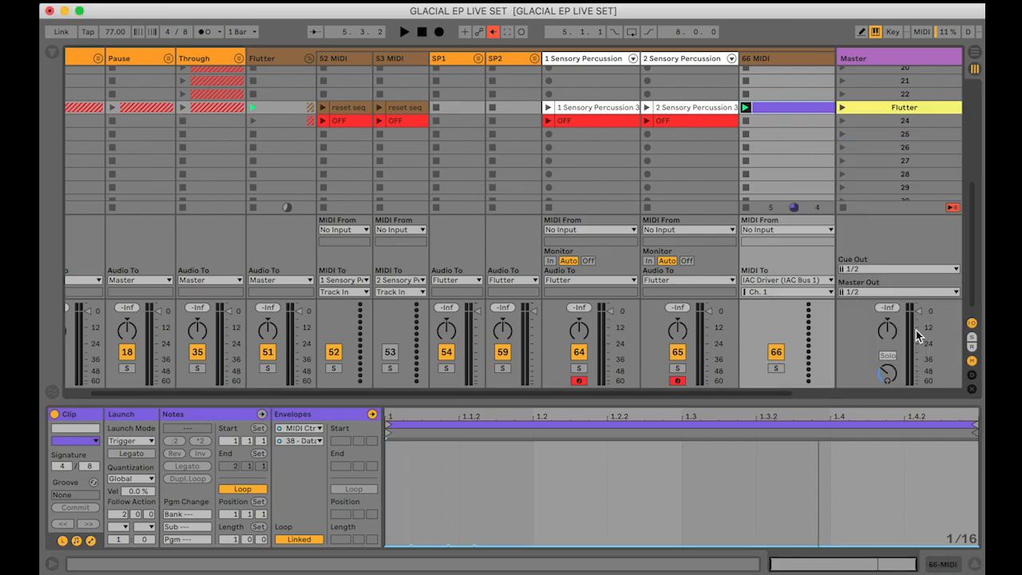
{"action": "key", "text": "super+r"}
{"action": "type", "text": "click OFF"}
{"action": "key", "text": "Return"}
Copy click OFF into the Through 4/4 171 bpm scene as click ON, with its controller envelope raised to the maximum throughout
{"action": "scroll", "coordinate": [782, 109], "scroll_direction": "up", "scroll_amount": 3}
{"action": "scroll", "coordinate": [783, 108], "scroll_direction": "right", "scroll_amount": 2}
{"action": "scroll", "coordinate": [783, 108], "scroll_direction": "up", "scroll_amount": 3}
{"action": "left_click_drag", "start_coordinate": [744, 190], "coordinate": [755, 86]}
{"action": "key", "text": "Right"}
{"action": "type", "text": "N"}
{"action": "key", "text": "Return"}
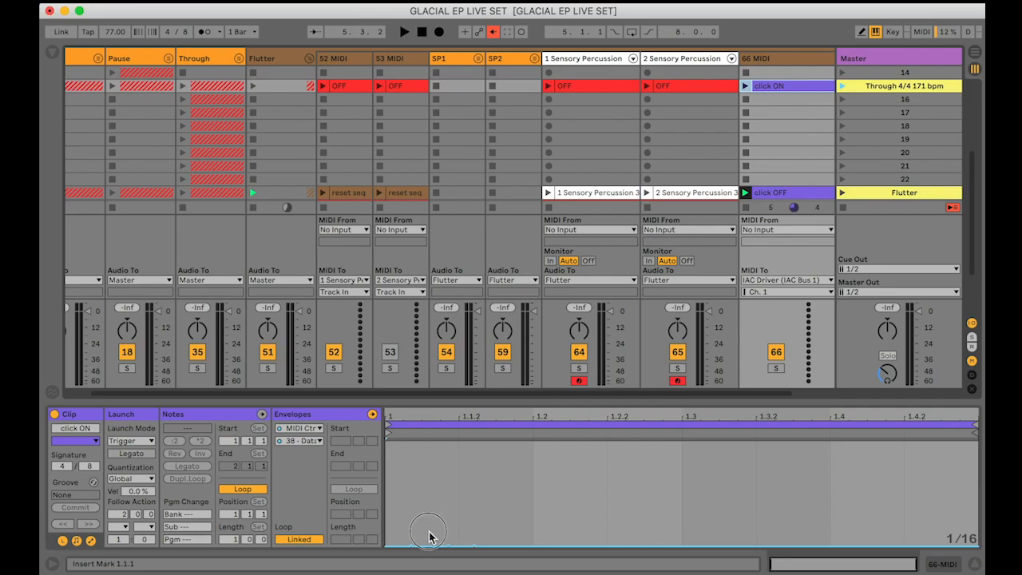
{"action": "left_click", "coordinate": [451, 538]}
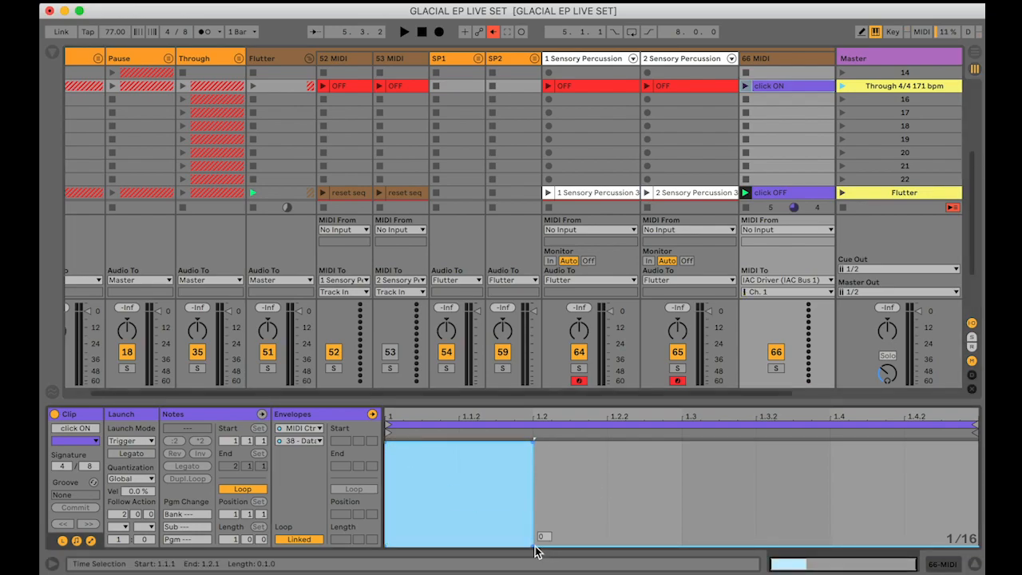
{"action": "left_click", "coordinate": [527, 474]}
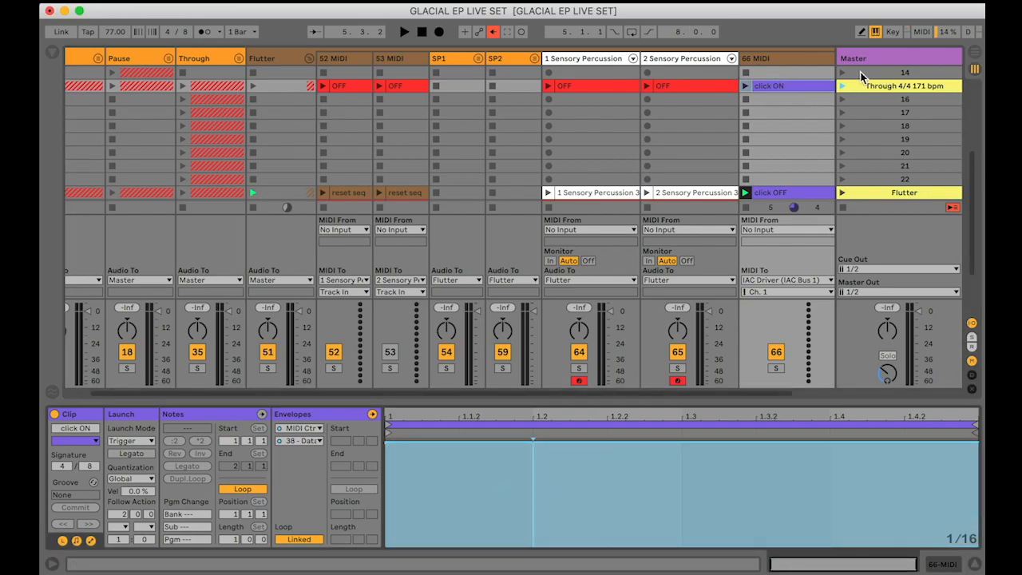
Launch the Through 4/4 171 bpm and Flutter scenes to test the metronome switching
{"action": "left_click", "coordinate": [843, 87]}
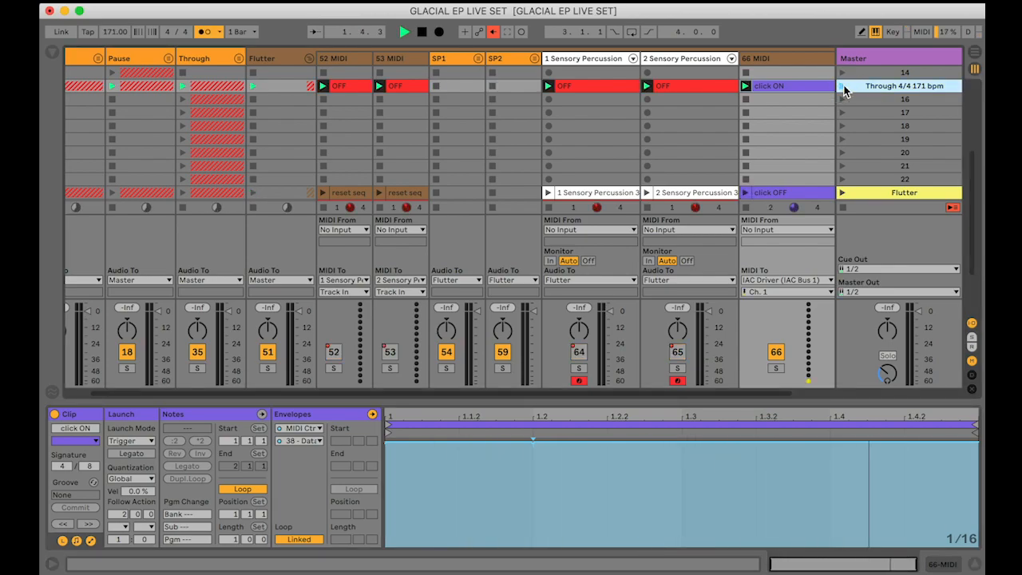
{"action": "key", "text": "space"}
{"action": "scroll", "coordinate": [844, 90], "scroll_direction": "down", "scroll_amount": 5}
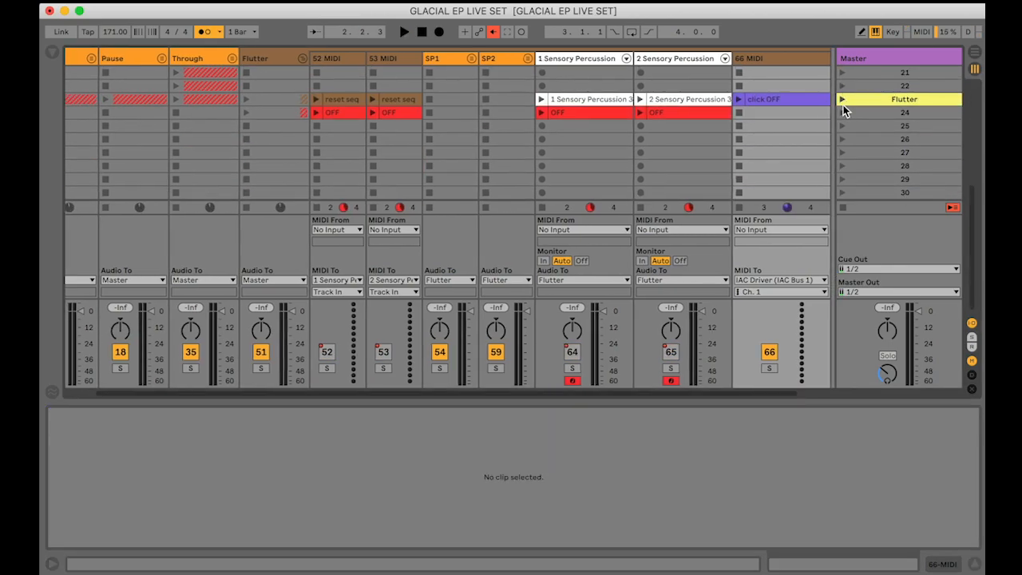
{"action": "left_click", "coordinate": [842, 99]}
{"action": "key", "text": "space"}
Copy click ON into the Pause 5/4 166bpm and GLACIAL 4/8 77bpm scenes, and name the MIDI track Click Settings
{"action": "scroll", "coordinate": [801, 109], "scroll_direction": "up", "scroll_amount": 5}
{"action": "left_click_drag", "start_coordinate": [768, 164], "coordinate": [767, 87]}
{"action": "scroll", "coordinate": [767, 87], "scroll_direction": "up", "scroll_amount": 2}
{"action": "left_click_drag", "start_coordinate": [766, 146], "coordinate": [757, 71]}
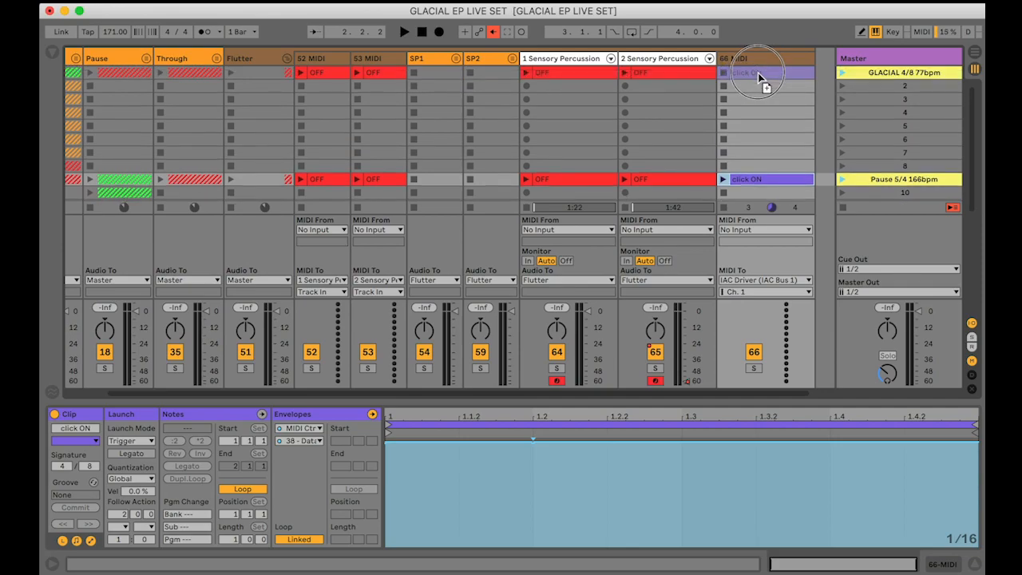
{"action": "left_click", "coordinate": [740, 62]}
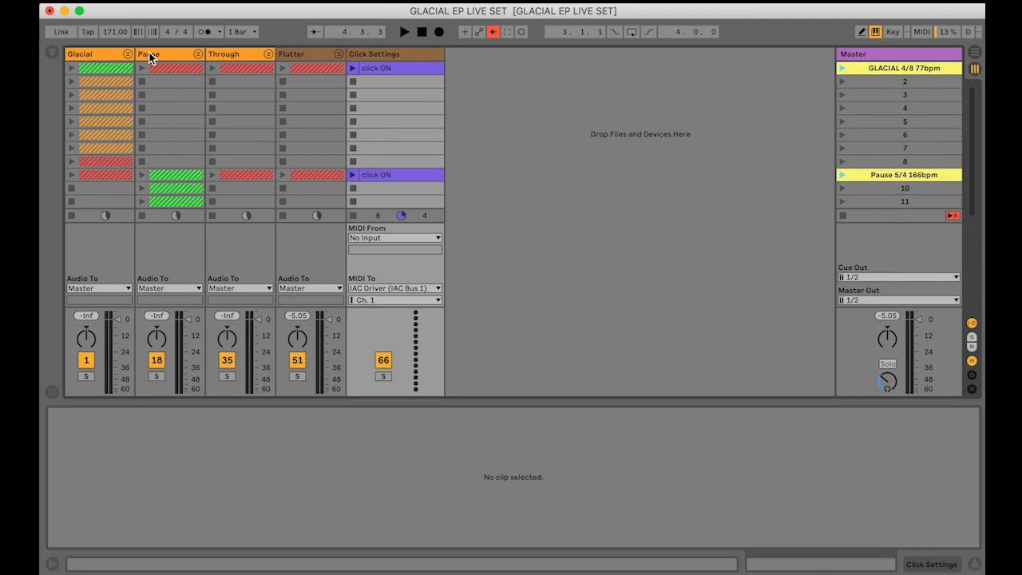
Review the scenes from Pause to Flutter, checking the song groups' clips and the Click Settings clips
{"action": "scroll", "coordinate": [294, 176], "scroll_direction": "down", "scroll_amount": 5}
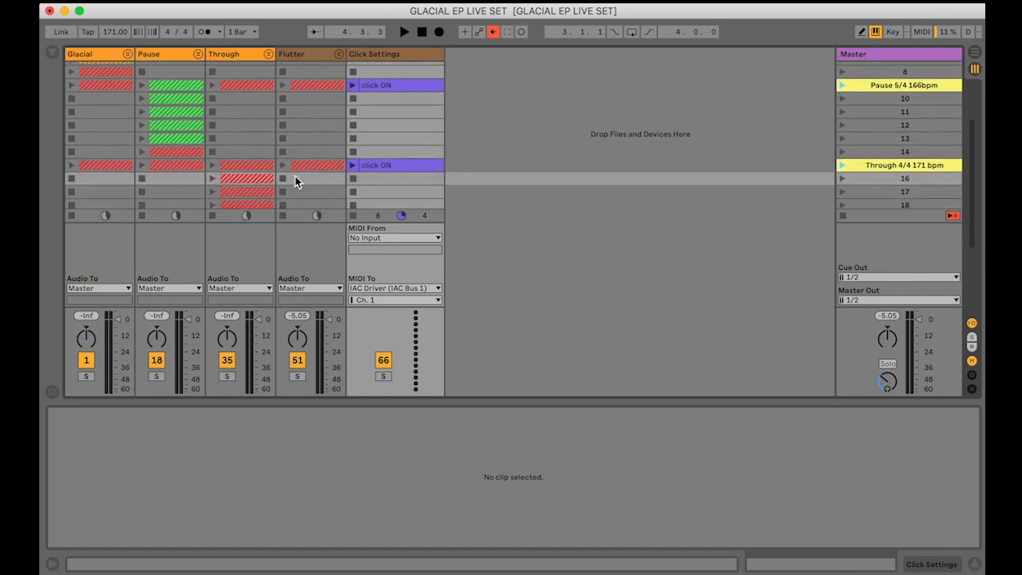
{"action": "scroll", "coordinate": [294, 176], "scroll_direction": "down", "scroll_amount": 5}
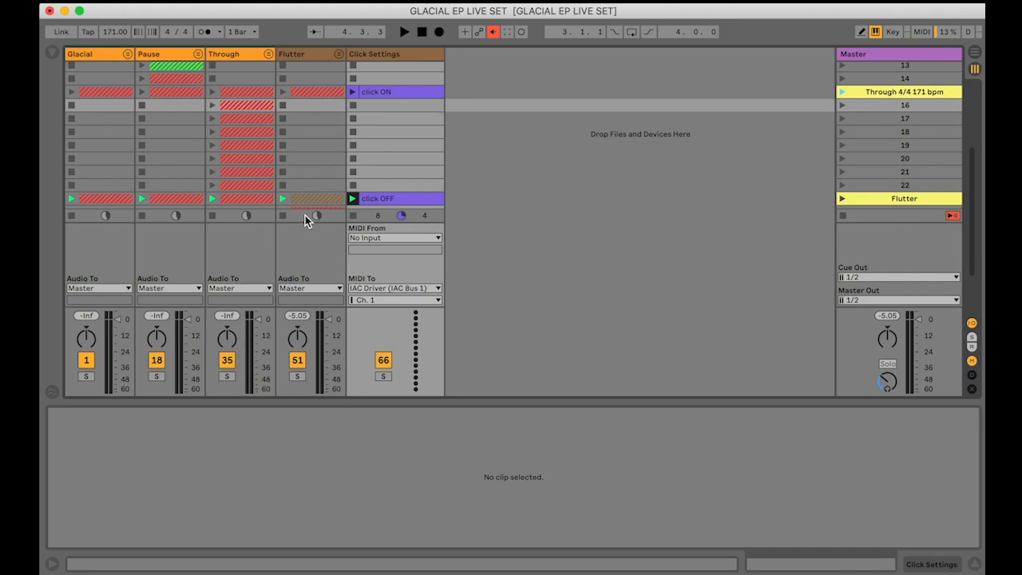
{"action": "scroll", "coordinate": [137, 93], "scroll_direction": "up", "scroll_amount": 10}
{"action": "scroll", "coordinate": [234, 189], "scroll_direction": "down", "scroll_amount": 10}
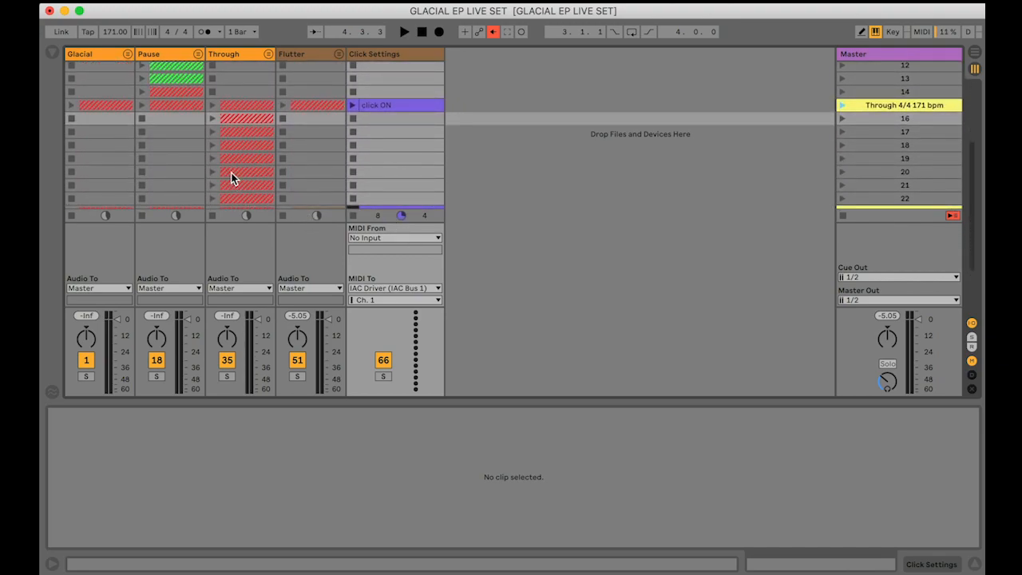
{"action": "scroll", "coordinate": [150, 95], "scroll_direction": "down", "scroll_amount": 8}
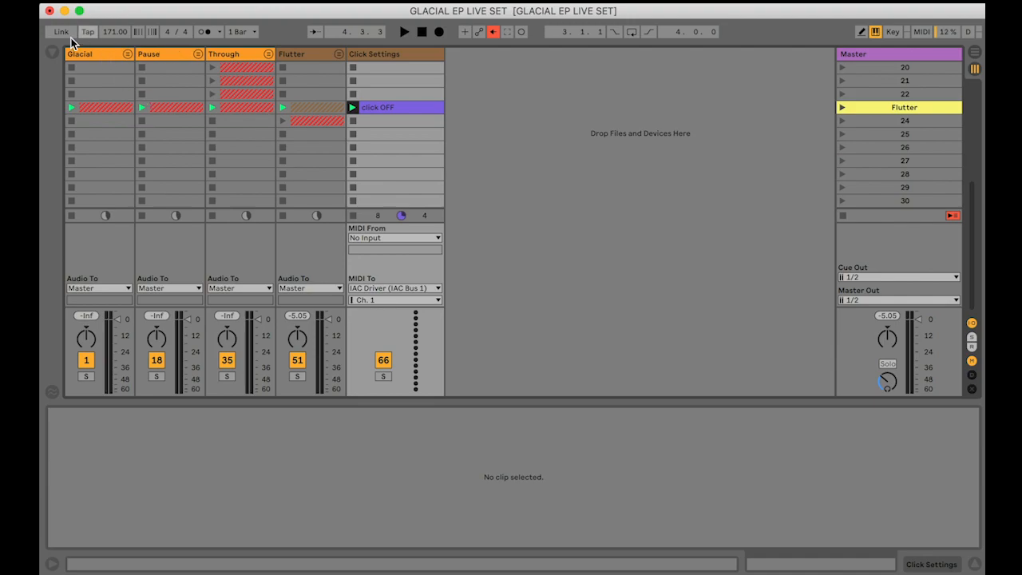
Look through the tracks stored in GLACIAL EP LIVE SET.als in the browser, and hide the browser again
{"action": "left_click", "coordinate": [53, 52]}
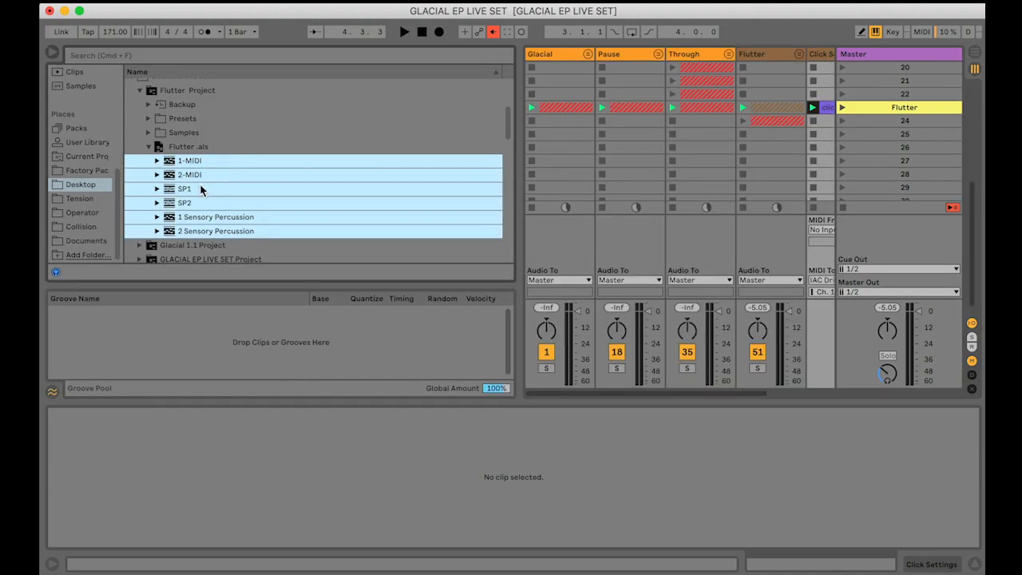
{"action": "scroll", "coordinate": [201, 189], "scroll_direction": "down", "scroll_amount": 3}
{"action": "left_click", "coordinate": [140, 200]}
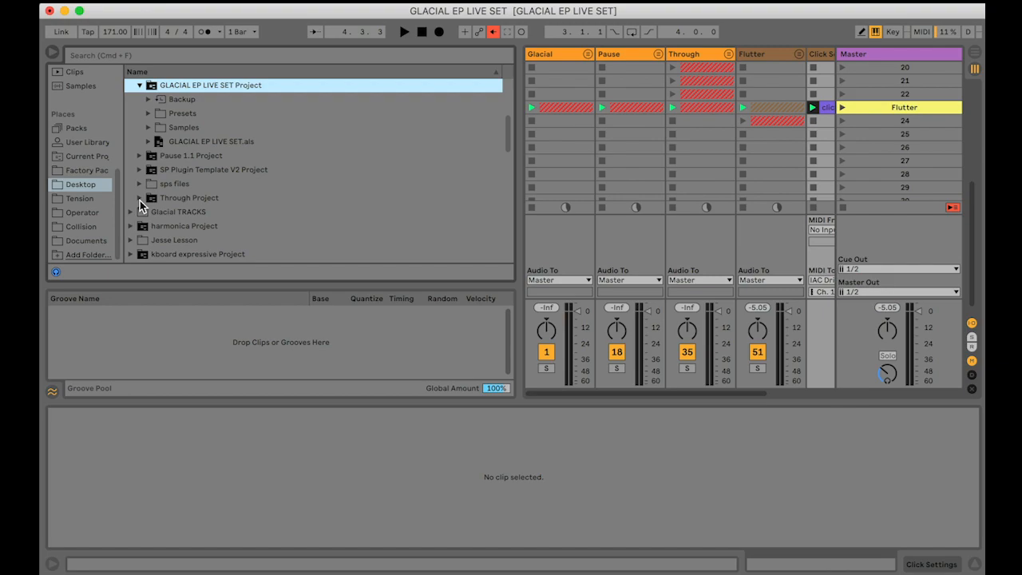
{"action": "left_click", "coordinate": [148, 142]}
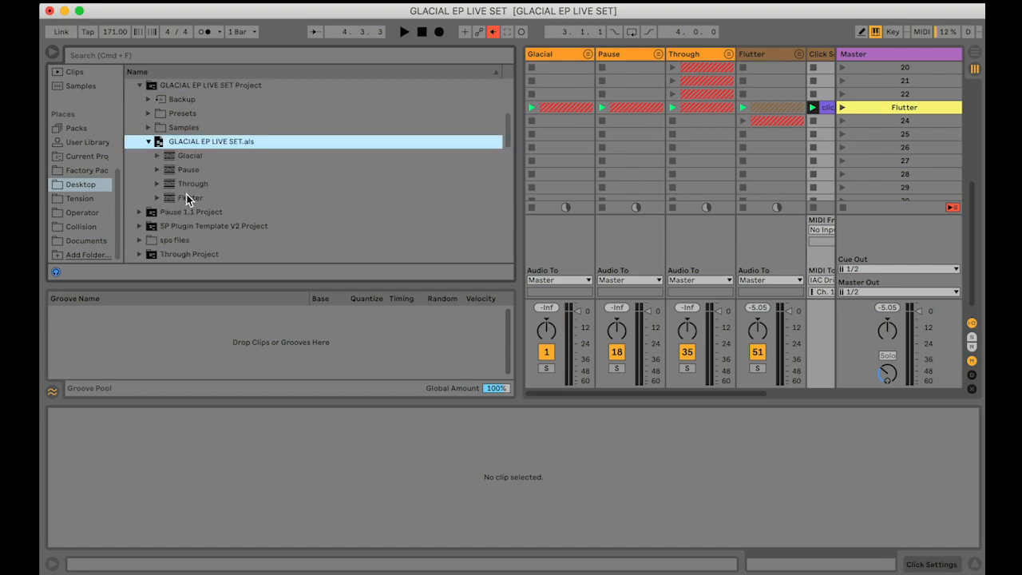
{"action": "left_click", "coordinate": [52, 52]}
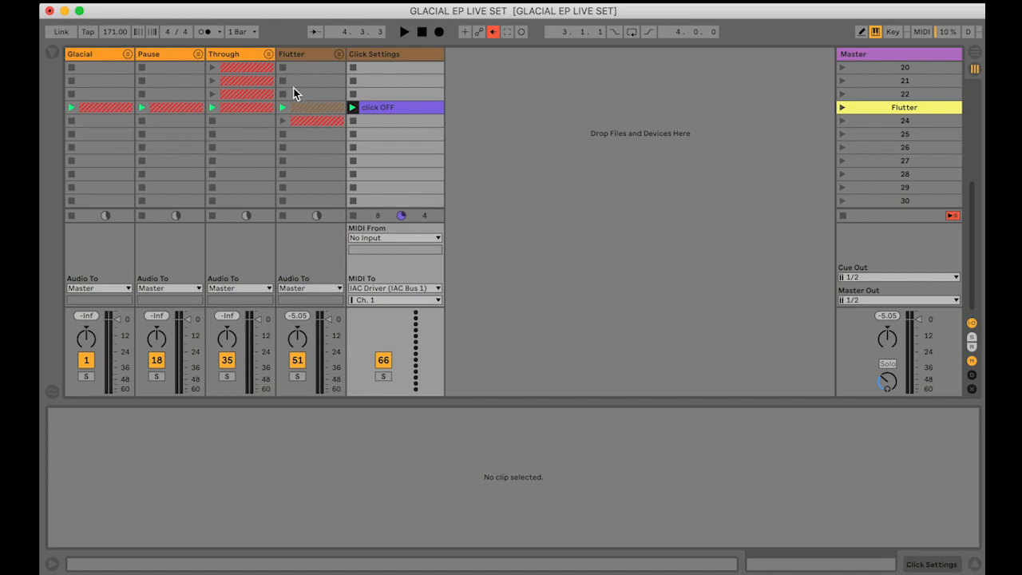
Unfold the Flutter group to look over its tracks beside Click Settings across the scenes, and fold it again
{"action": "scroll", "coordinate": [294, 94], "scroll_direction": "up", "scroll_amount": 2}
{"action": "scroll", "coordinate": [287, 84], "scroll_direction": "up", "scroll_amount": 6}
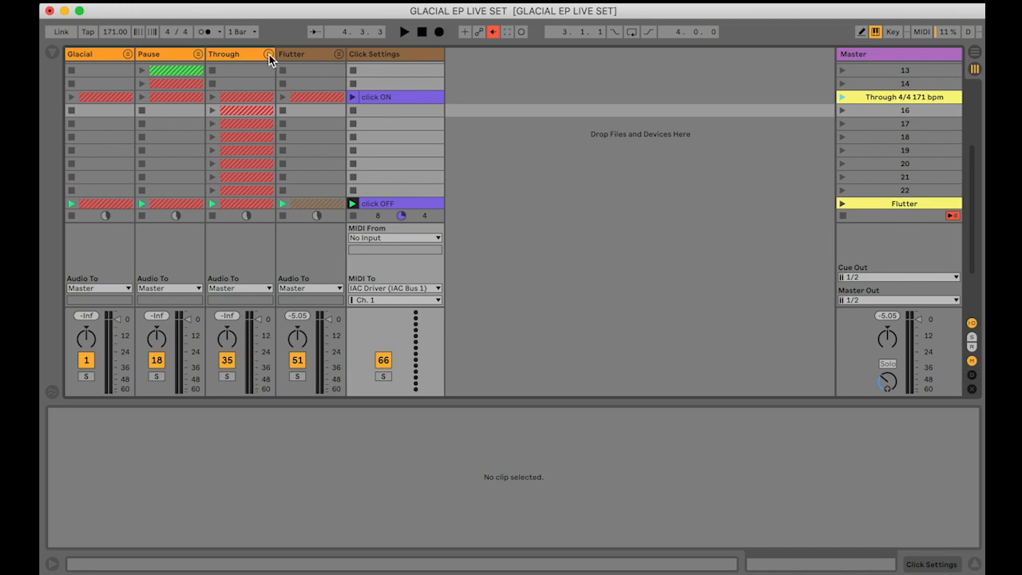
{"action": "left_click", "coordinate": [269, 56]}
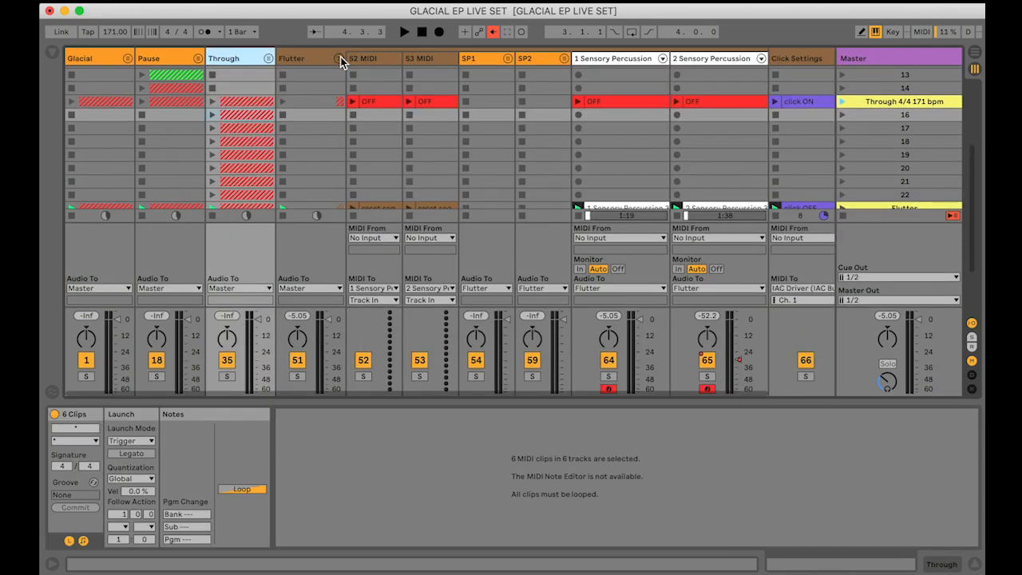
{"action": "scroll", "coordinate": [341, 61], "scroll_direction": "right", "scroll_amount": 6}
{"action": "scroll", "coordinate": [341, 61], "scroll_direction": "down", "scroll_amount": 9}
{"action": "scroll", "coordinate": [340, 62], "scroll_direction": "up", "scroll_amount": 10}
{"action": "scroll", "coordinate": [341, 61], "scroll_direction": "left", "scroll_amount": 3}
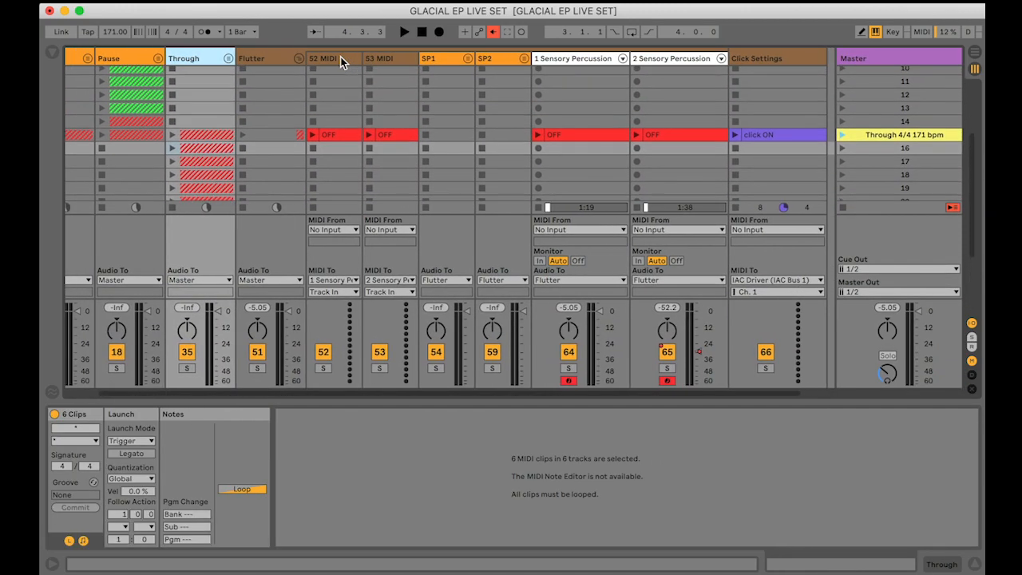
{"action": "left_click", "coordinate": [301, 58]}
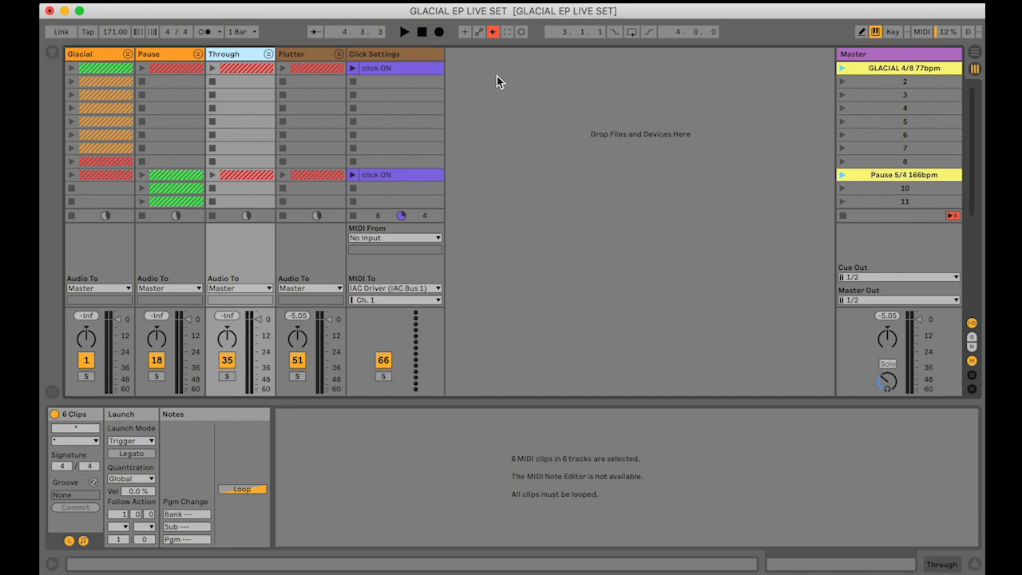
{"action": "left_click", "coordinate": [494, 32]}
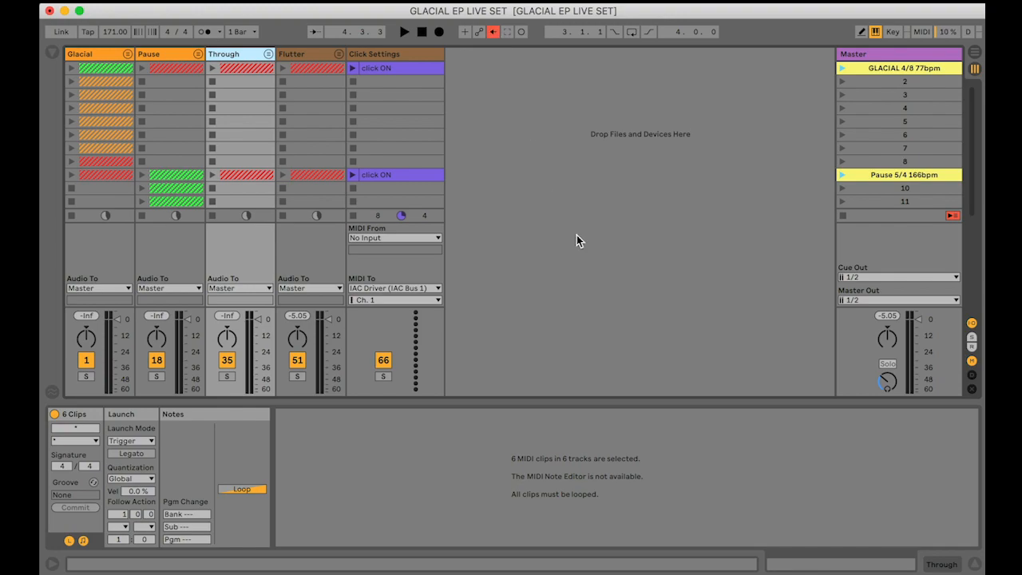